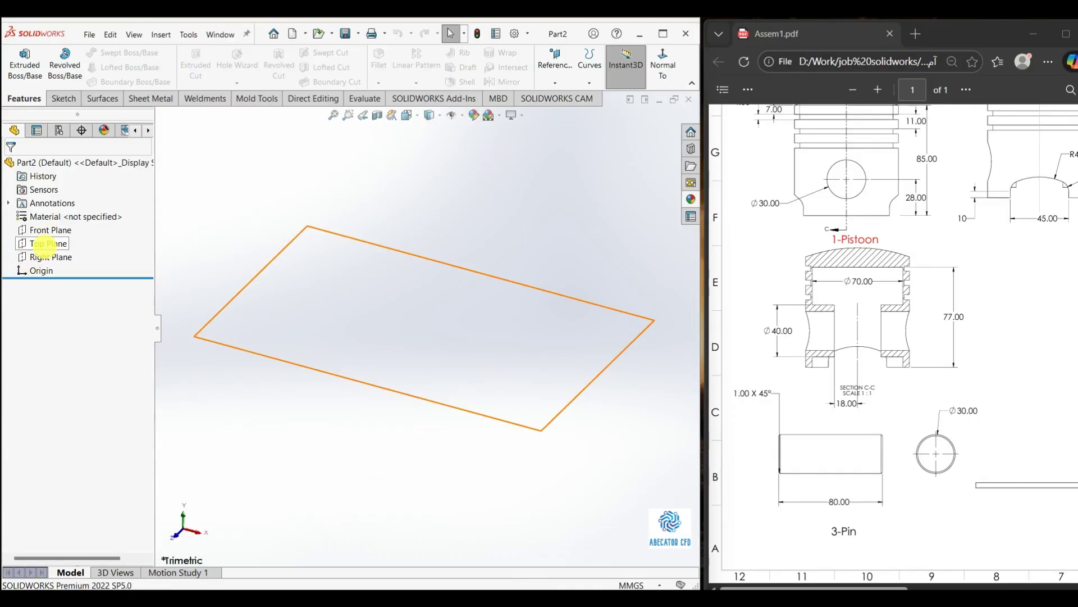
- Sketch two concentric circles centred on the origin on the Top Plane, the outer with a radius of about 96 mm
{"action": "left_click", "coordinate": [46, 244]}
{"action": "left_click", "coordinate": [55, 230]}
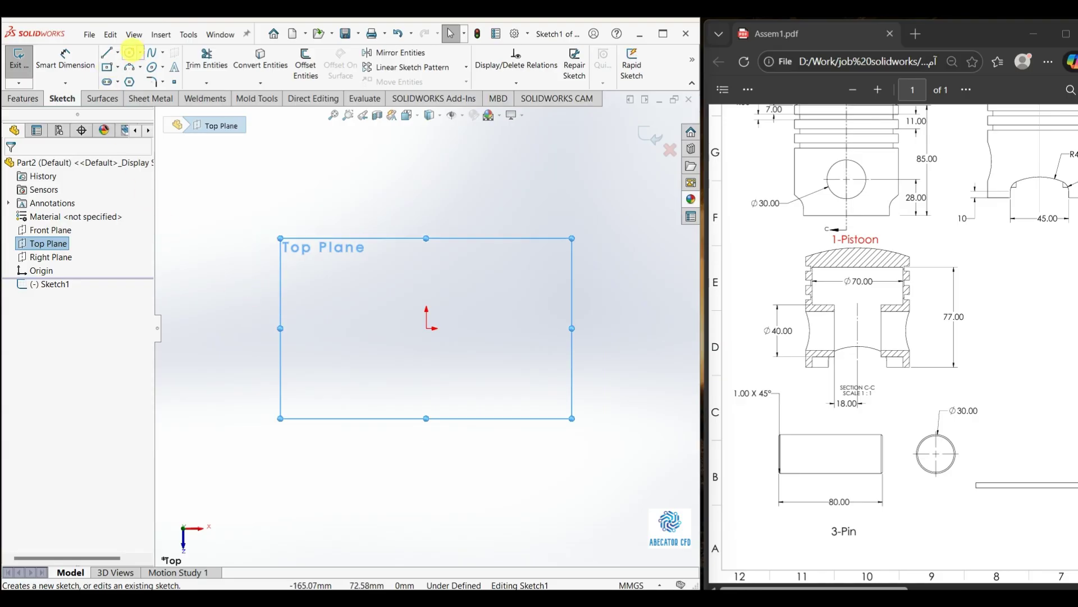
{"action": "left_click", "coordinate": [130, 52]}
{"action": "left_click", "coordinate": [426, 328]}
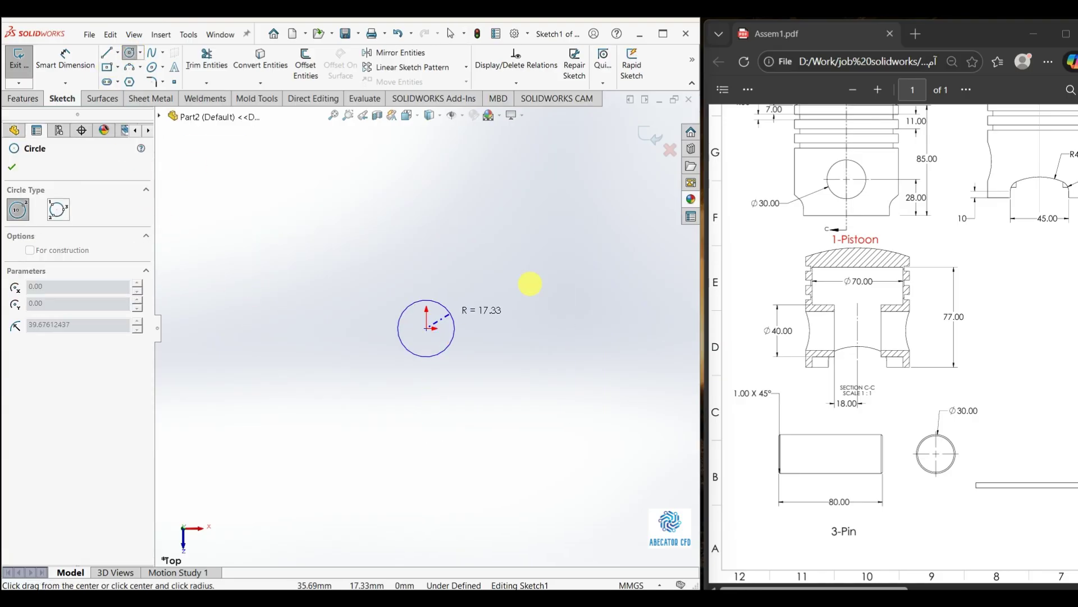
{"action": "left_click", "coordinate": [571, 265]}
{"action": "scroll", "coordinate": [992, 436], "scroll_direction": "down", "scroll_amount": 2, "text": "ctrl"}
{"action": "scroll", "coordinate": [1003, 425], "scroll_direction": "up", "scroll_amount": 2, "text": "ctrl"}
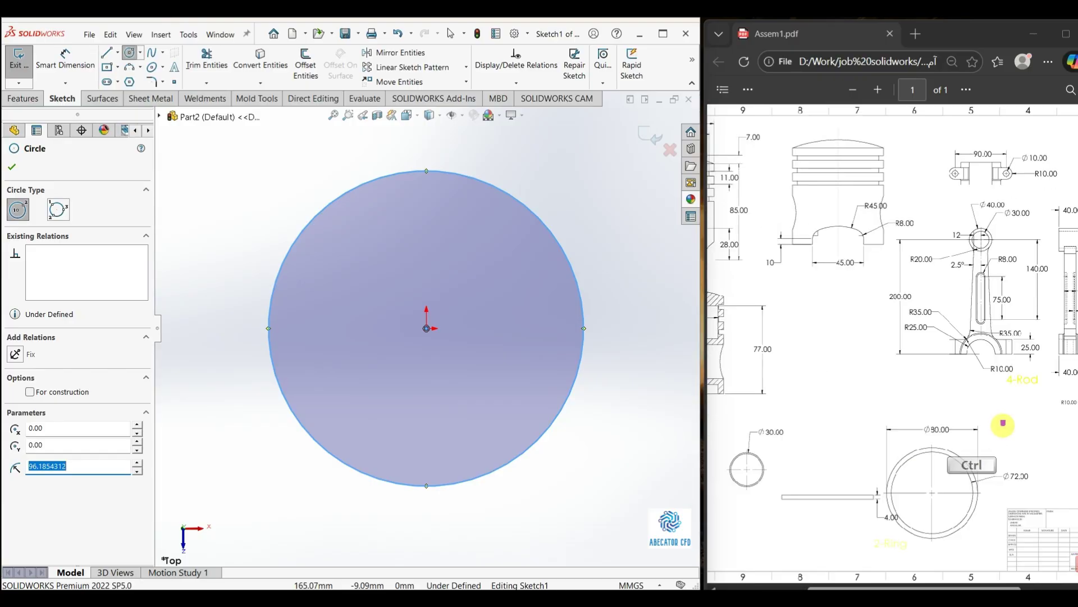
{"action": "scroll", "coordinate": [1011, 472], "scroll_direction": "up", "scroll_amount": 1, "text": "ctrl"}
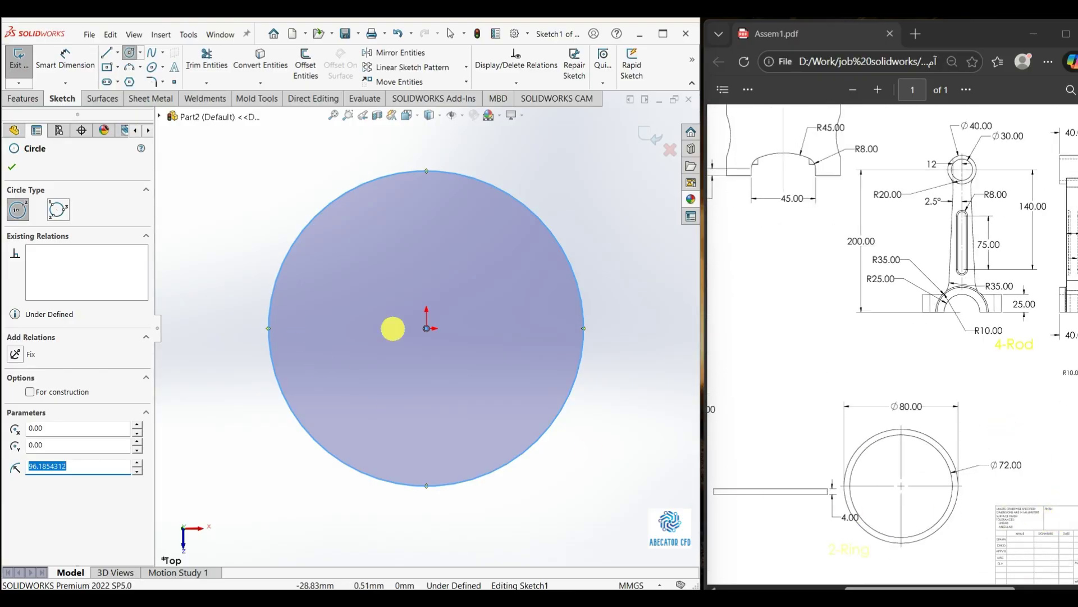
{"action": "left_click", "coordinate": [427, 328]}
{"action": "left_click", "coordinate": [448, 433]}
{"action": "scroll", "coordinate": [427, 446], "scroll_direction": "up", "scroll_amount": 3}
{"action": "key", "text": "Escape"}
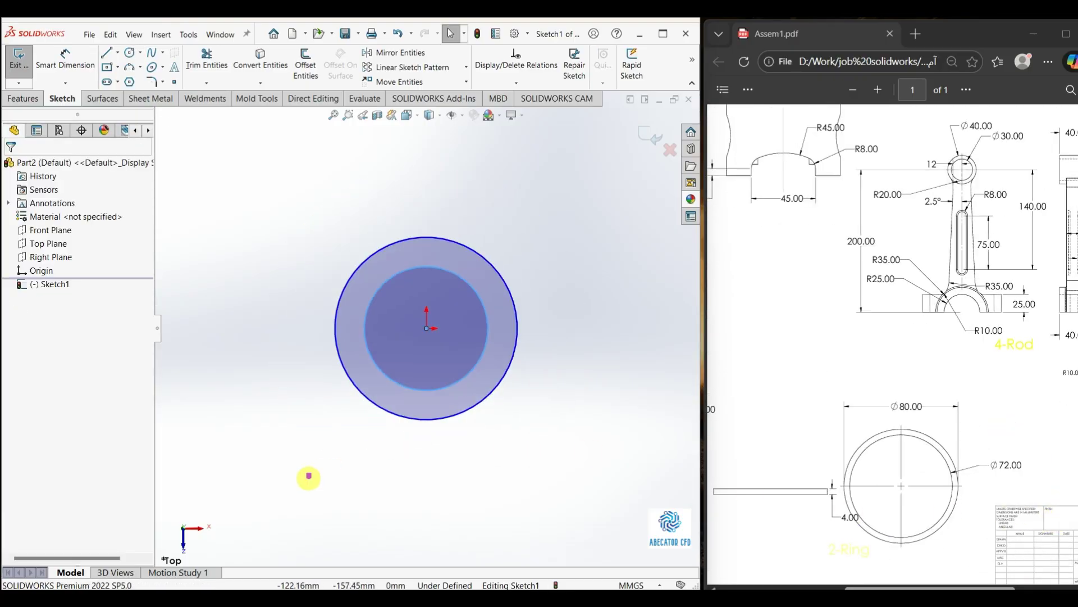
- Dimension the outer circle's diameter to 80 mm and the inner circle's diameter to 72 mm
{"action": "right_click_drag", "start_coordinate": [308, 476], "coordinate": [298, 409]}
{"action": "left_click", "coordinate": [369, 401]}
{"action": "left_click", "coordinate": [252, 478]}
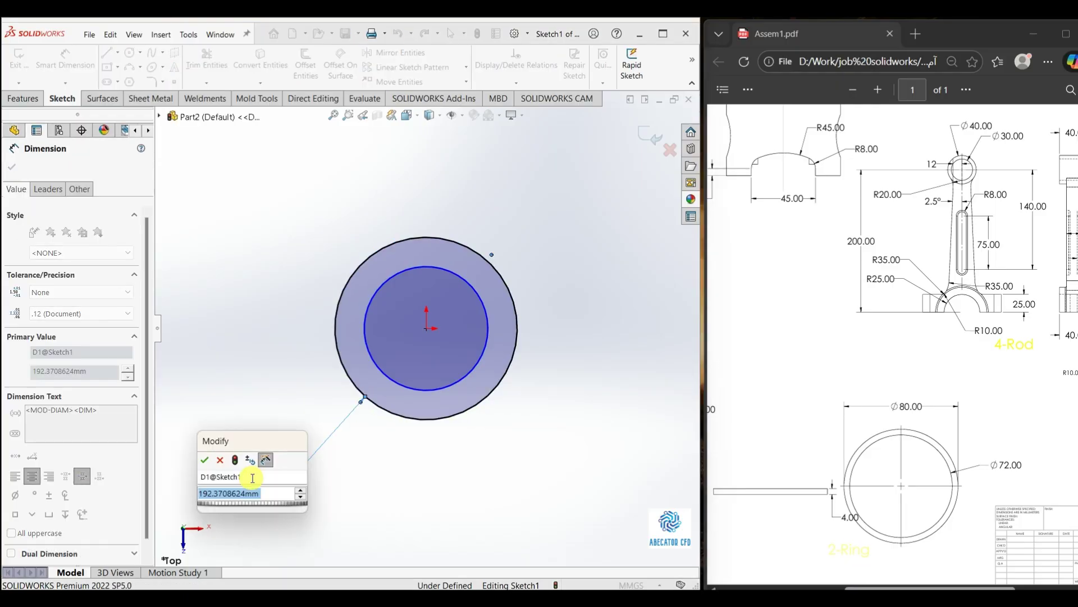
{"action": "type", "text": "80"}
{"action": "key", "text": "Return"}
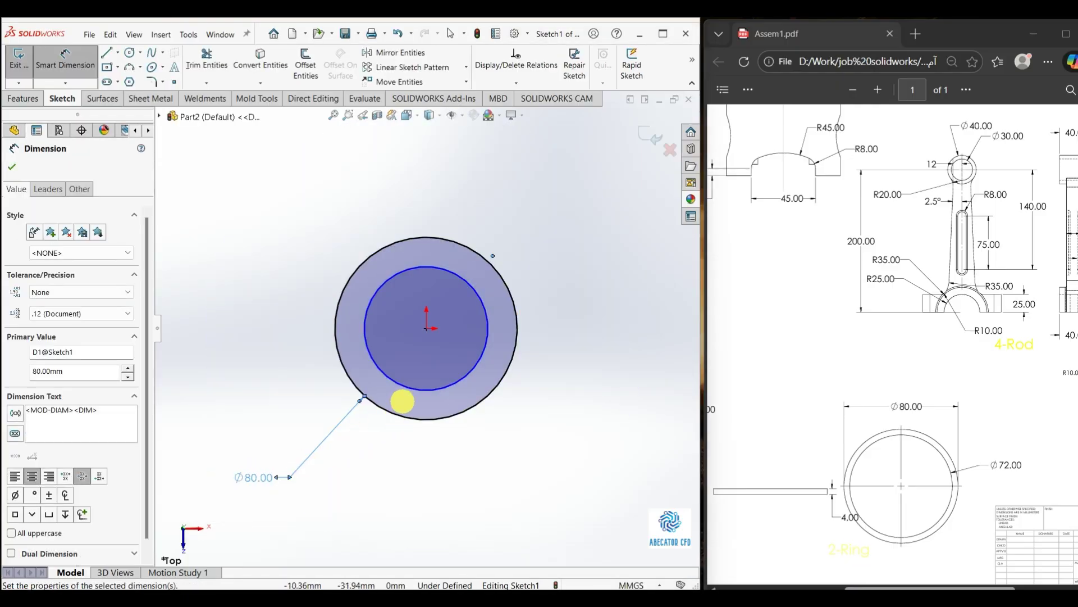
{"action": "left_click", "coordinate": [402, 394]}
{"action": "left_click", "coordinate": [316, 509]}
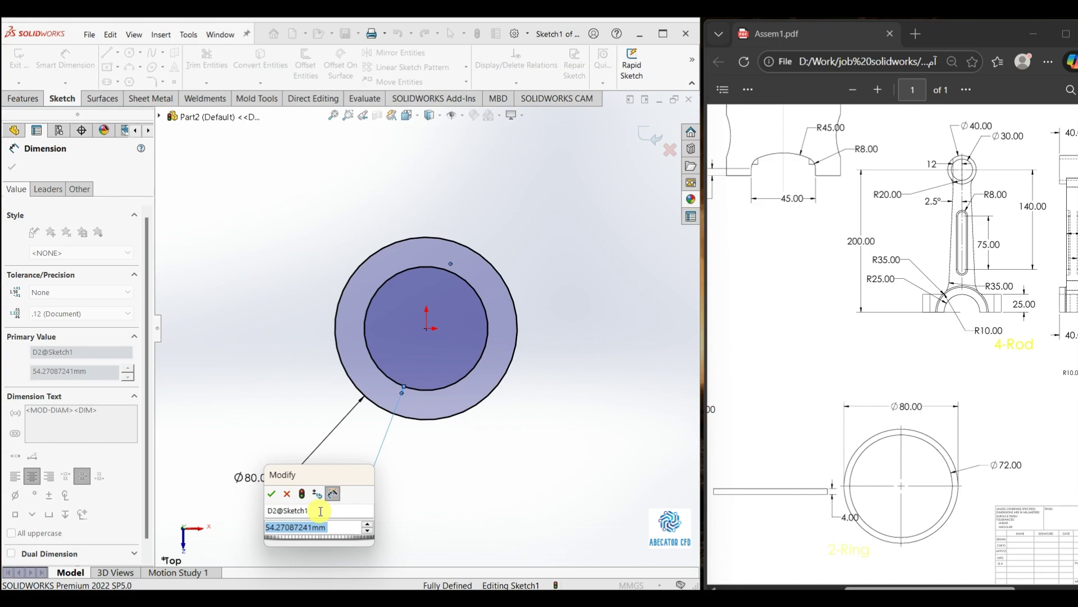
{"action": "type", "text": "72"}
{"action": "key", "text": "Return"}
{"action": "key", "text": "Escape"}
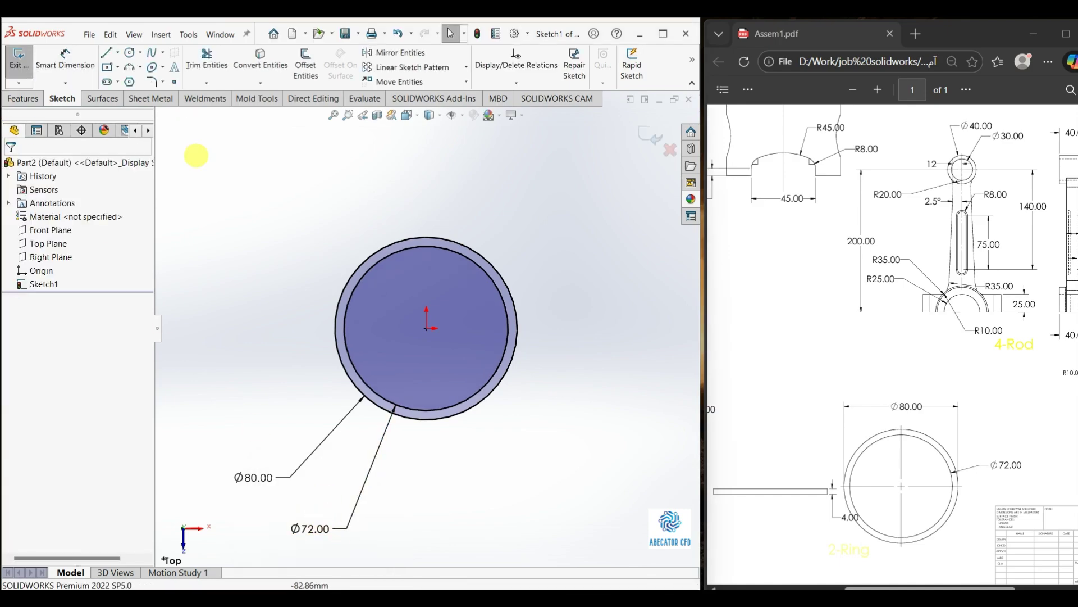
- Extrude the ring profile as a blind boss with a depth of 4 mm
{"action": "scroll", "coordinate": [862, 536], "scroll_direction": "down", "scroll_amount": 2, "text": "ctrl"}
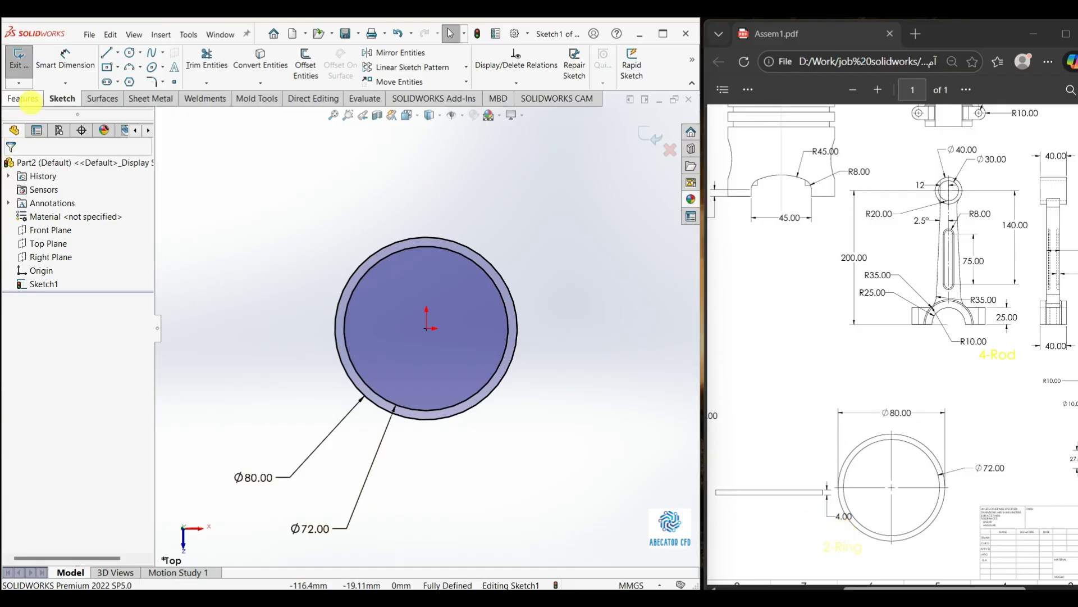
{"action": "left_click", "coordinate": [23, 99]}
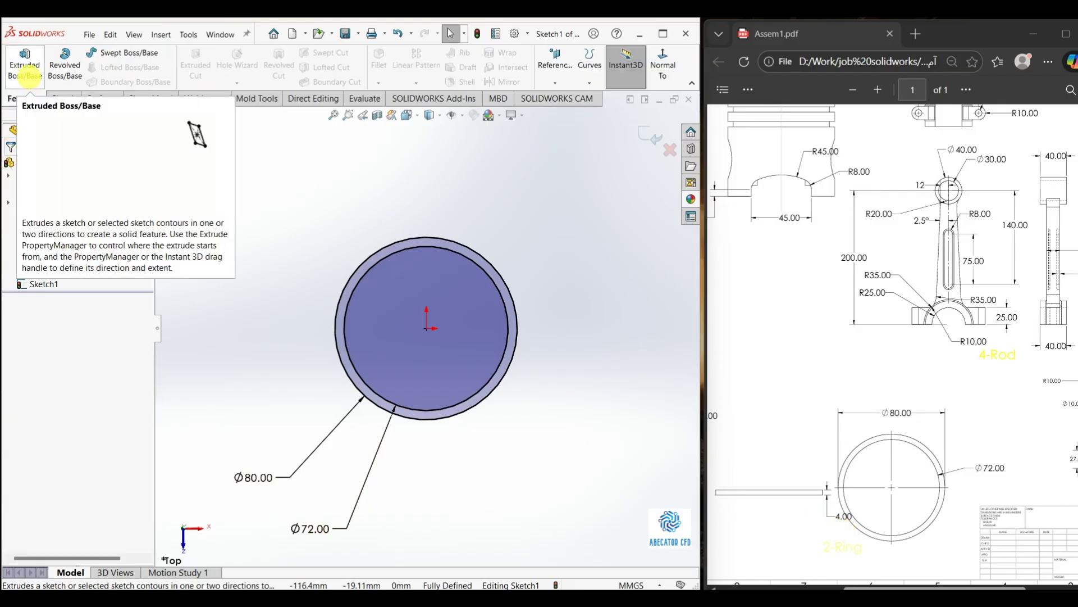
{"action": "left_click", "coordinate": [24, 62]}
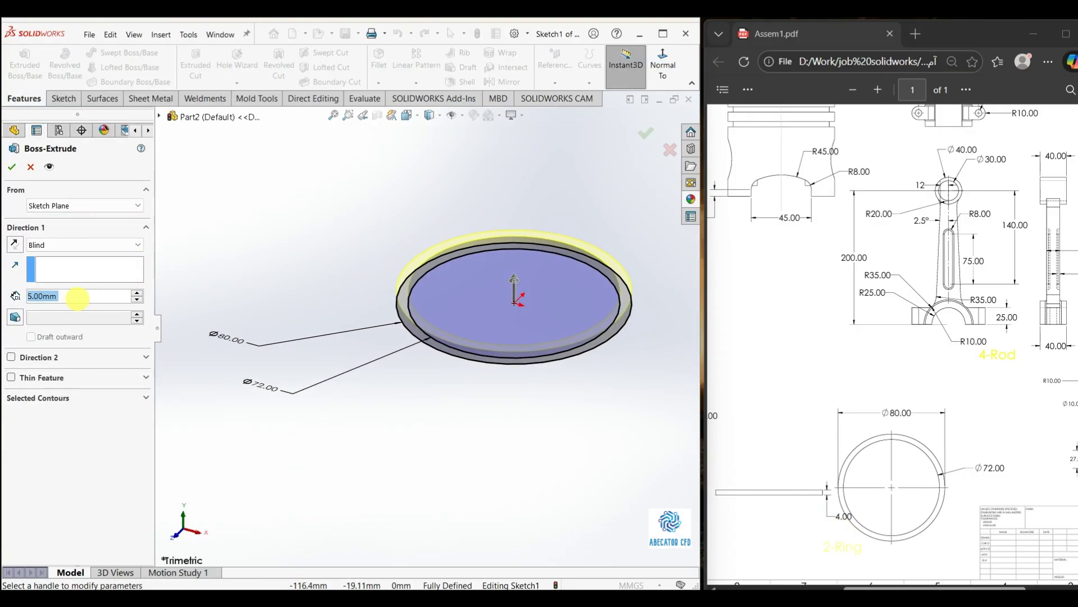
{"action": "type", "text": "4"}
{"action": "key", "text": "Return"}
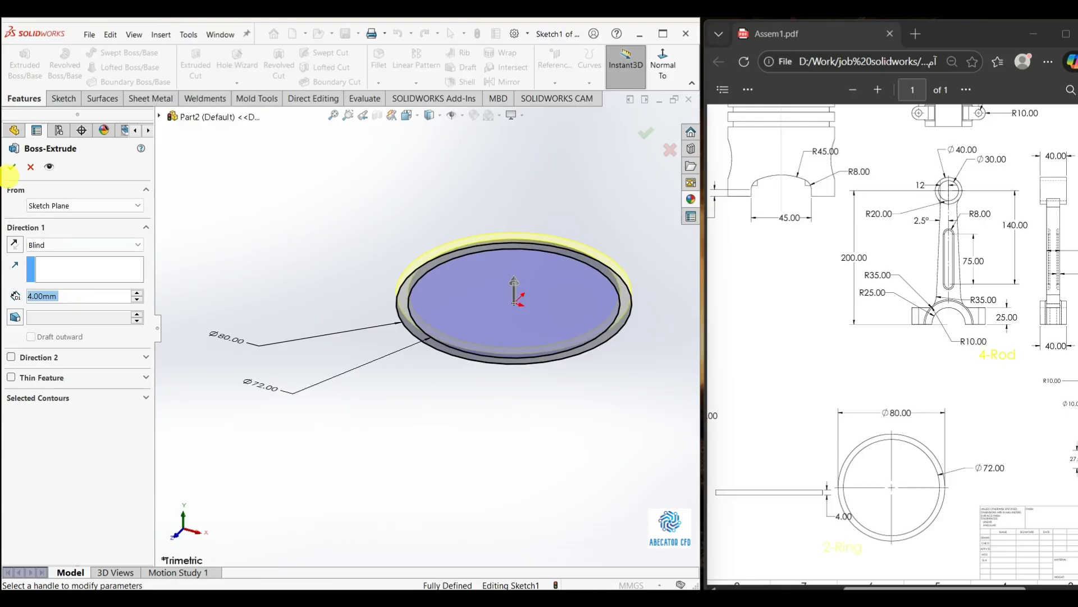
{"action": "left_click", "coordinate": [12, 167]}
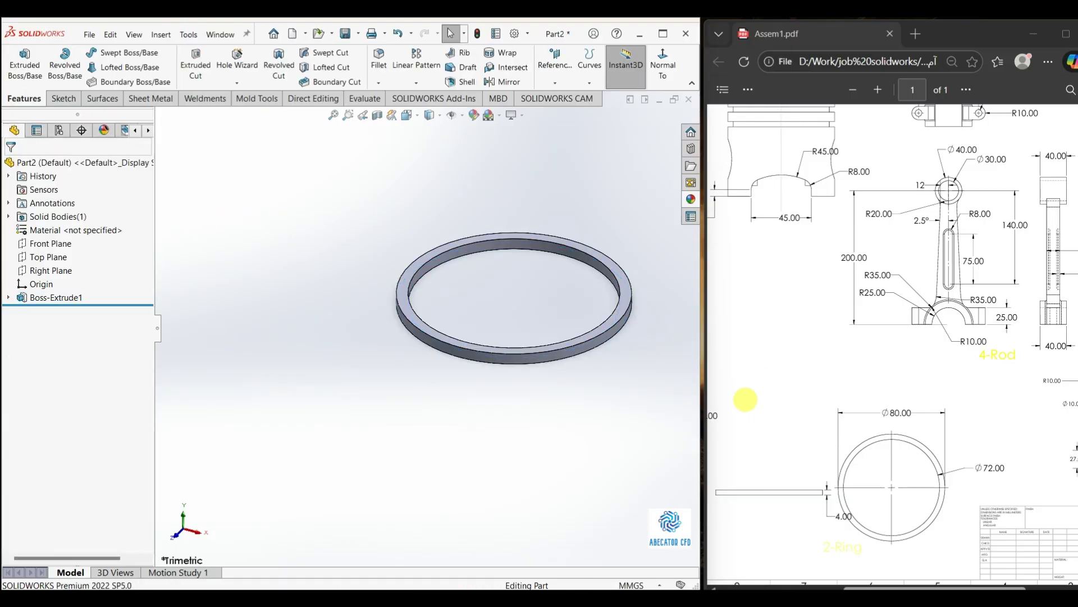
- Apply a yellow colour appearance to the whole ring part
{"action": "left_click", "coordinate": [473, 115]}
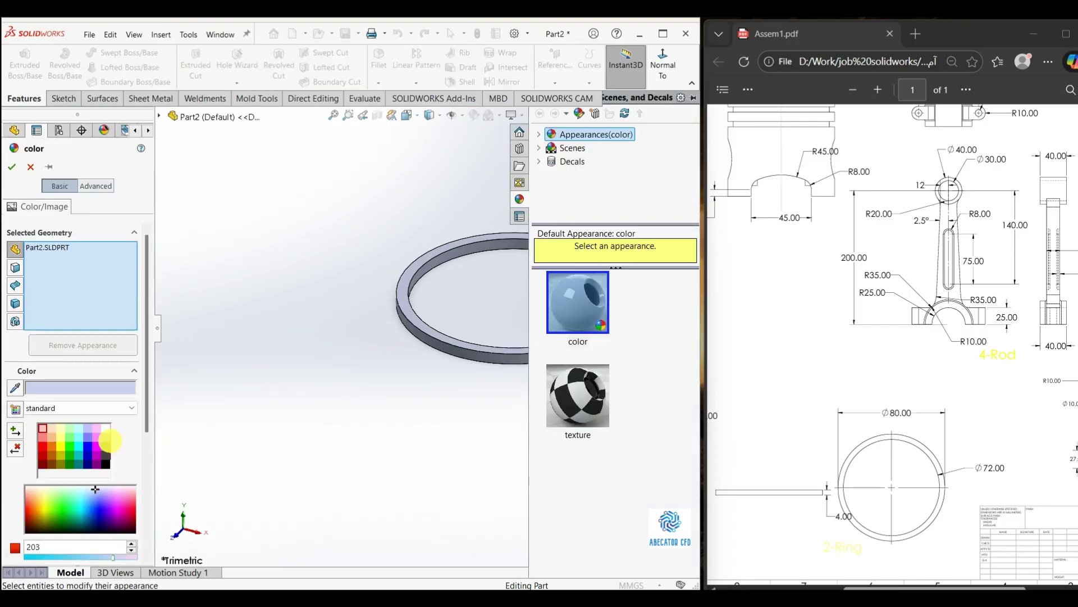
{"action": "left_click", "coordinate": [43, 509]}
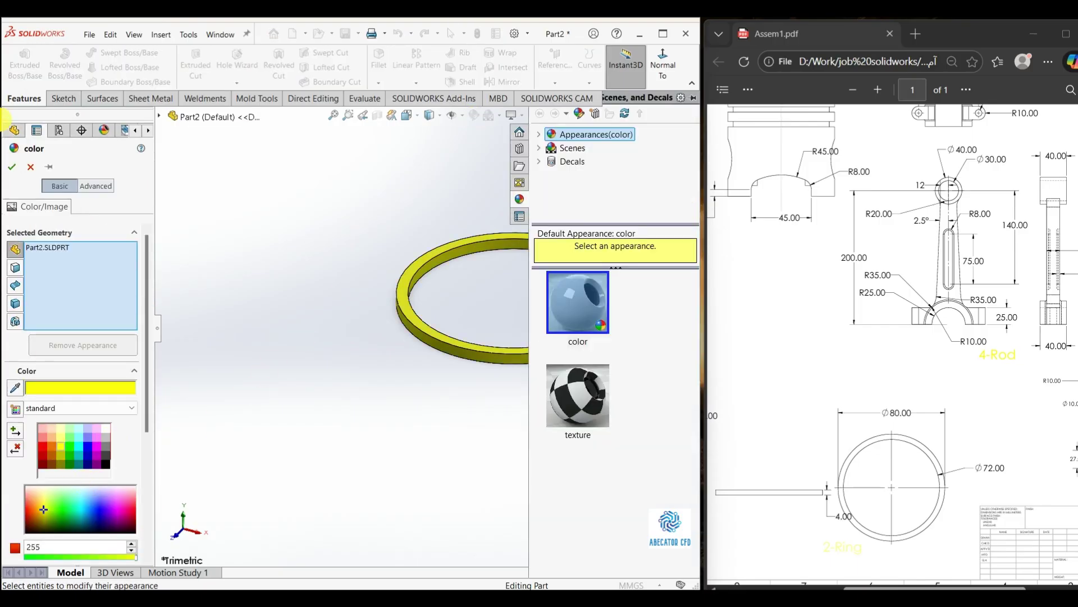
{"action": "left_click", "coordinate": [12, 167]}
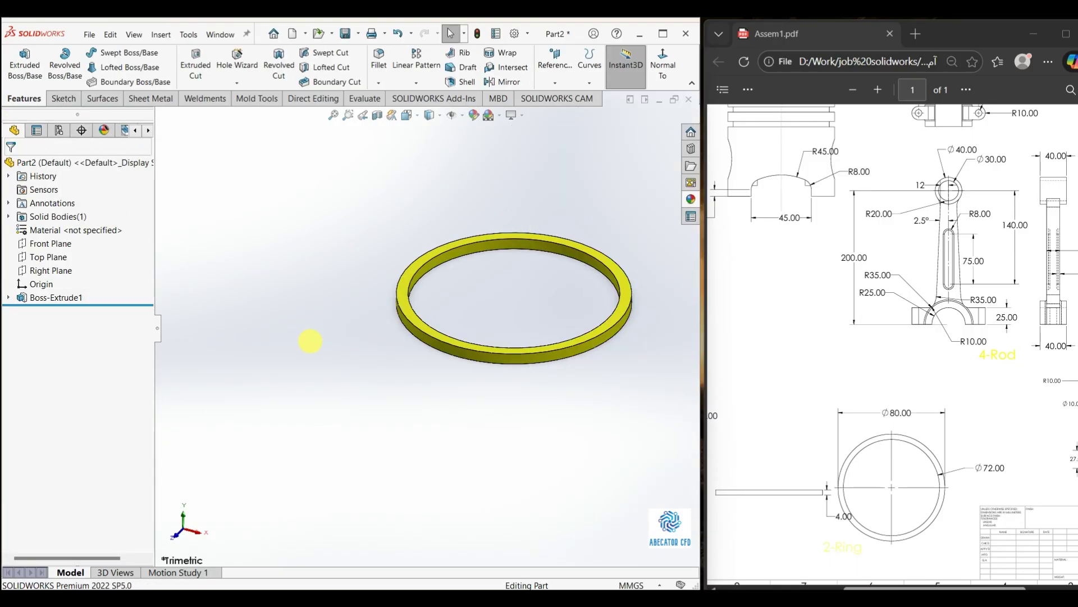
- Save the part in the Exercise folder under the file name Ring
{"action": "scroll", "coordinate": [519, 321], "scroll_direction": "down", "scroll_amount": 2}
{"action": "key", "text": "ctrl+s"}
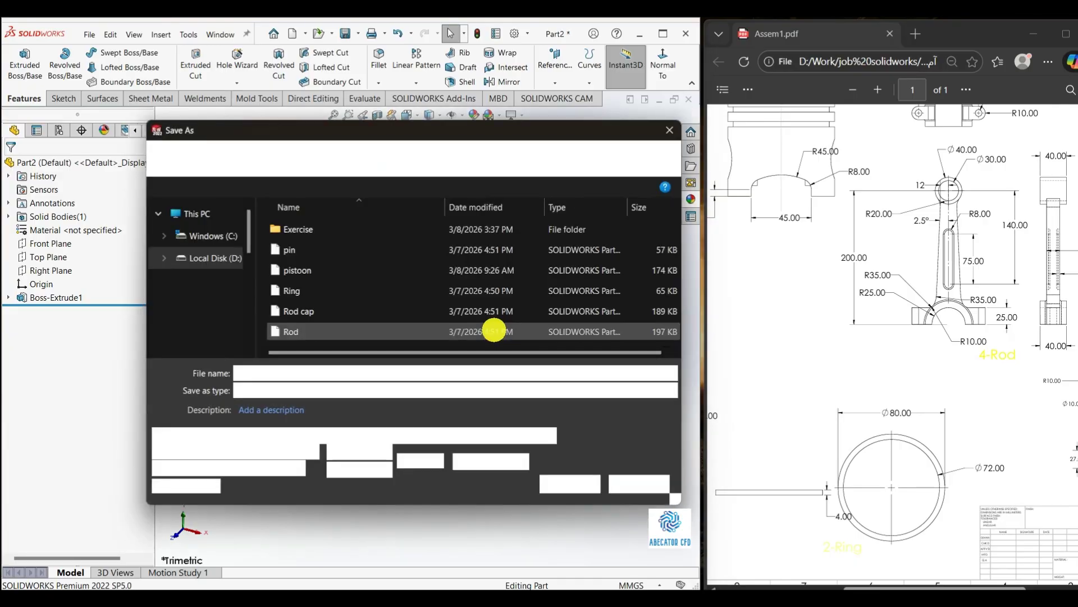
{"action": "double_click", "coordinate": [294, 229]}
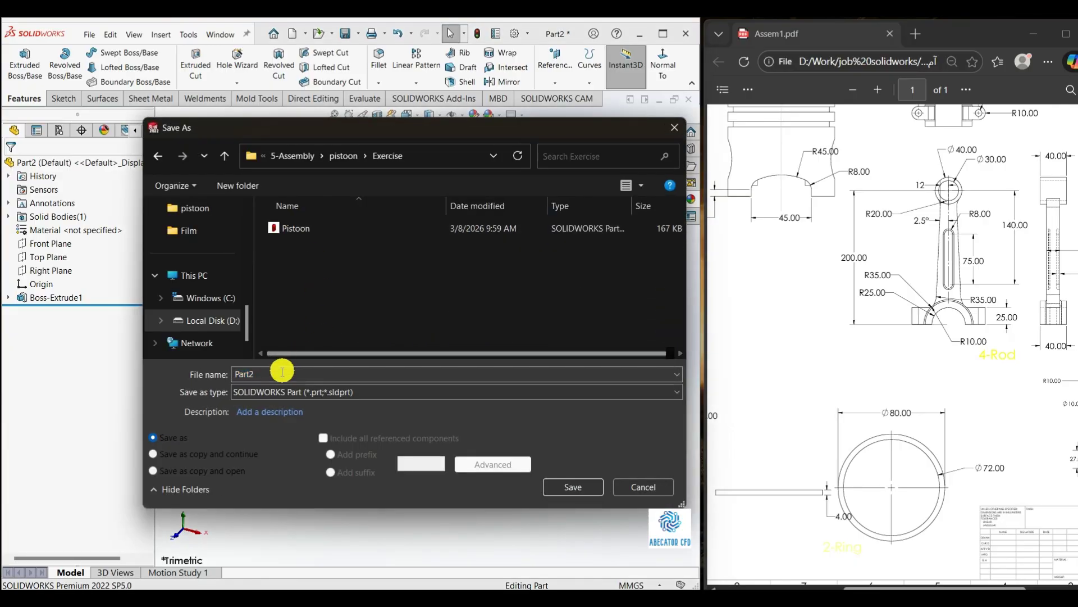
{"action": "double_click", "coordinate": [246, 373]}
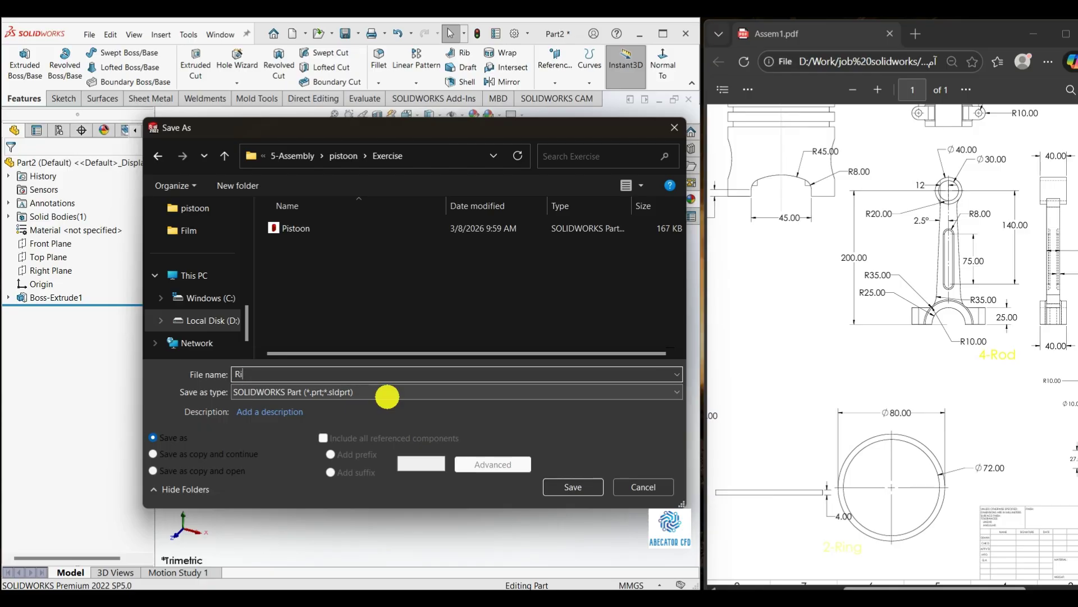
{"action": "key", "text": "Return"}
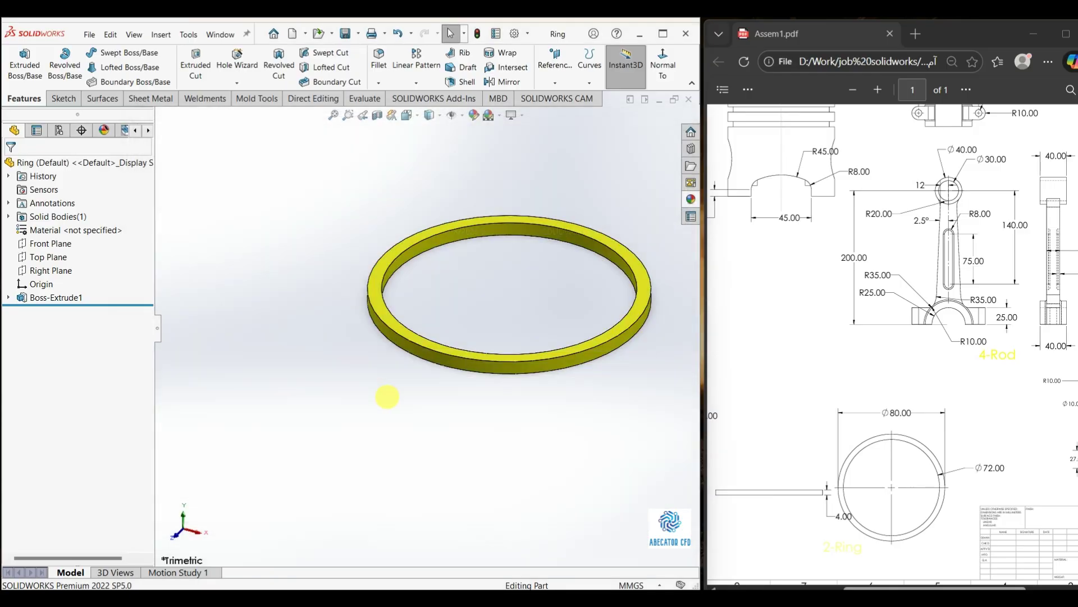
- Check the pin's dimensions in the PDF drawing and create a new part document
{"action": "scroll", "coordinate": [758, 410], "scroll_direction": "down", "scroll_amount": 5, "text": "ctrl"}
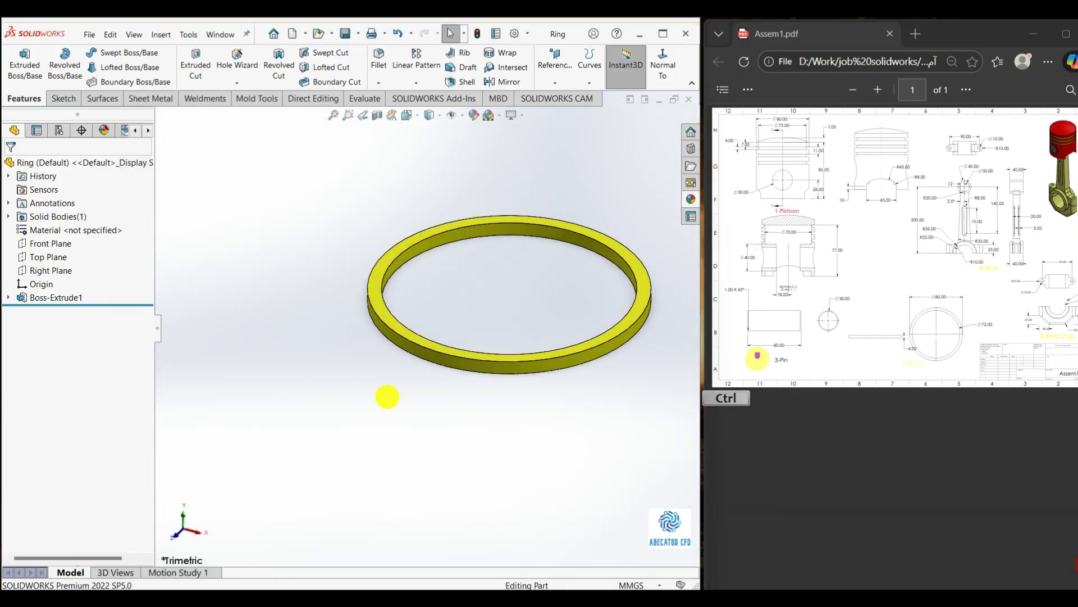
{"action": "scroll", "coordinate": [737, 406], "scroll_direction": "up", "scroll_amount": 1, "text": "ctrl"}
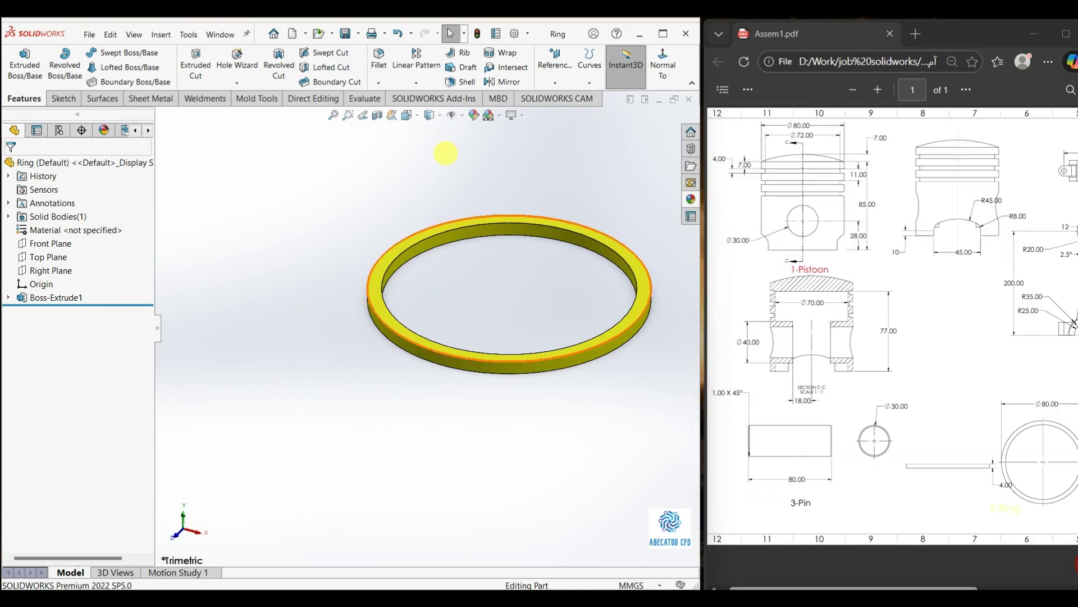
{"action": "left_click", "coordinate": [292, 33]}
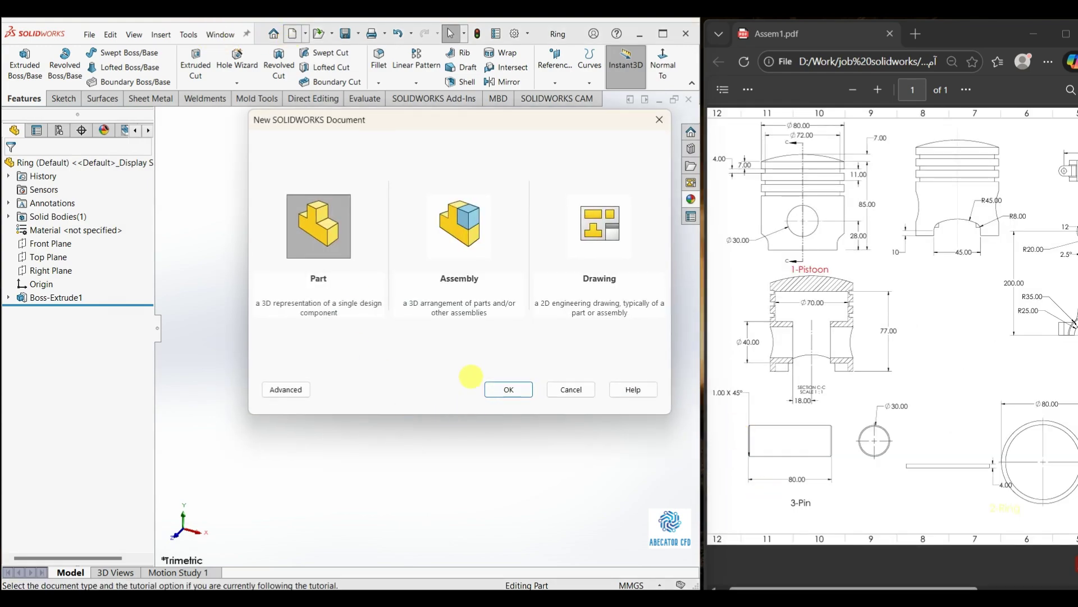
{"action": "left_click", "coordinate": [502, 390]}
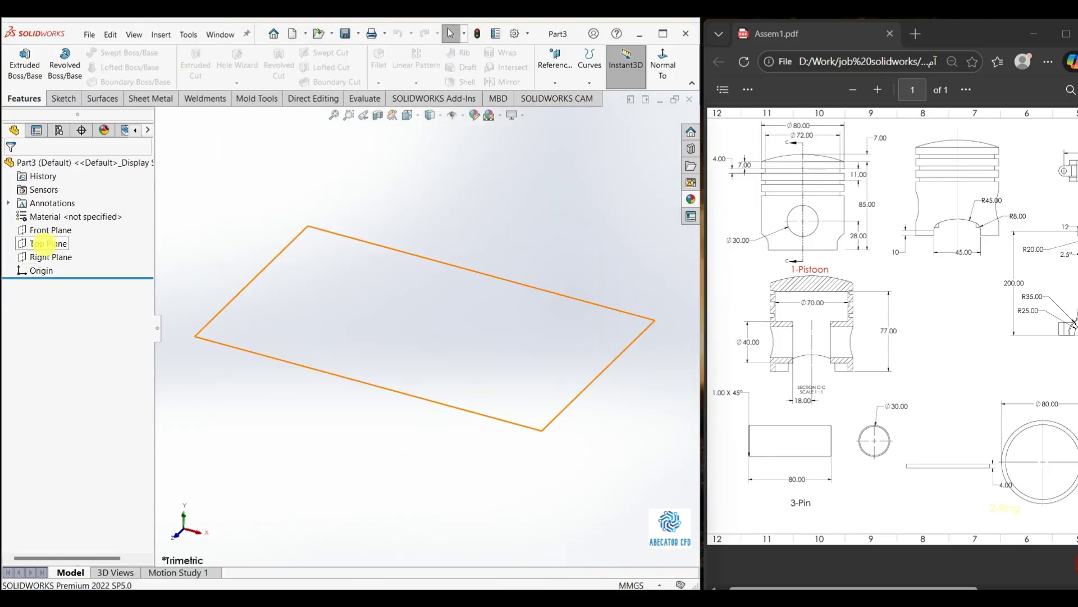
- Sketch a circle about 81 mm in diameter on the Top Plane, centred on the origin
{"action": "left_click", "coordinate": [48, 243]}
{"action": "left_click", "coordinate": [67, 228]}
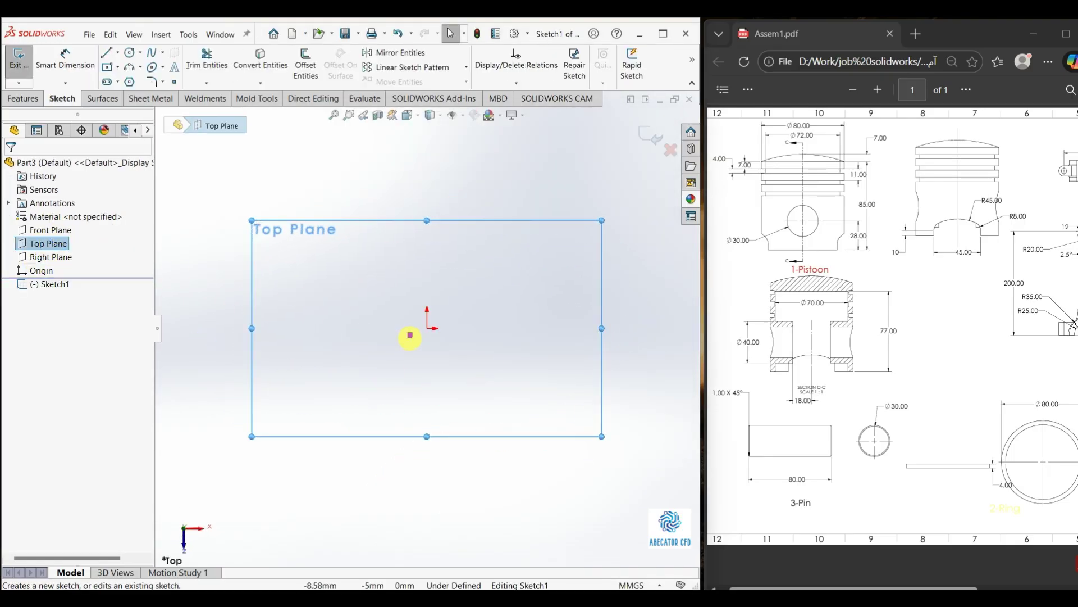
{"action": "right_click_drag", "start_coordinate": [282, 292], "coordinate": [373, 299]}
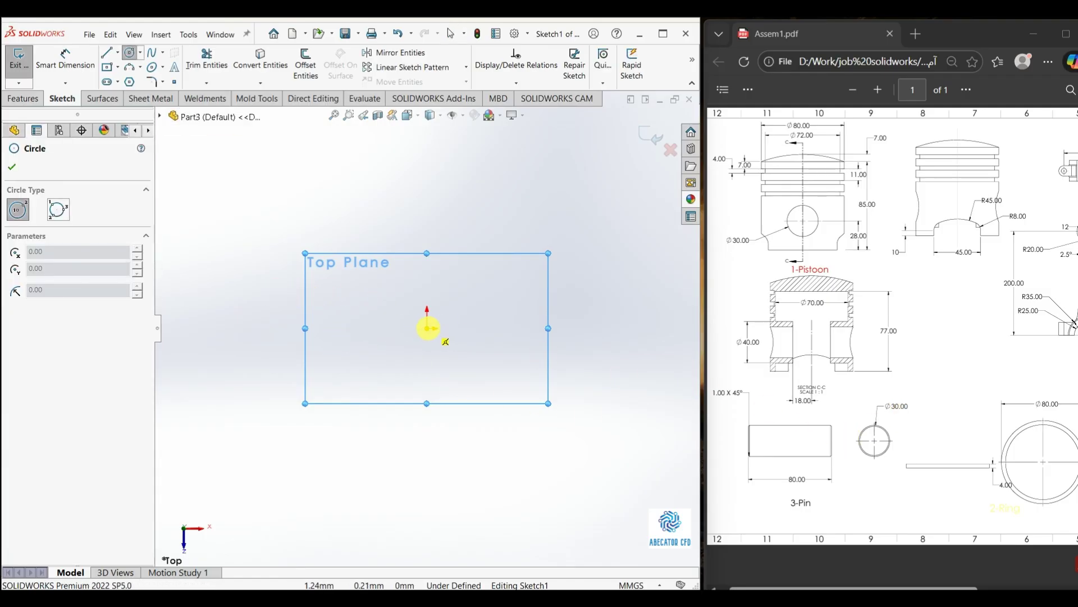
{"action": "left_click", "coordinate": [428, 328]}
{"action": "left_click", "coordinate": [472, 295]}
{"action": "key", "text": "Escape"}
- Dimension the circle's diameter to 30 mm
{"action": "right_click_drag", "start_coordinate": [428, 471], "coordinate": [425, 410]}
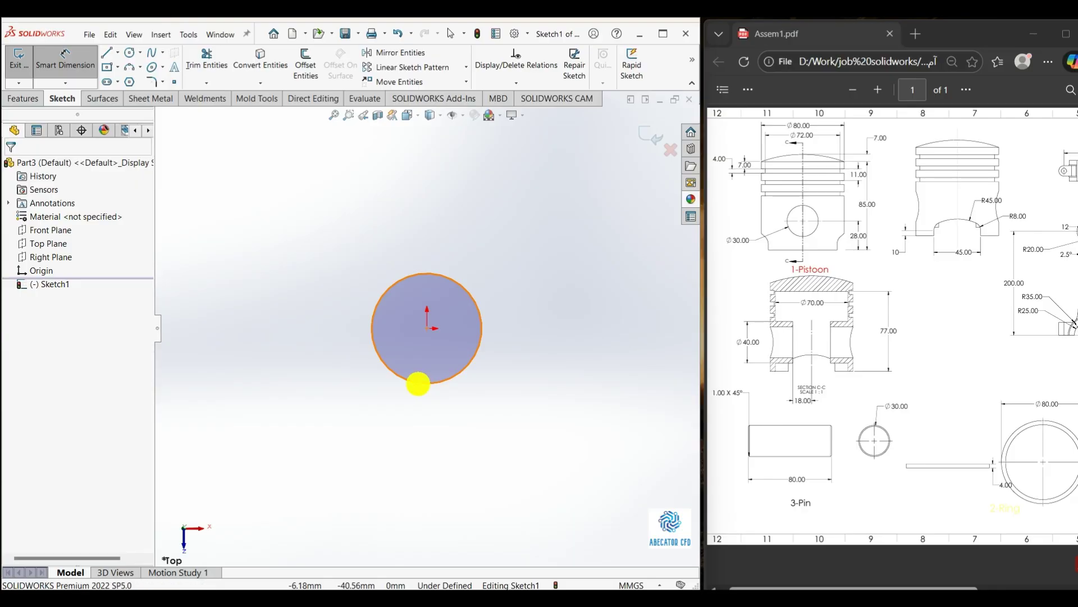
{"action": "left_click", "coordinate": [418, 384]}
{"action": "left_click", "coordinate": [288, 452]}
{"action": "type", "text": "30"}
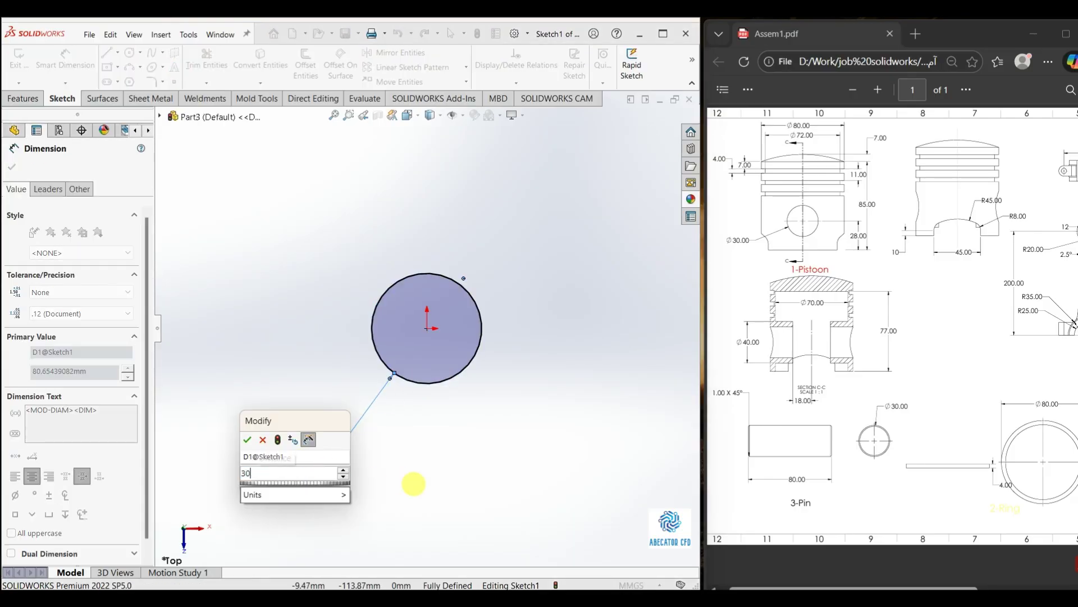
{"action": "key", "text": "Return"}
{"action": "key", "text": "Escape"}
- Extrude the circle 80 mm with the Mid Plane end condition to form the pin body
{"action": "left_click", "coordinate": [22, 98]}
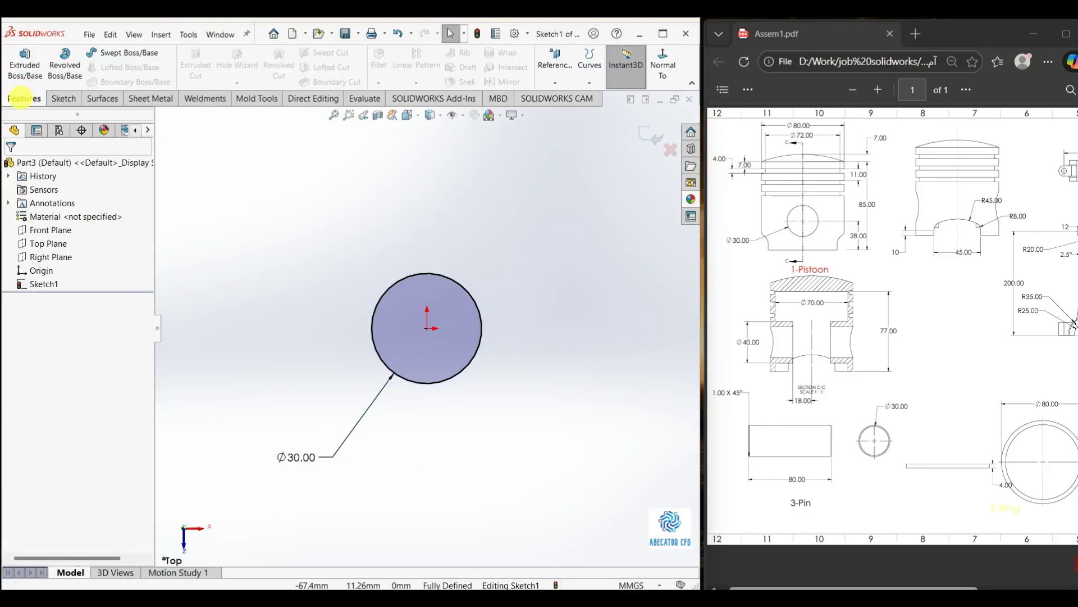
{"action": "left_click", "coordinate": [25, 64]}
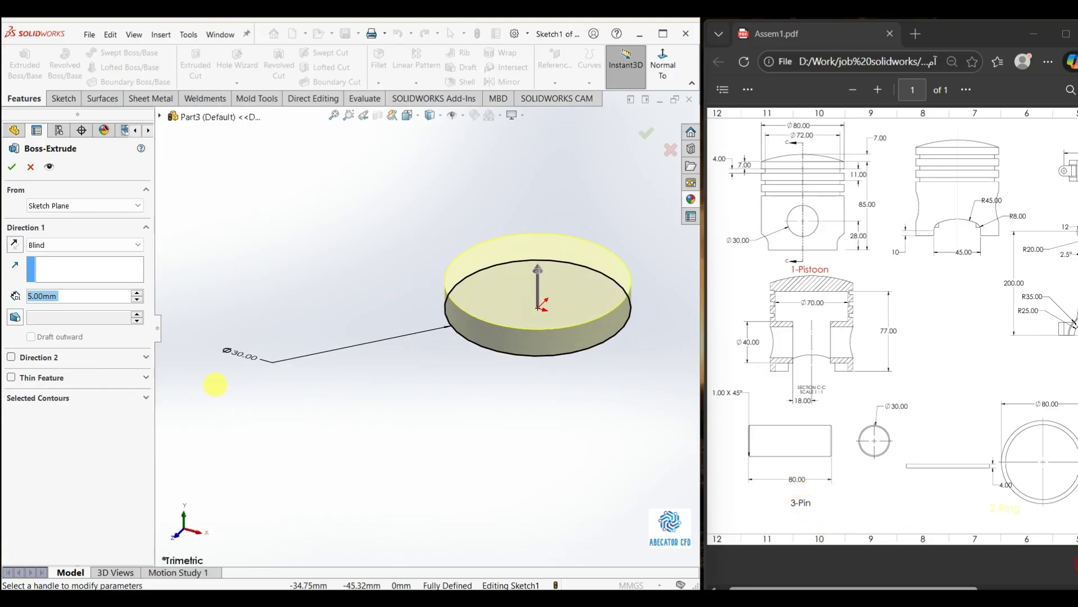
{"action": "type", "text": "80"}
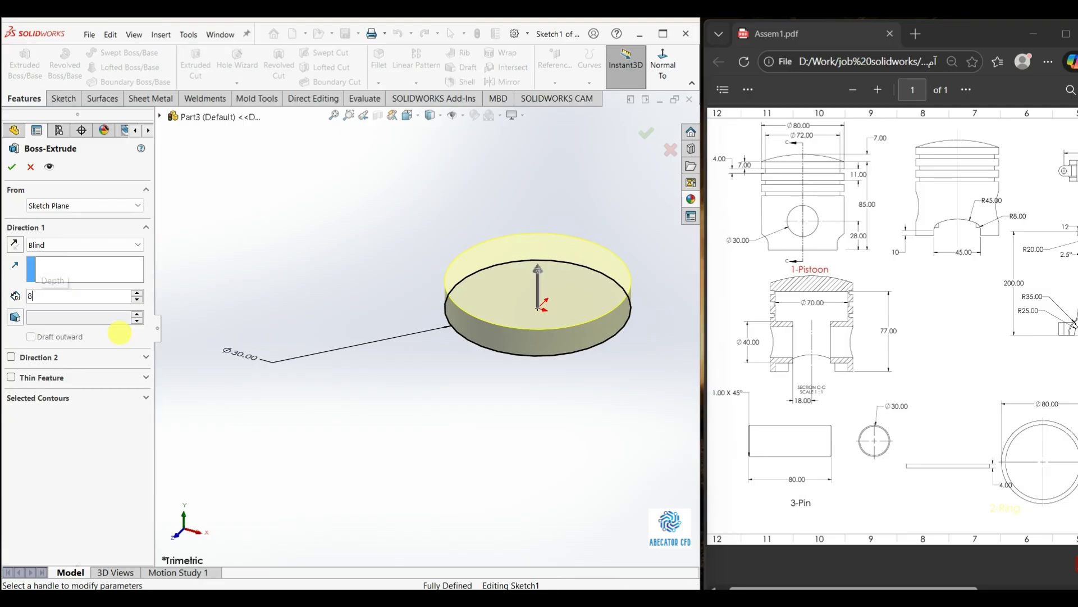
{"action": "key", "text": "Return"}
{"action": "key", "text": "f"}
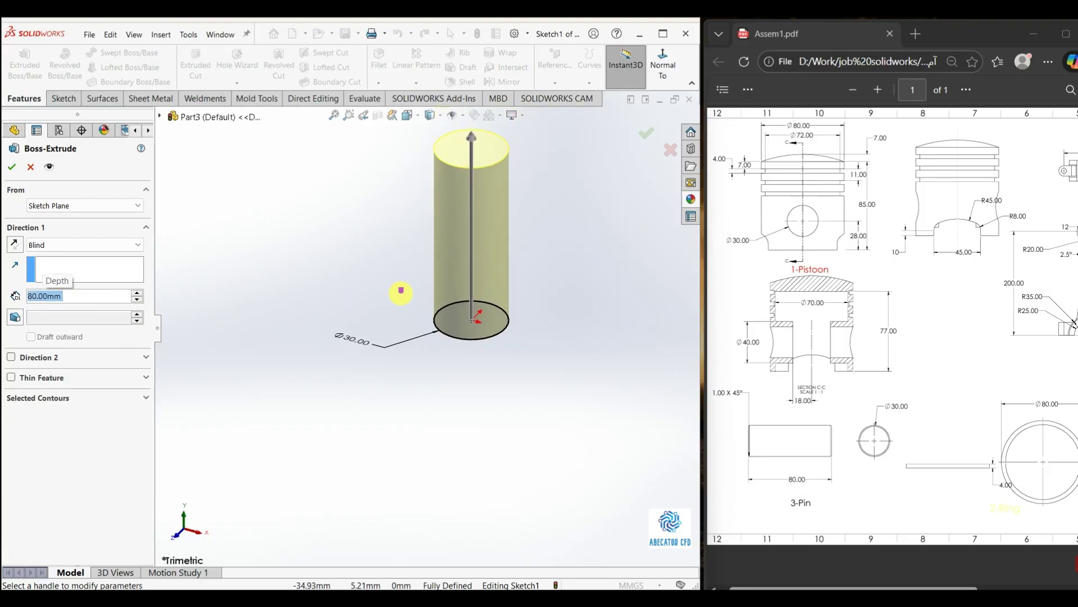
{"action": "left_click", "coordinate": [79, 245]}
{"action": "left_click", "coordinate": [66, 305]}
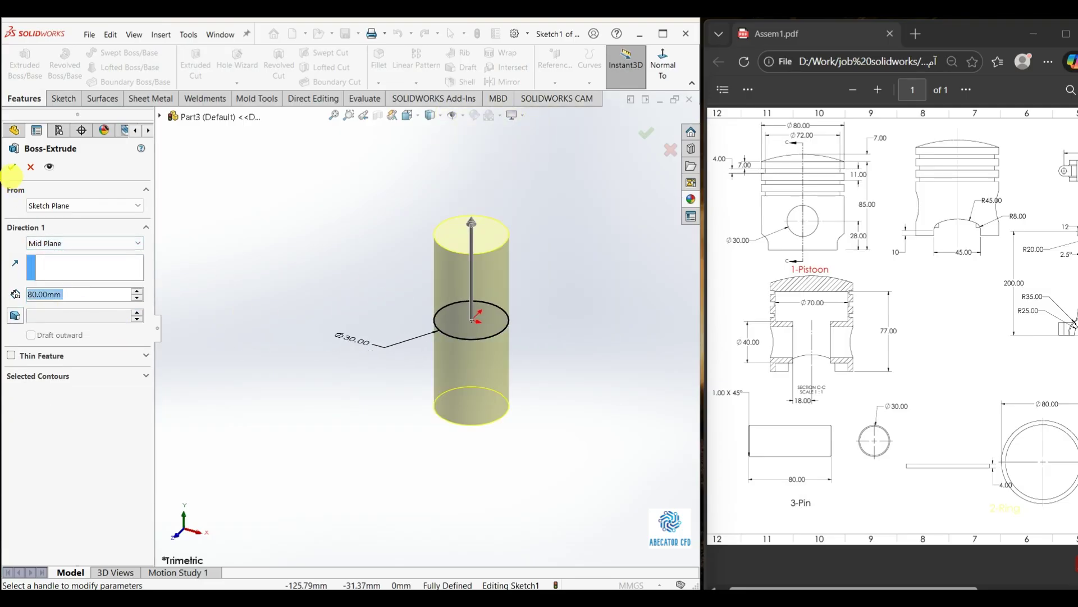
{"action": "left_click", "coordinate": [12, 166]}
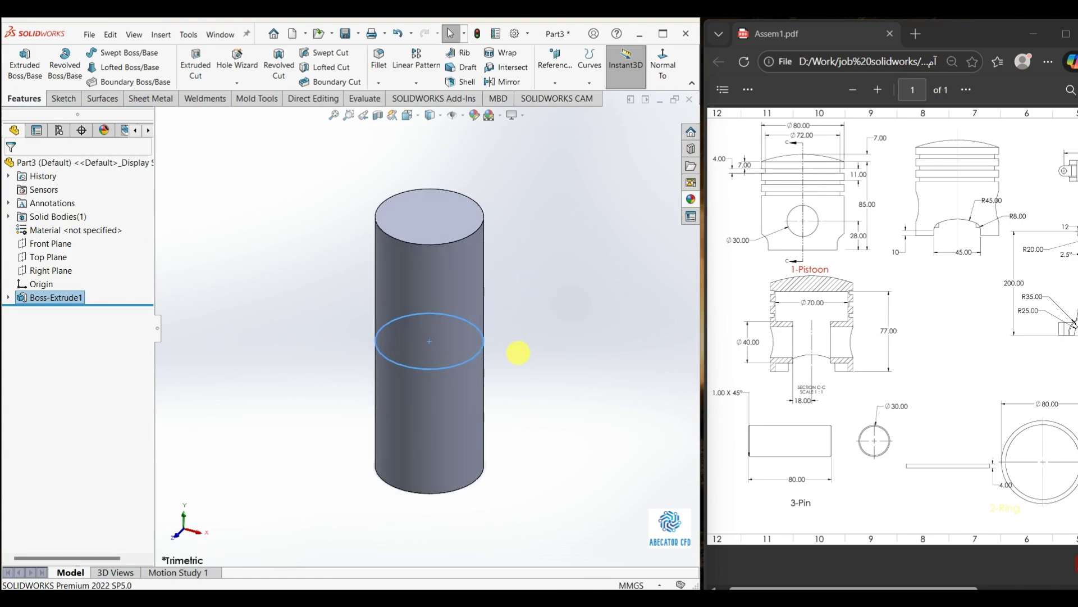
- Chamfer the edges of both end faces of the pin with a 1 mm distance at 45 degrees
{"action": "key", "text": "f"}
{"action": "left_click", "coordinate": [578, 366]}
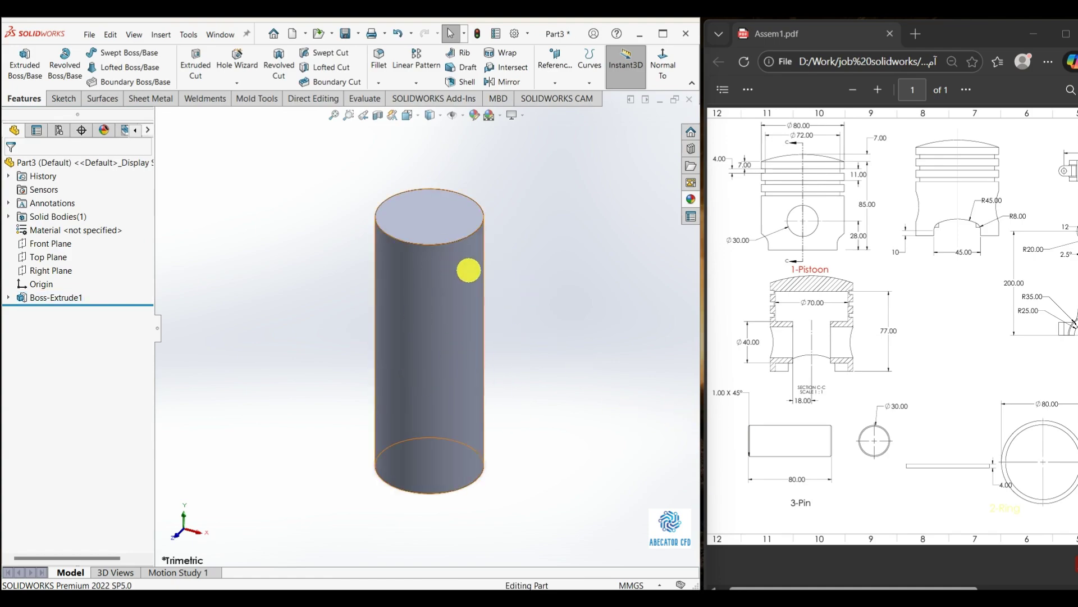
{"action": "left_click", "coordinate": [448, 207]}
{"action": "middle_click_drag", "start_coordinate": [447, 207], "coordinate": [478, 261]}
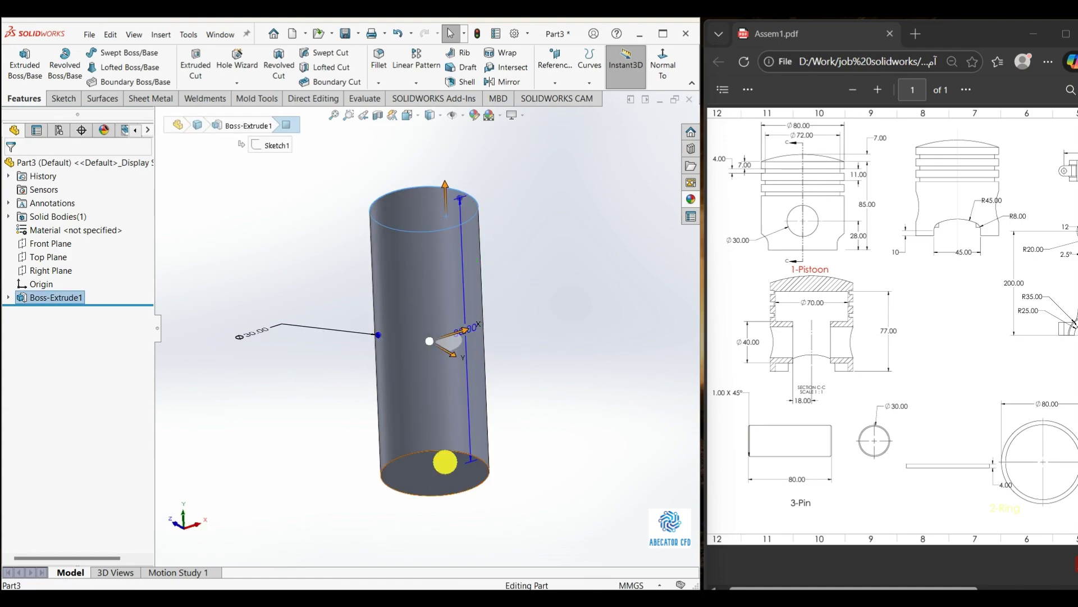
{"action": "left_click", "coordinate": [544, 436]}
{"action": "scroll", "coordinate": [769, 430], "scroll_direction": "down", "scroll_amount": 4, "text": "ctrl"}
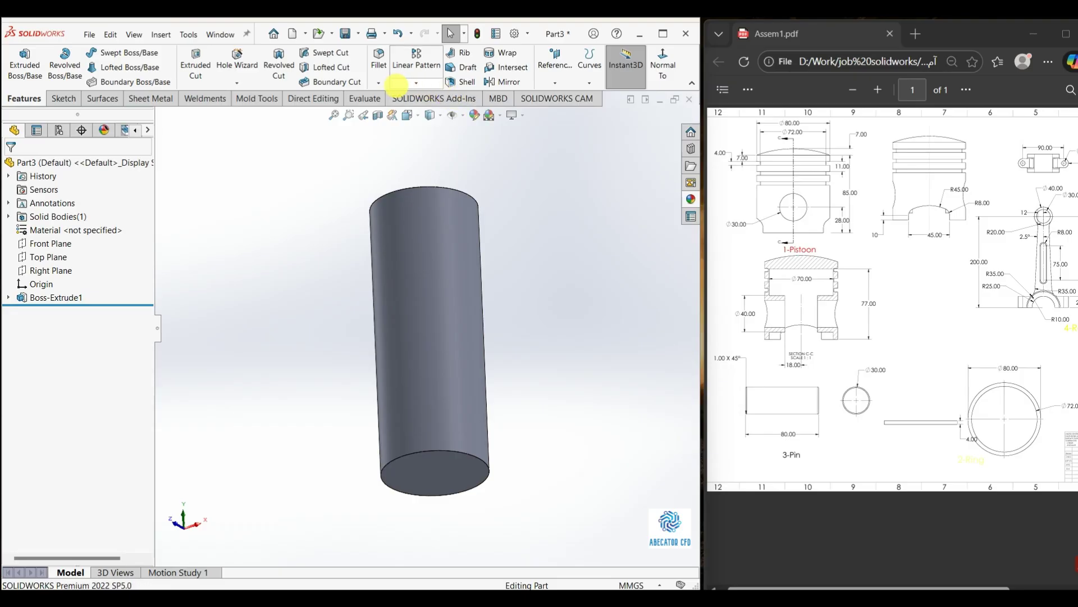
{"action": "left_click", "coordinate": [380, 83]}
{"action": "left_click", "coordinate": [393, 113]}
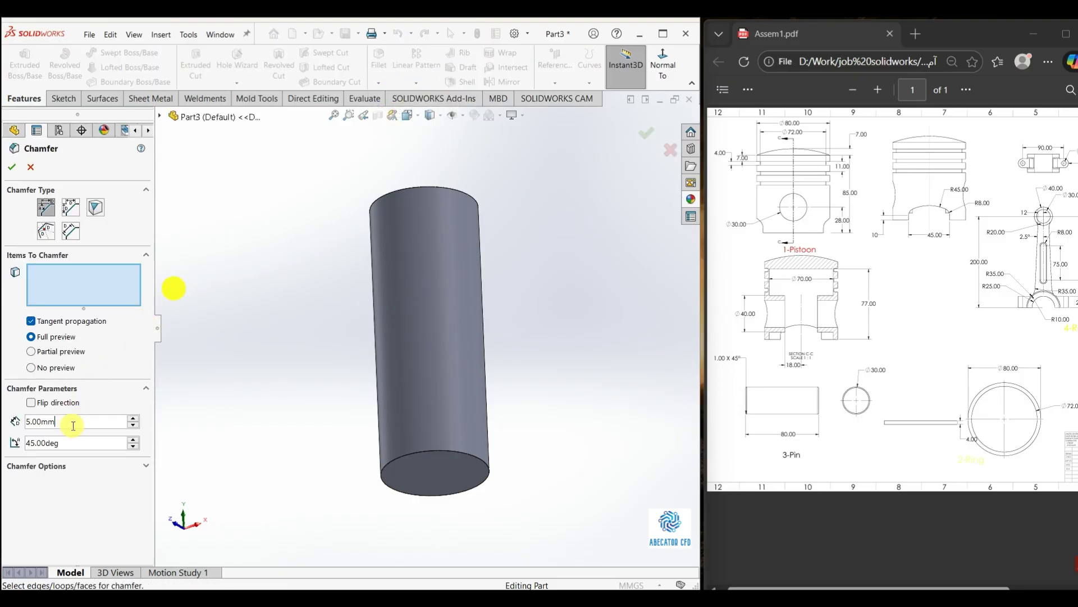
{"action": "type", "text": "1"}
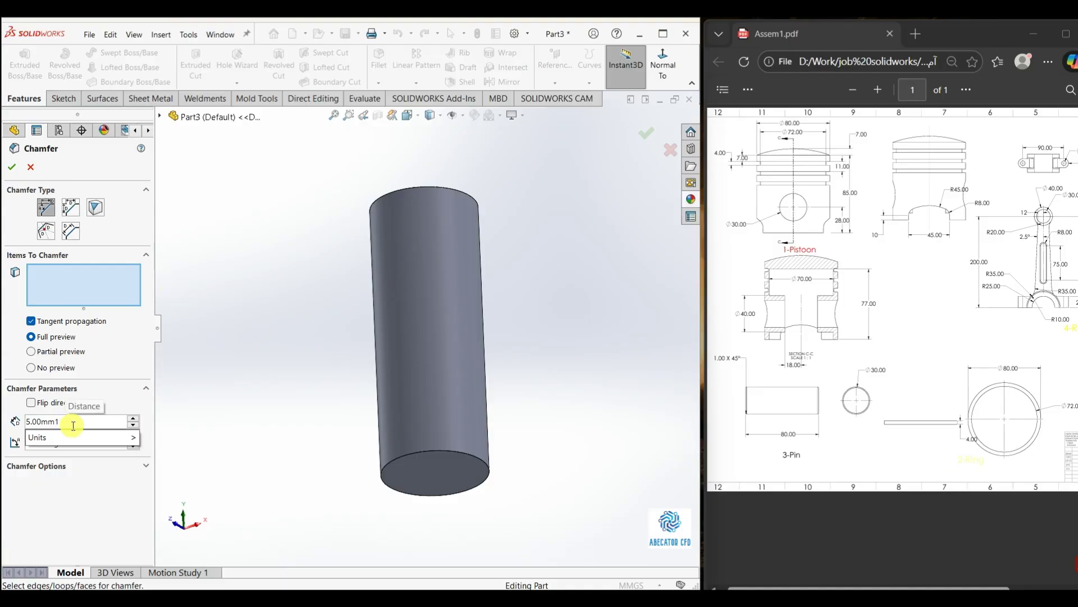
{"action": "key", "text": "BackSpace"}
{"action": "key", "text": "BackSpace"}
{"action": "key", "text": "BackSpace"}
{"action": "key", "text": "BackSpace"}
{"action": "key", "text": "BackSpace"}
{"action": "key", "text": "BackSpace"}
{"action": "key", "text": "BackSpace"}
{"action": "type", "text": "1"}
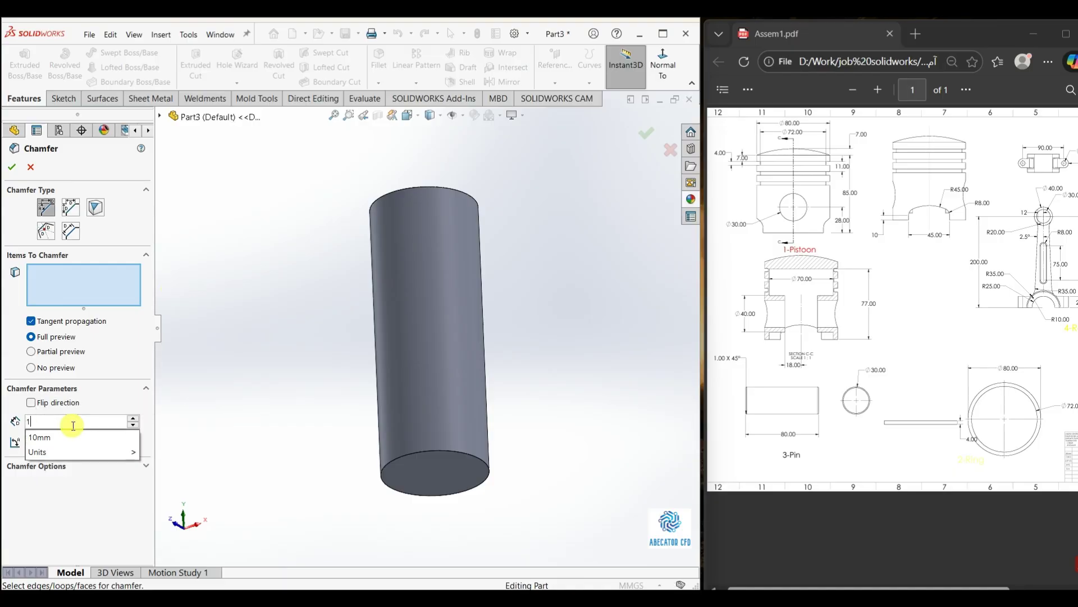
{"action": "key", "text": "Return"}
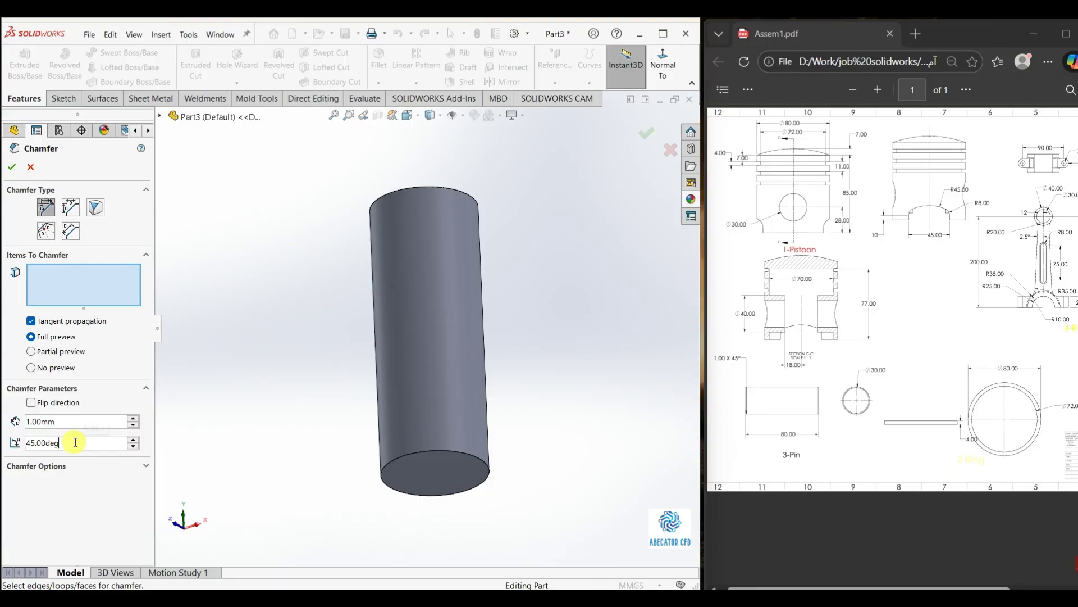
{"action": "middle_click_drag", "start_coordinate": [351, 260], "coordinate": [354, 366]}
{"action": "left_click", "coordinate": [422, 225]}
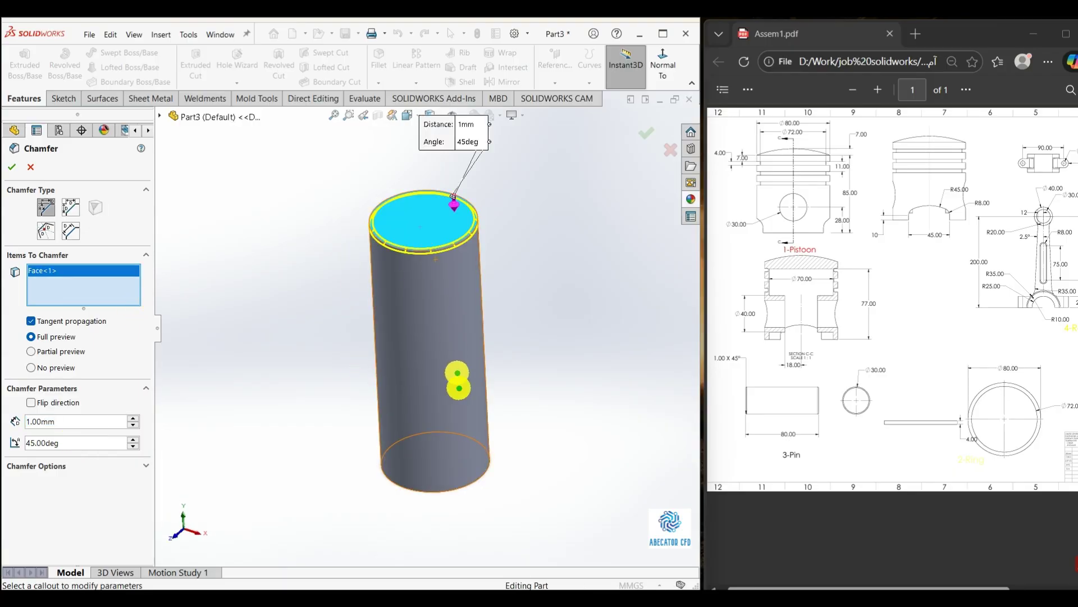
{"action": "middle_click_drag", "start_coordinate": [450, 378], "coordinate": [359, 315]}
{"action": "left_click", "coordinate": [444, 379]}
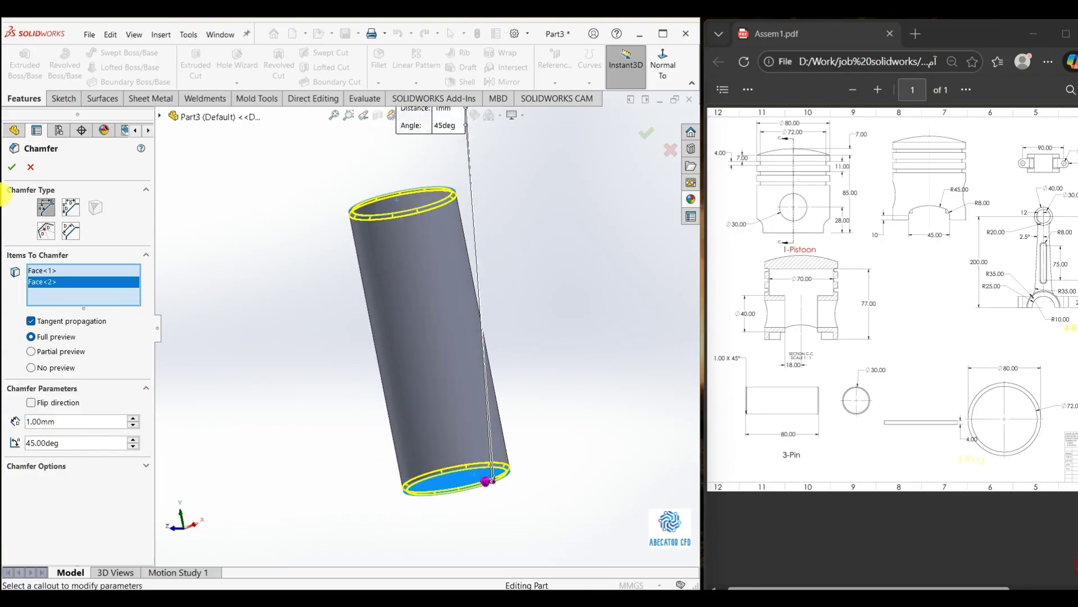
{"action": "left_click", "coordinate": [11, 167]}
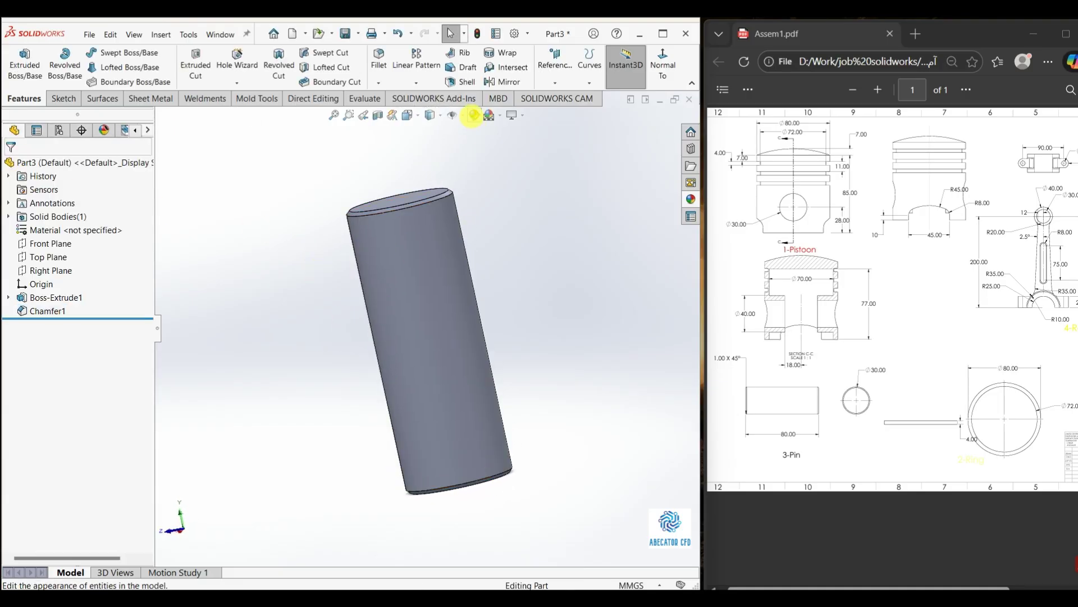
- Apply a dark grey colour appearance to the whole pin part
{"action": "left_click", "coordinate": [475, 116]}
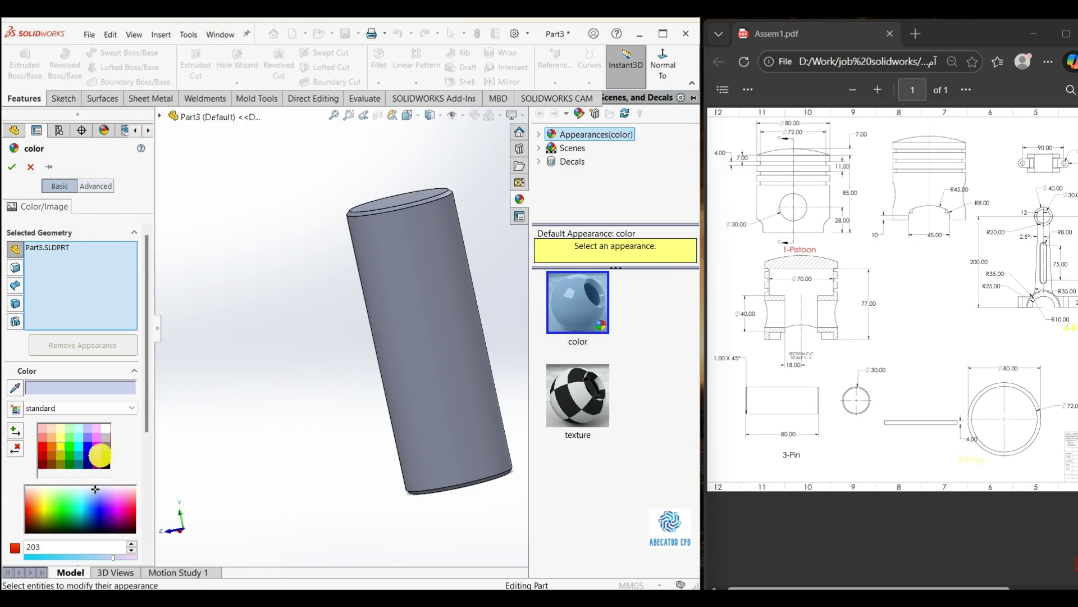
{"action": "left_click", "coordinate": [106, 447]}
{"action": "left_click", "coordinate": [11, 167]}
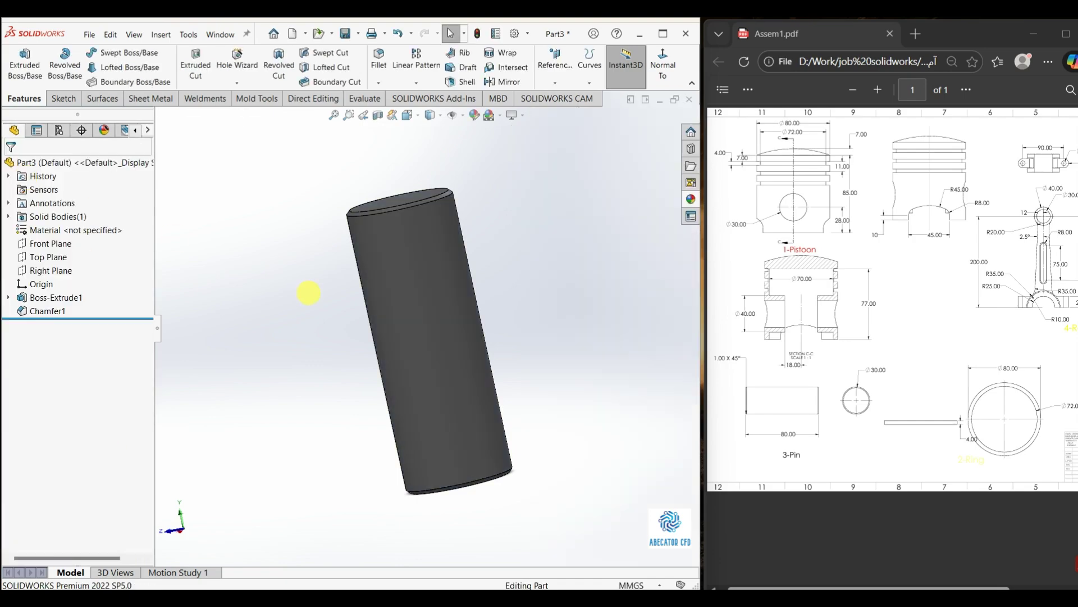
- Save the part as Pin in the Exercise folder
{"action": "key", "text": "ctrl+s"}
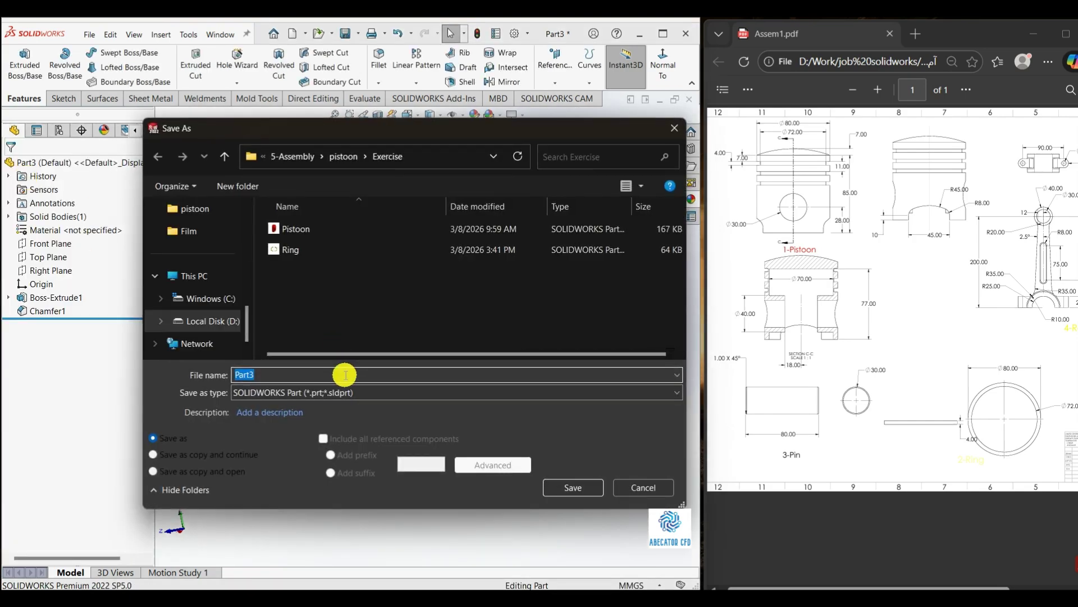
{"action": "type", "text": "Pin"}
{"action": "key", "text": "Return"}
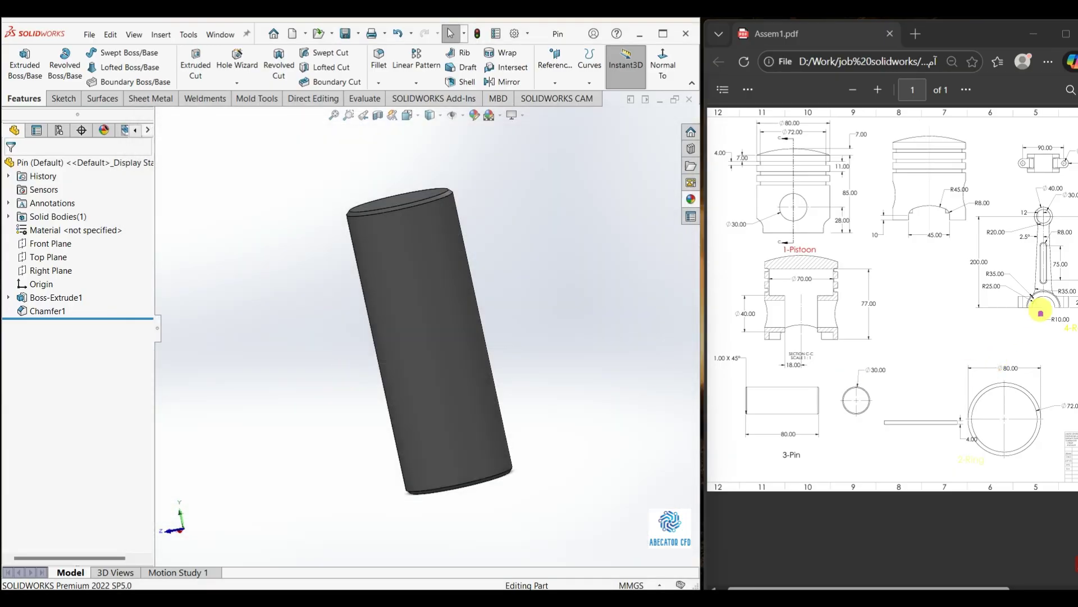
- Examine the rod's dimensions in the PDF drawing and create a new part document
{"action": "scroll", "coordinate": [1040, 310], "scroll_direction": "down", "scroll_amount": 3, "text": "ctrl"}
{"action": "scroll", "coordinate": [1032, 263], "scroll_direction": "up", "scroll_amount": 6, "text": "ctrl"}
{"action": "scroll", "coordinate": [994, 247], "scroll_direction": "down", "scroll_amount": 2, "text": "ctrl"}
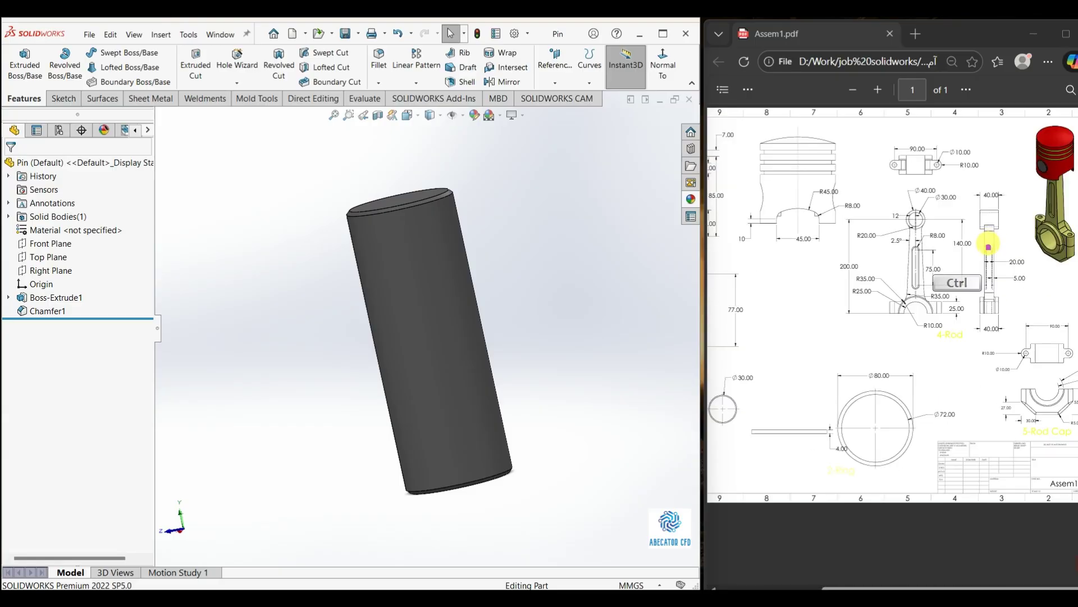
{"action": "scroll", "coordinate": [991, 247], "scroll_direction": "up", "scroll_amount": 3, "text": "ctrl"}
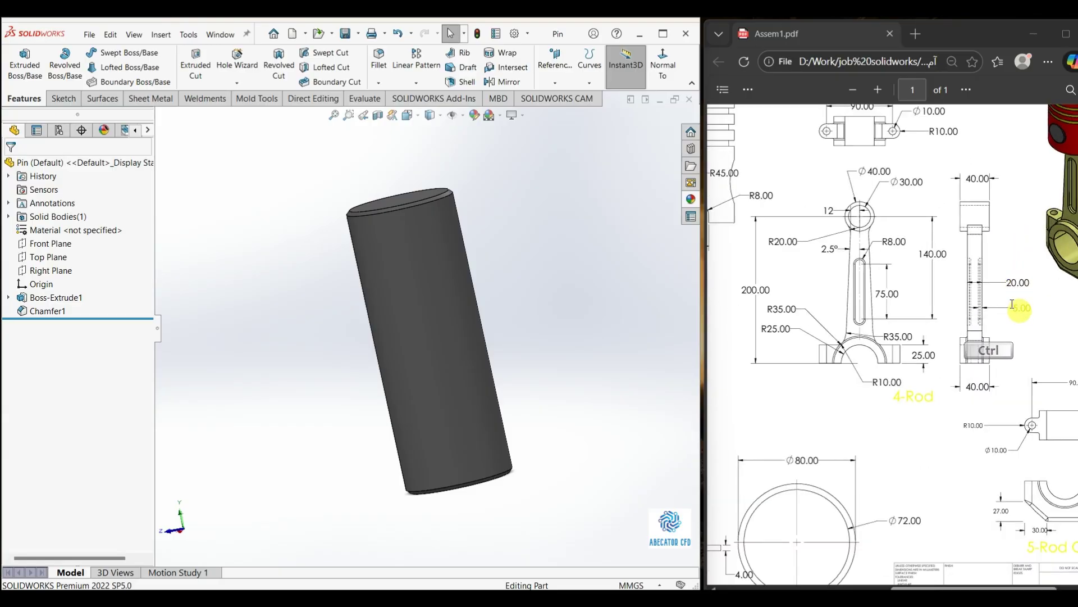
{"action": "scroll", "coordinate": [955, 258], "scroll_direction": "up", "scroll_amount": 1}
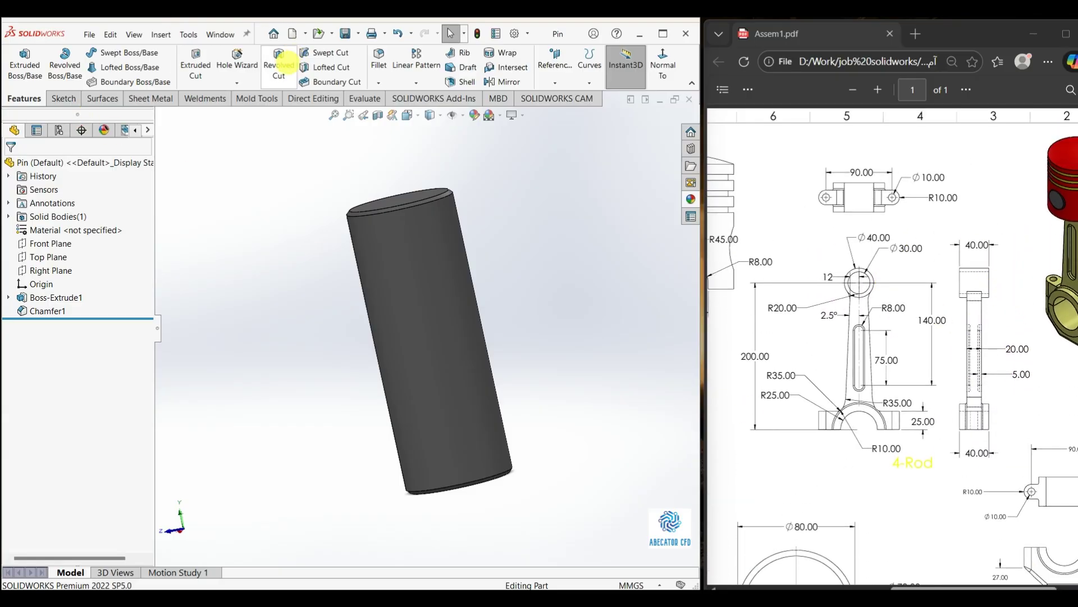
{"action": "left_click", "coordinate": [292, 33]}
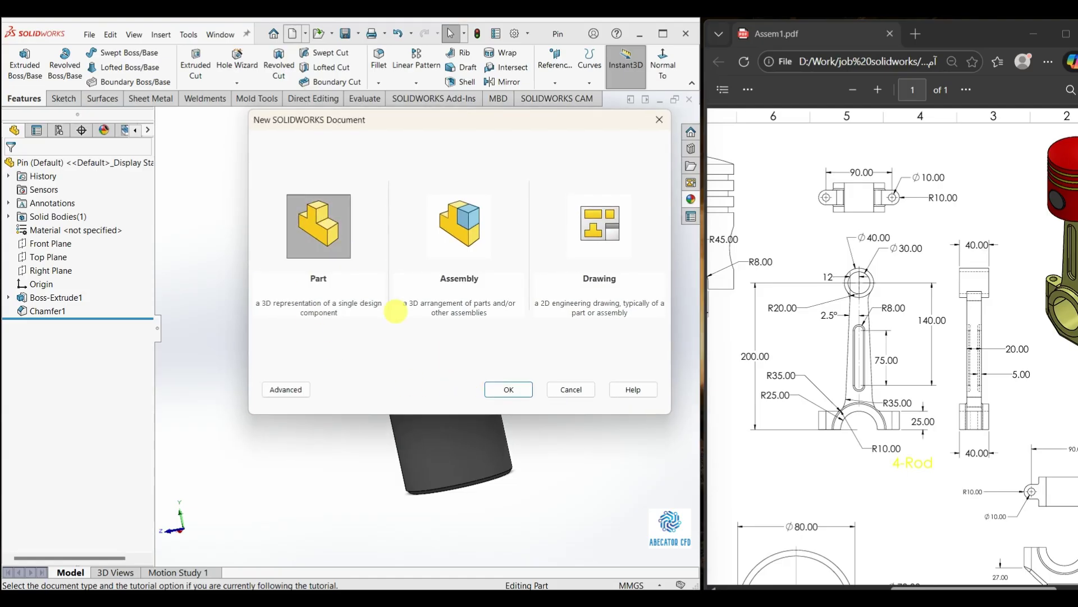
{"action": "left_click", "coordinate": [494, 388]}
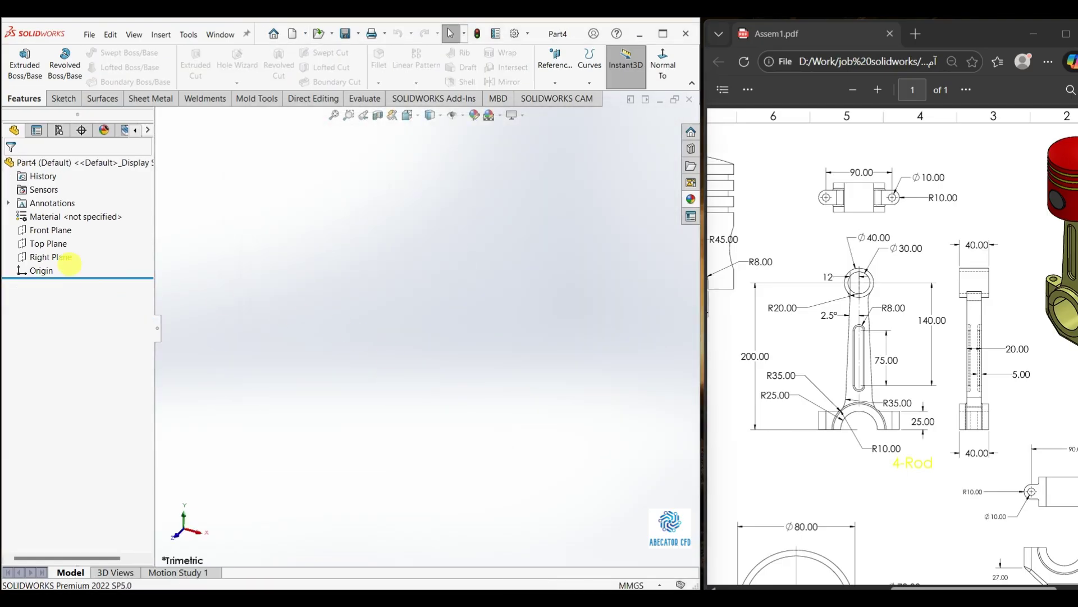
- Sketch two concentric circles about 37 mm and 56 mm in diameter on the Front Plane, centred on the origin
{"action": "left_click", "coordinate": [39, 231]}
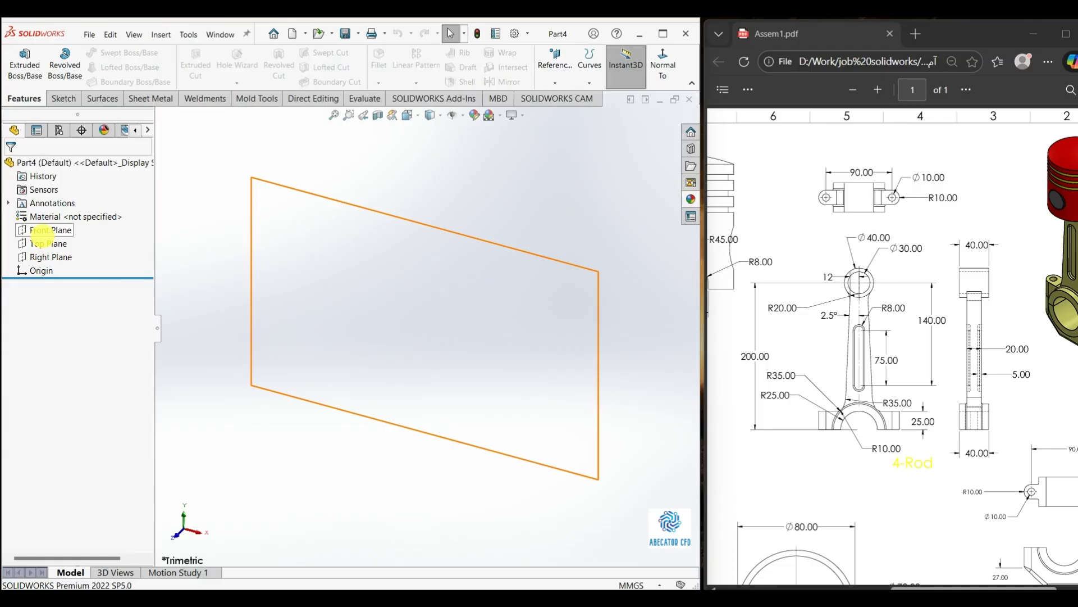
{"action": "left_click", "coordinate": [45, 231]}
{"action": "left_click", "coordinate": [68, 217]}
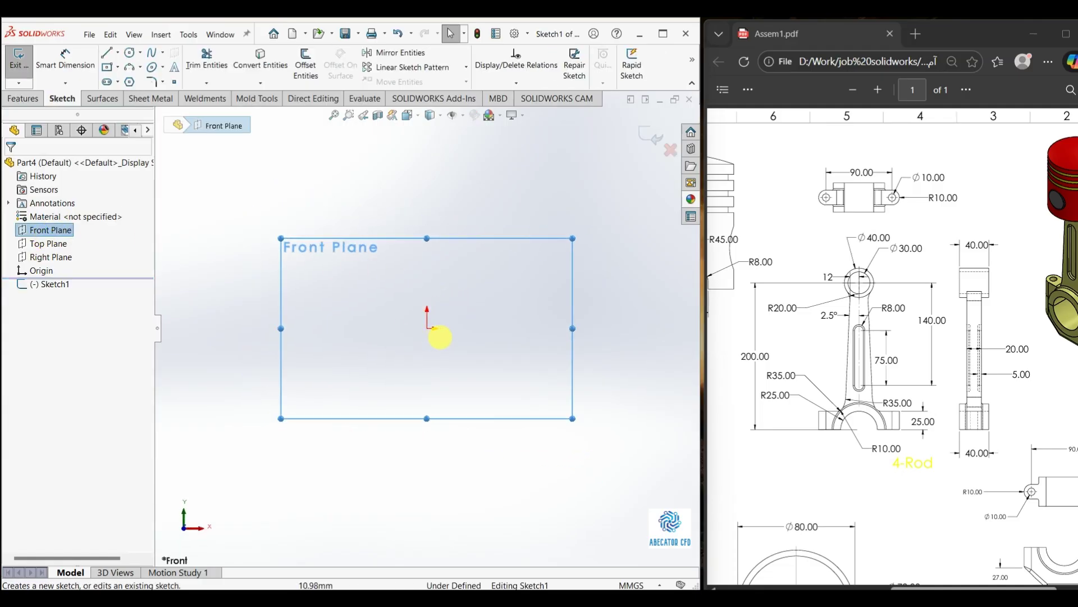
{"action": "scroll", "coordinate": [861, 317], "scroll_direction": "up", "scroll_amount": 3, "text": "ctrl"}
{"action": "scroll", "coordinate": [831, 393], "scroll_direction": "down", "scroll_amount": 4, "text": "ctrl"}
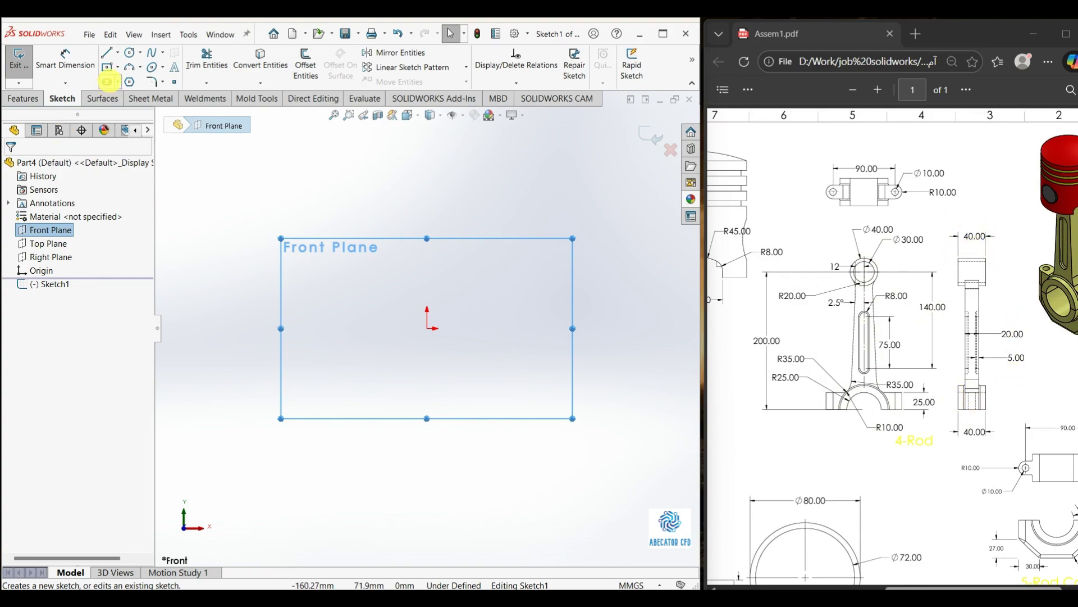
{"action": "left_click", "coordinate": [129, 53]}
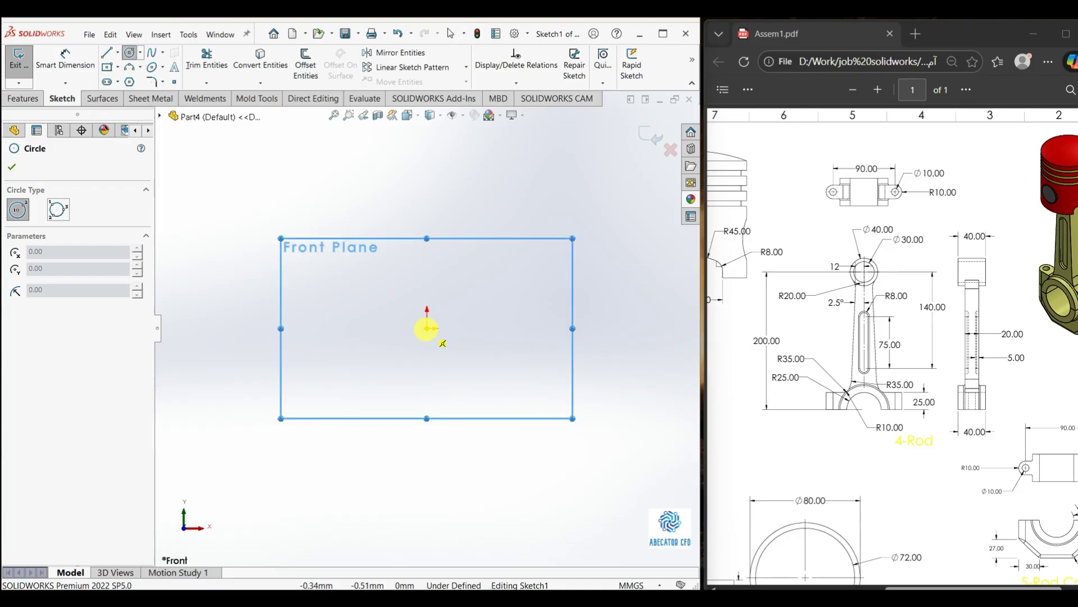
{"action": "left_click", "coordinate": [427, 328]}
{"action": "left_click", "coordinate": [454, 314]}
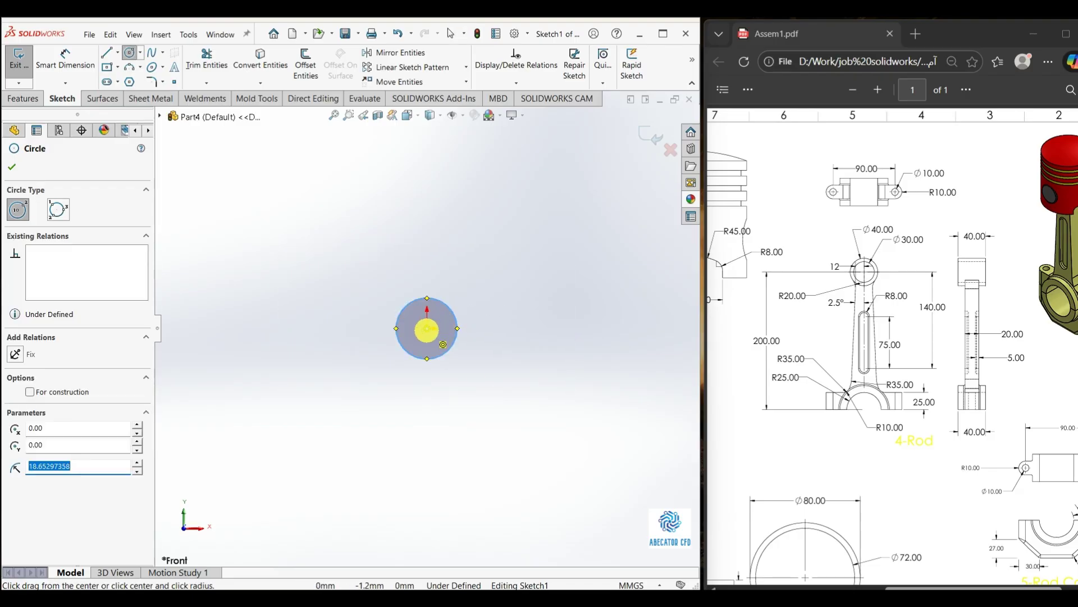
{"action": "left_click", "coordinate": [427, 328]}
{"action": "left_click", "coordinate": [481, 305]}
{"action": "key", "text": "Escape"}
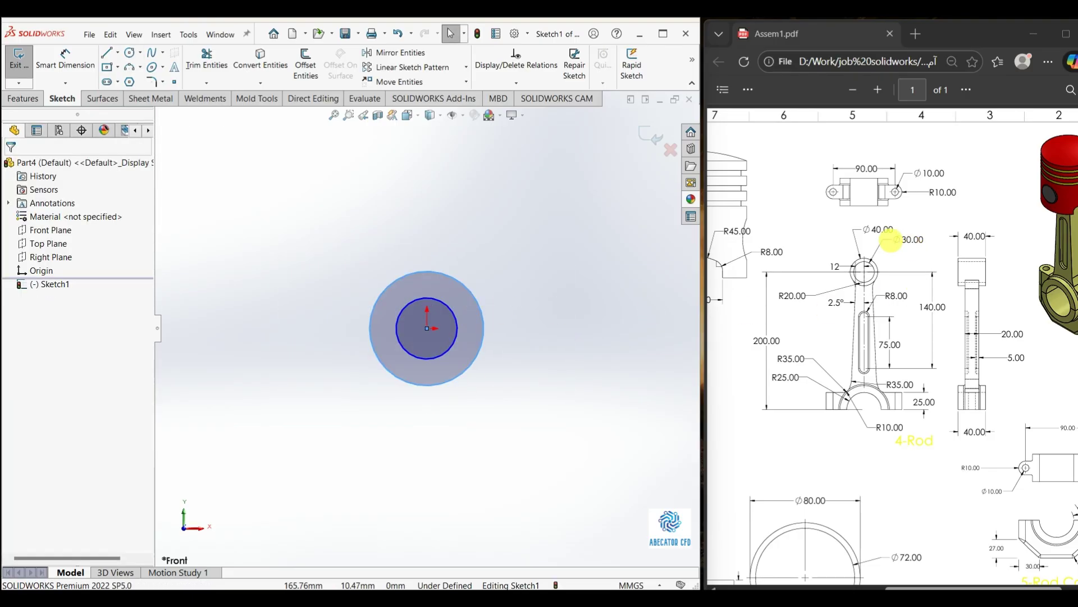
- Dimension the inner circle's diameter to 30 mm
{"action": "scroll", "coordinate": [399, 414], "scroll_direction": "up", "scroll_amount": 3}
{"action": "right_click_drag", "start_coordinate": [406, 458], "coordinate": [406, 374]}
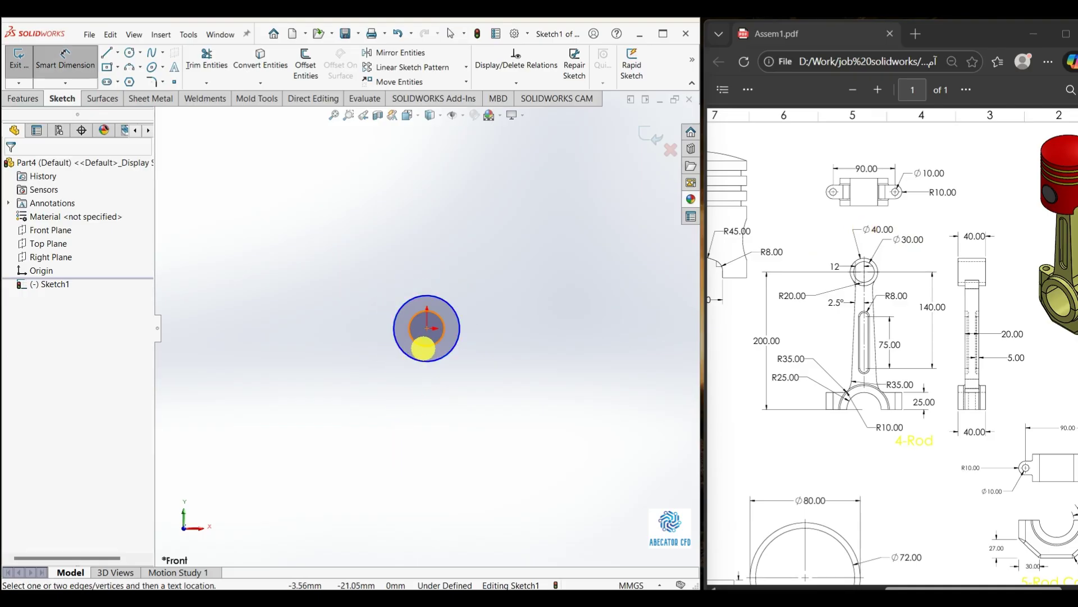
{"action": "left_click", "coordinate": [423, 348]}
{"action": "left_click", "coordinate": [548, 297]}
{"action": "type", "text": "30"}
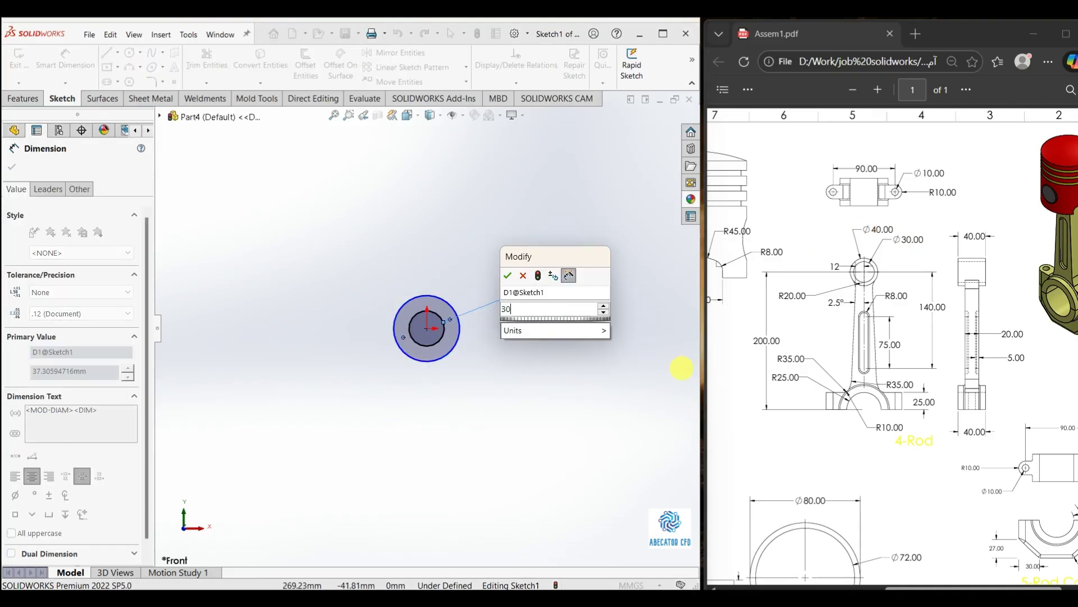
{"action": "key", "text": "Return"}
- Dimension the outer circle's diameter to 40 mm
{"action": "left_click", "coordinate": [440, 356]}
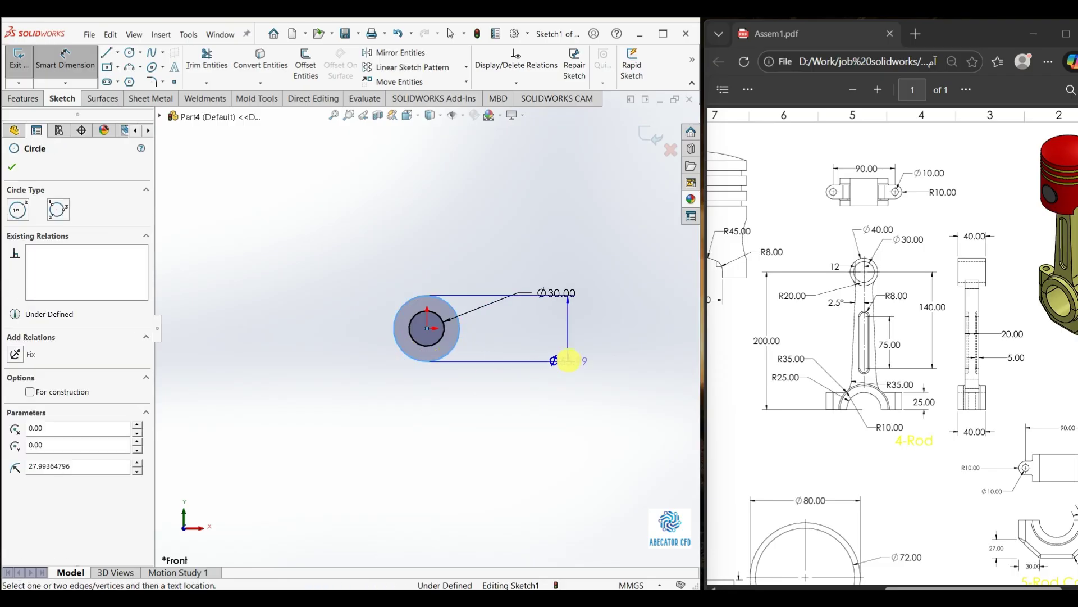
{"action": "left_click", "coordinate": [469, 231]}
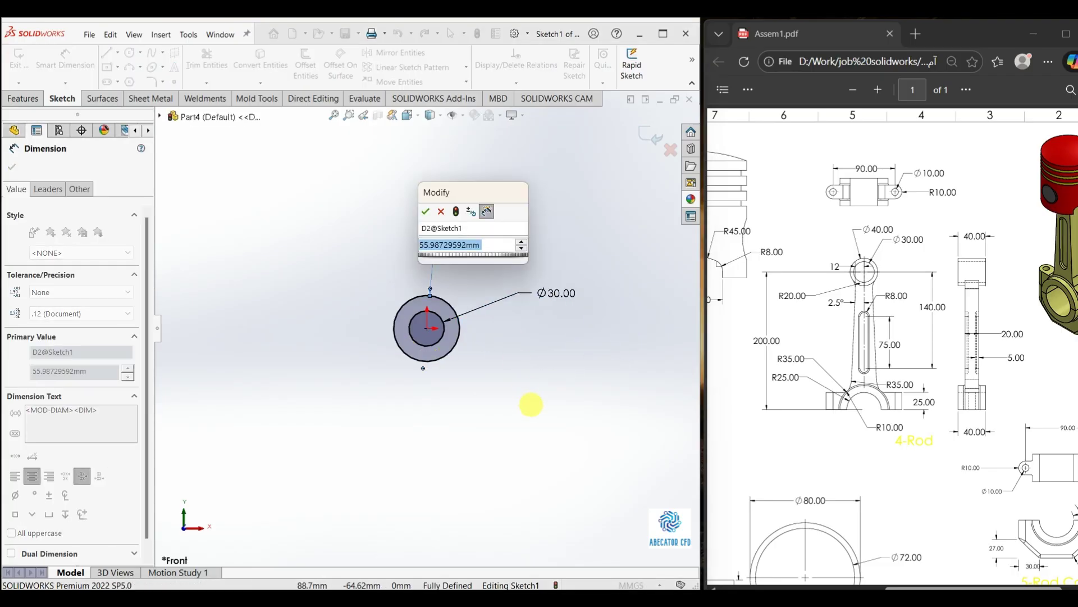
{"action": "type", "text": "40"}
{"action": "key", "text": "Return"}
{"action": "key", "text": "Escape"}
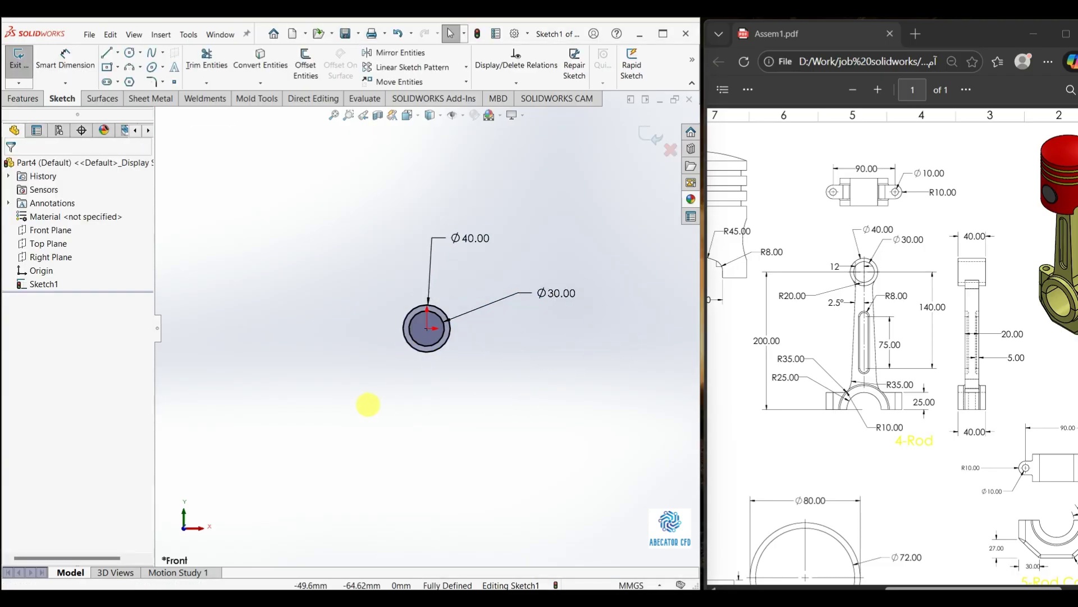
- Draw a vertical centreline about 170 mm long from the origin straight down below the circles
{"action": "scroll", "coordinate": [384, 406], "scroll_direction": "down", "scroll_amount": 2}
{"action": "scroll", "coordinate": [529, 403], "scroll_direction": "up", "scroll_amount": 2}
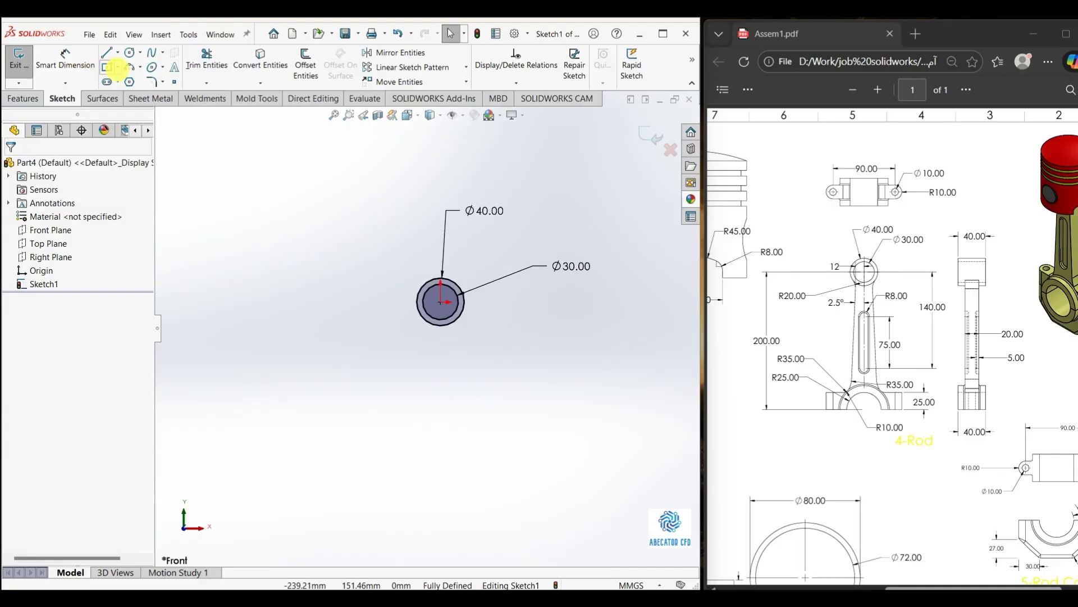
{"action": "left_click", "coordinate": [116, 52]}
{"action": "left_click", "coordinate": [132, 77]}
{"action": "scroll", "coordinate": [456, 392], "scroll_direction": "down", "scroll_amount": 1}
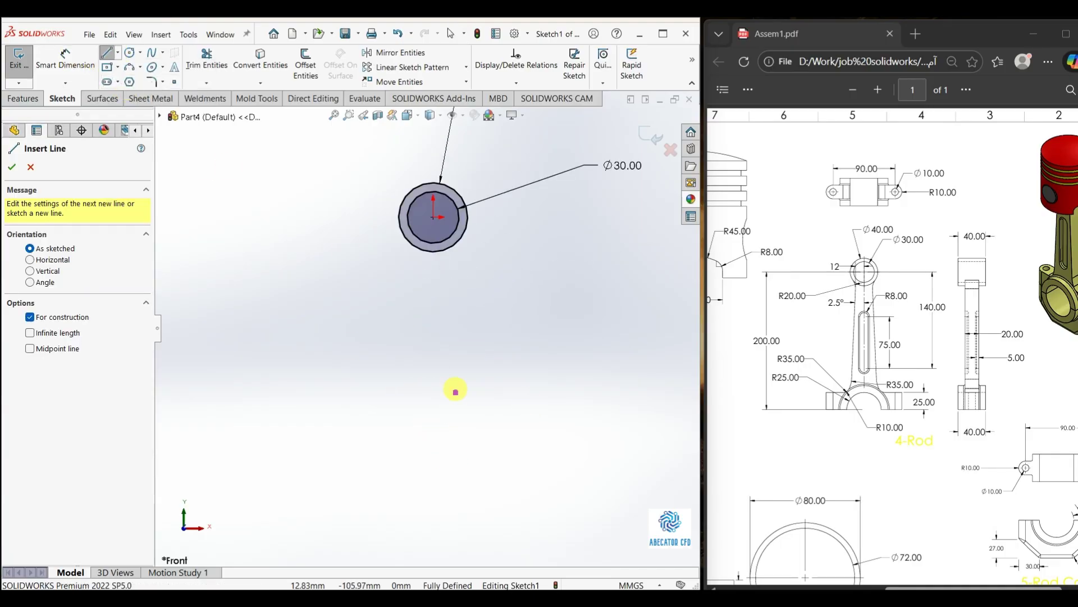
{"action": "left_click", "coordinate": [433, 218]}
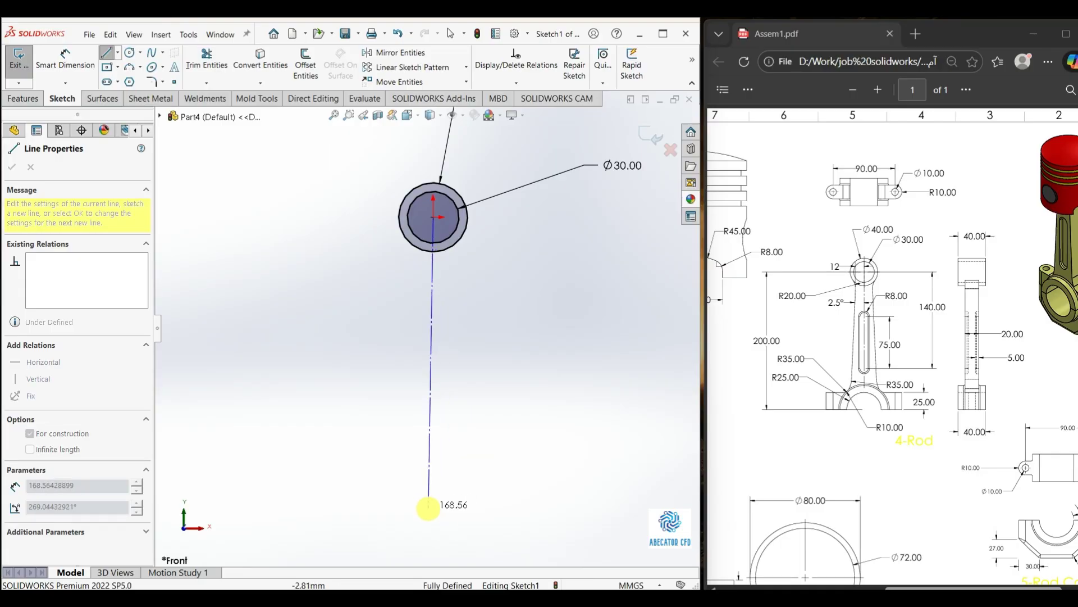
{"action": "left_click", "coordinate": [434, 512]}
{"action": "key", "text": "Escape"}
{"action": "scroll", "coordinate": [378, 457], "scroll_direction": "up", "scroll_amount": 1}
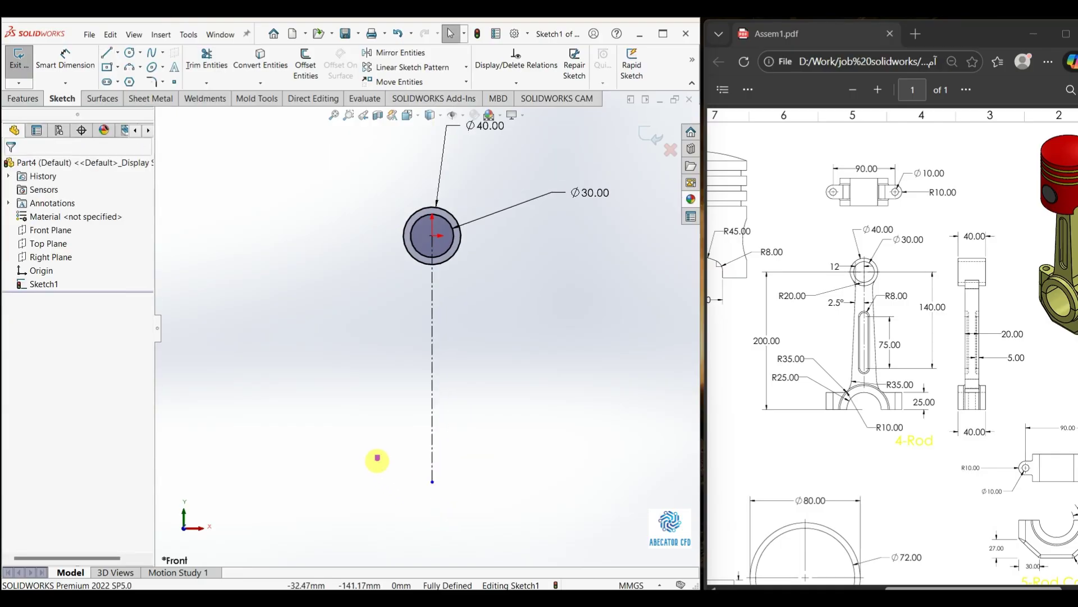
- Dimension the vertical centreline's length to 200 mm
{"action": "right_click_drag", "start_coordinate": [339, 475], "coordinate": [336, 397]}
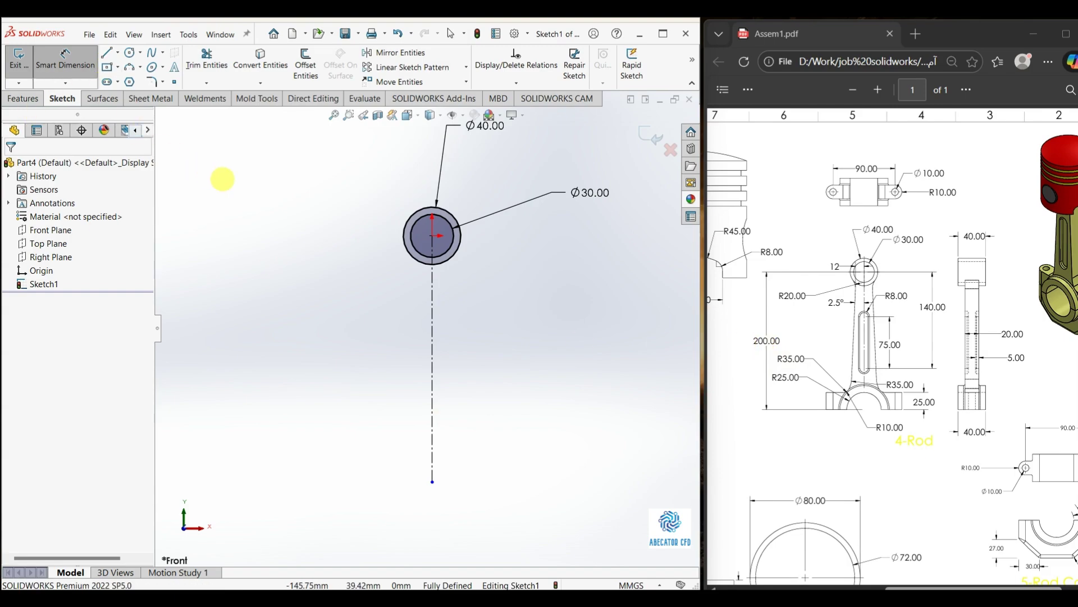
{"action": "left_click", "coordinate": [431, 376]}
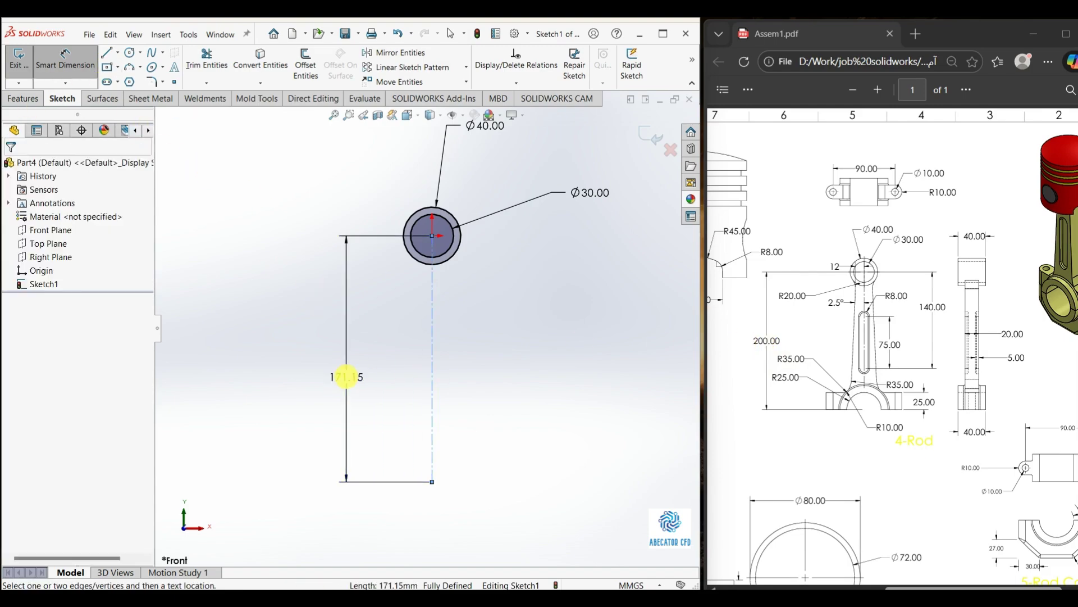
{"action": "left_click", "coordinate": [345, 378]}
{"action": "type", "text": "200"}
{"action": "key", "text": "Return"}
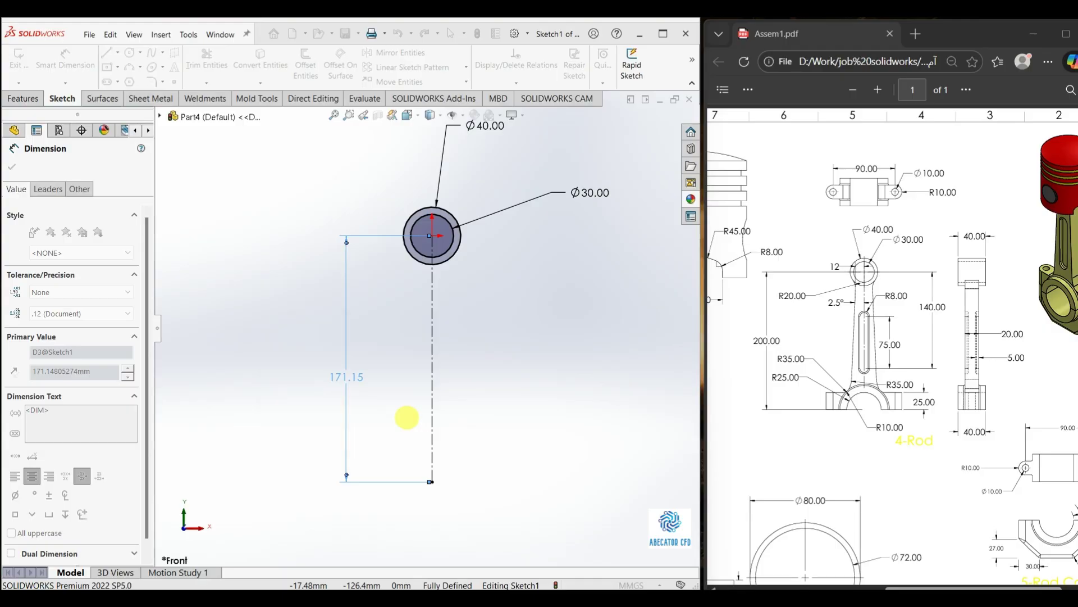
{"action": "key", "text": "Escape"}
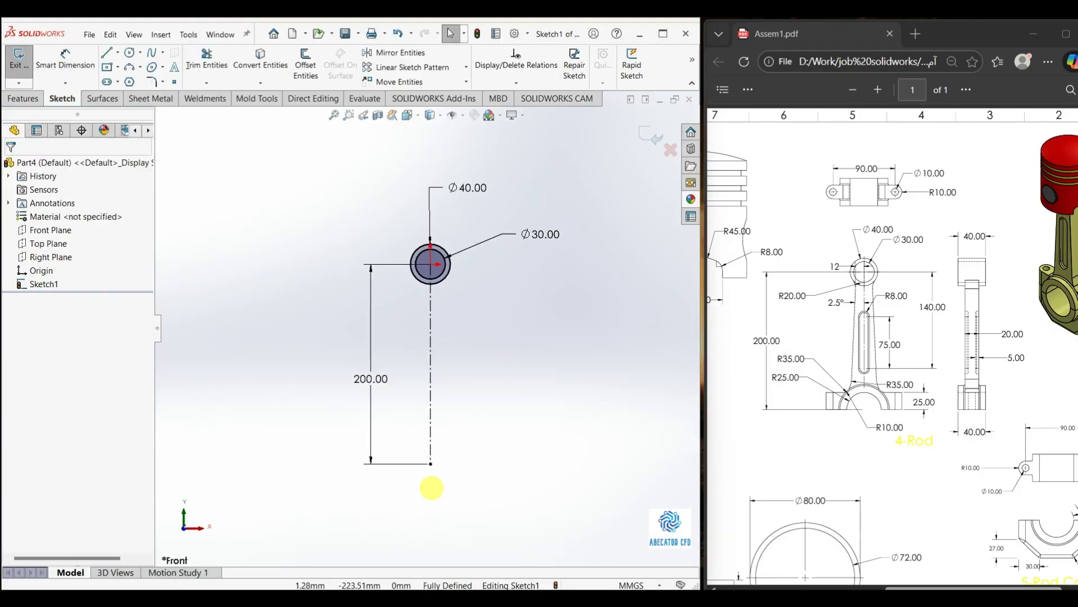
- Sketch two concentric circles about 125 mm and 95 mm in diameter, centred on the centreline's lower endpoint
{"action": "key", "text": "c"}
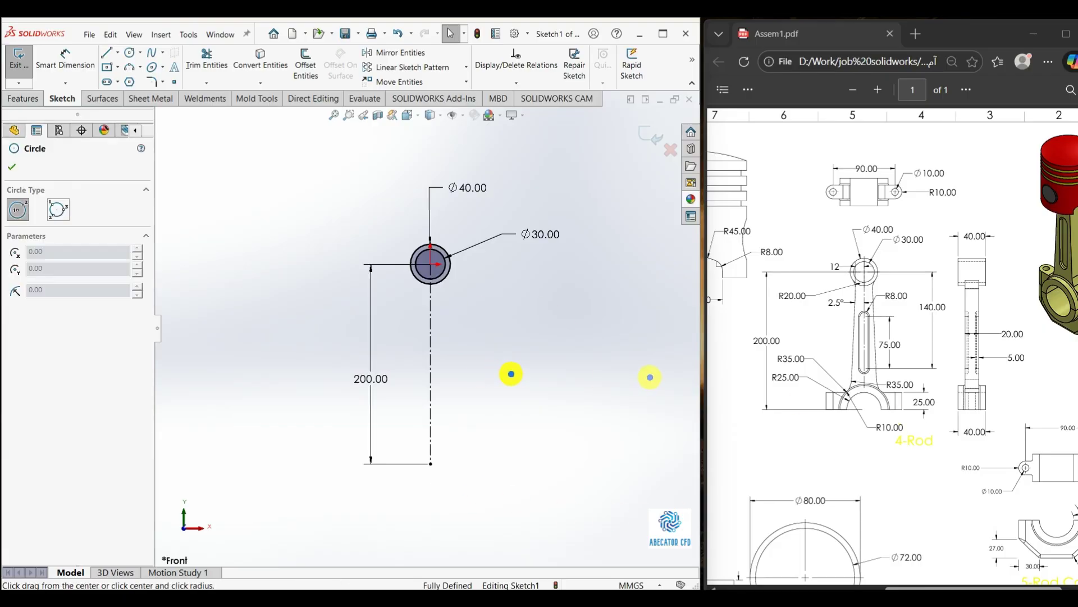
{"action": "scroll", "coordinate": [815, 356], "scroll_direction": "down", "scroll_amount": 2}
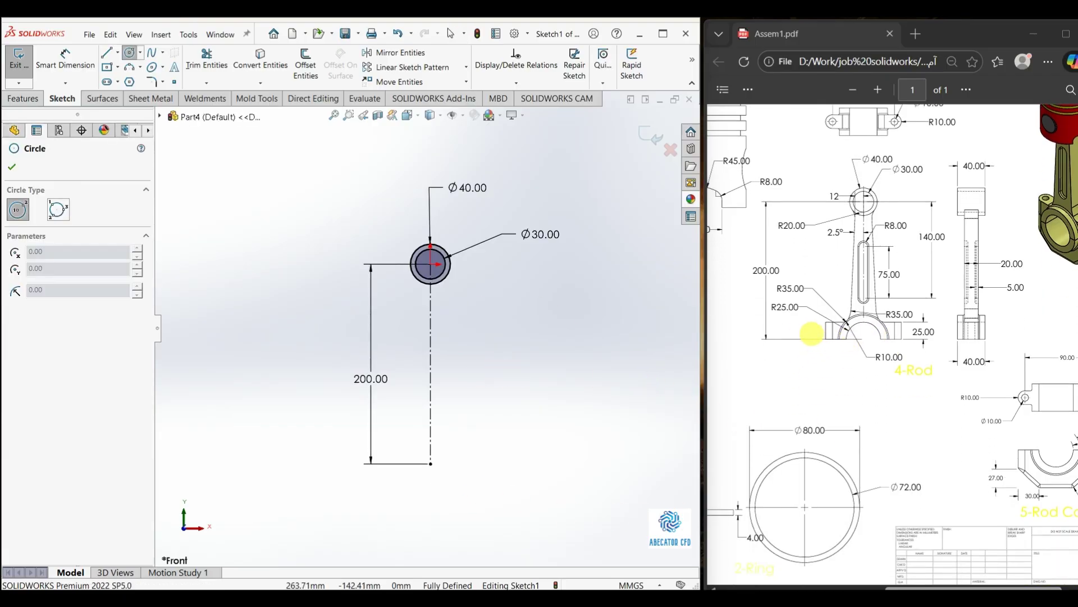
{"action": "scroll", "coordinate": [811, 333], "scroll_direction": "up", "scroll_amount": 1, "text": "ctrl"}
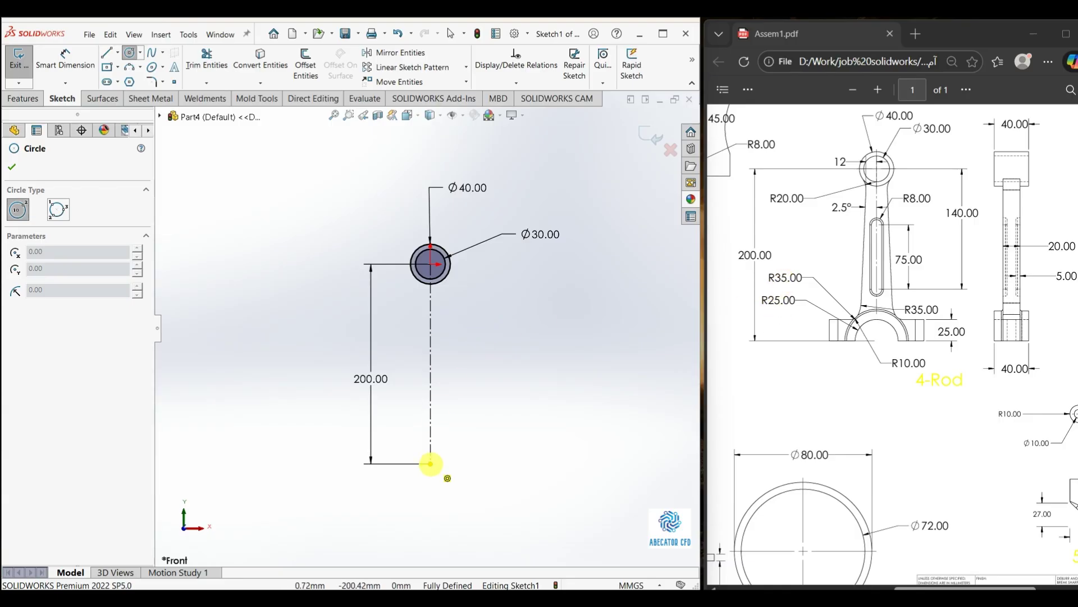
{"action": "left_click", "coordinate": [431, 464]}
{"action": "left_click", "coordinate": [493, 464]}
{"action": "left_click", "coordinate": [430, 464]}
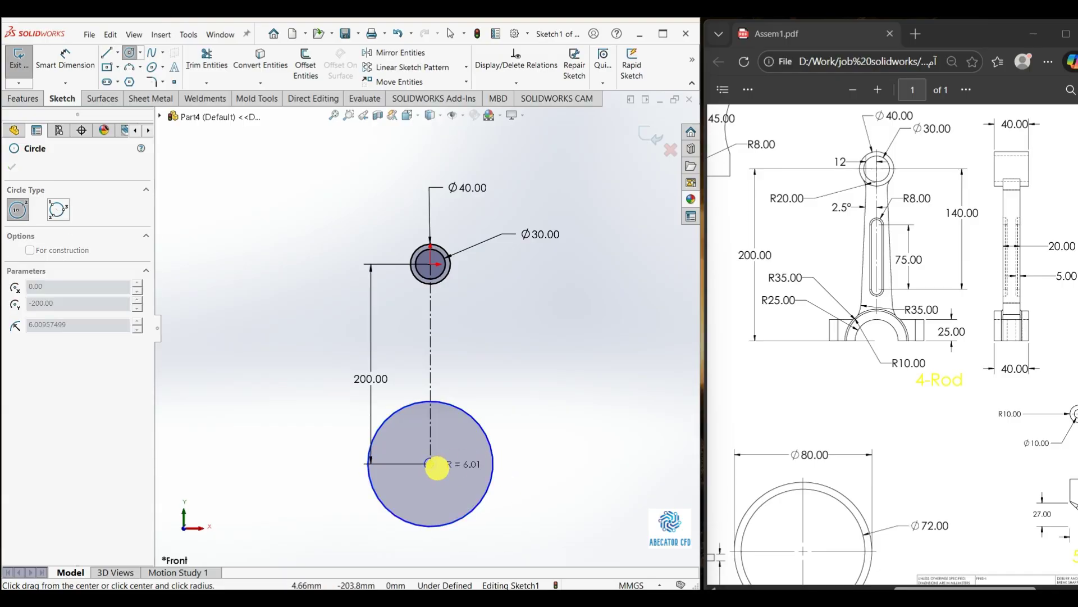
{"action": "left_click", "coordinate": [472, 484]}
{"action": "key", "text": "Escape"}
- Dimension the lower inner circle's diameter to 50 mm, entered as 25*2
{"action": "scroll", "coordinate": [302, 458], "scroll_direction": "up", "scroll_amount": 1}
{"action": "right_click_drag", "start_coordinate": [290, 465], "coordinate": [275, 363]}
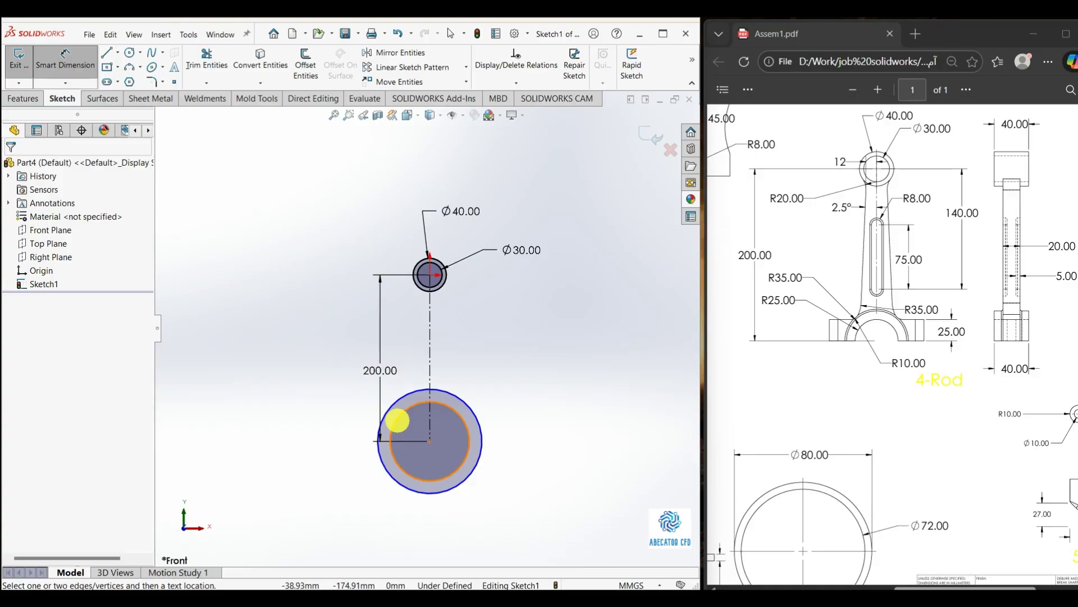
{"action": "left_click", "coordinate": [399, 421]}
{"action": "left_click", "coordinate": [324, 405]}
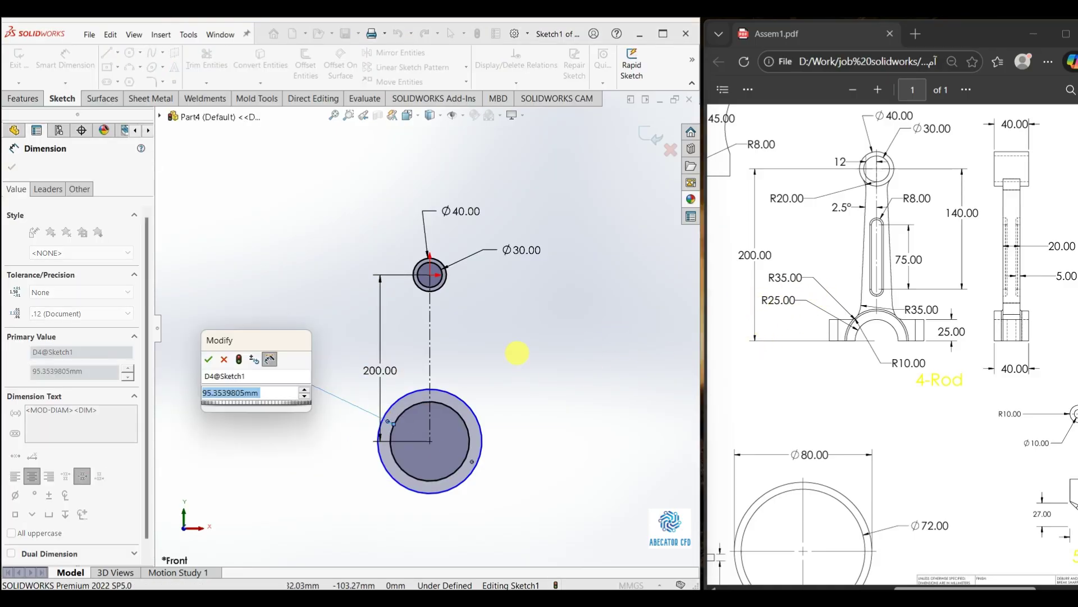
{"action": "type", "text": "25"}
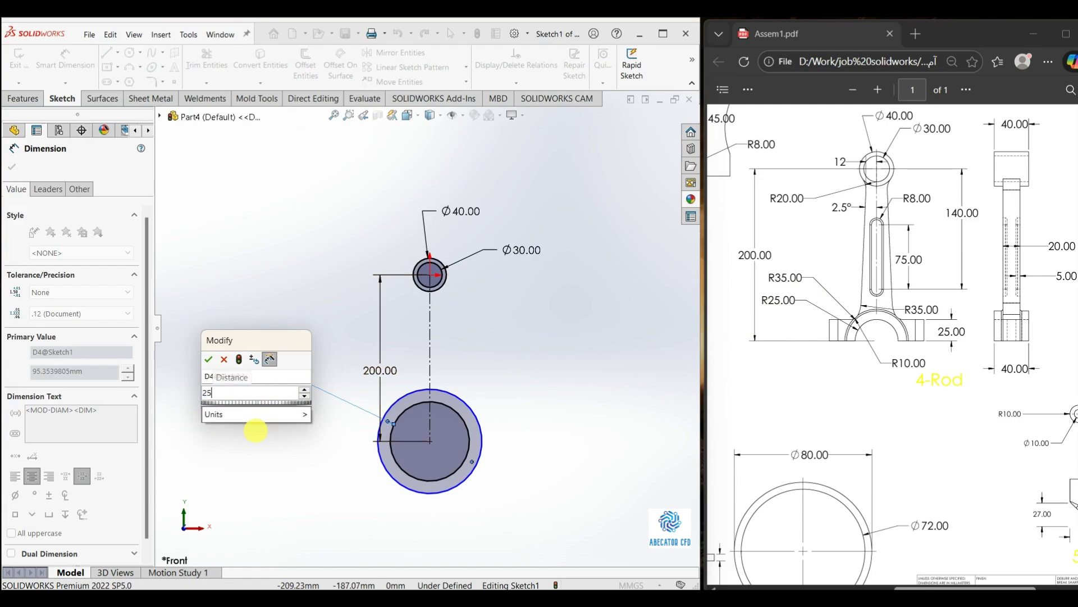
{"action": "type", "text": "*2"}
{"action": "key", "text": "Return"}
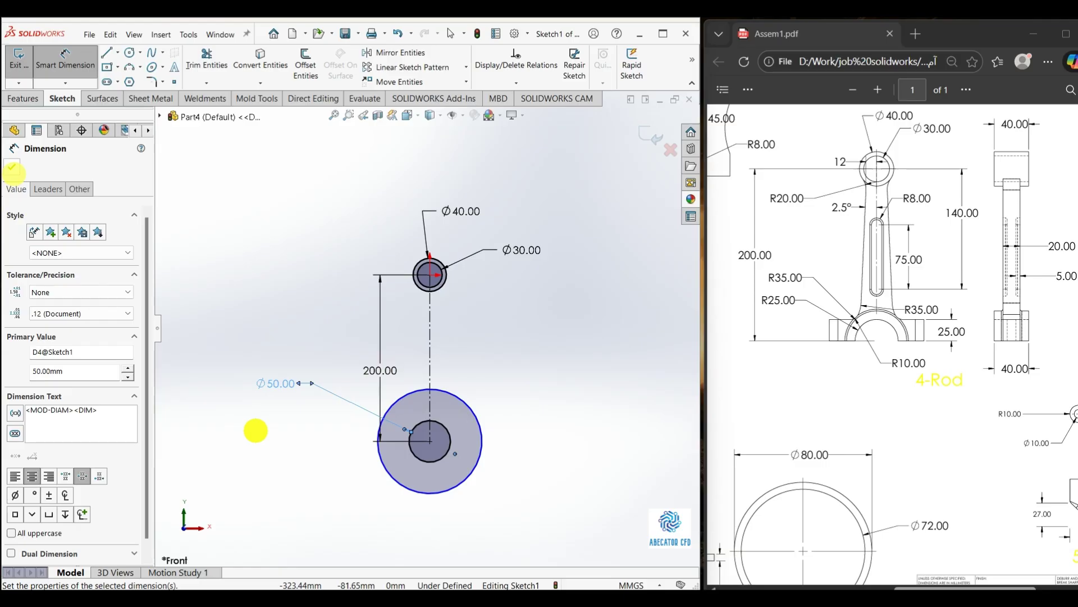
{"action": "left_click", "coordinate": [256, 430]}
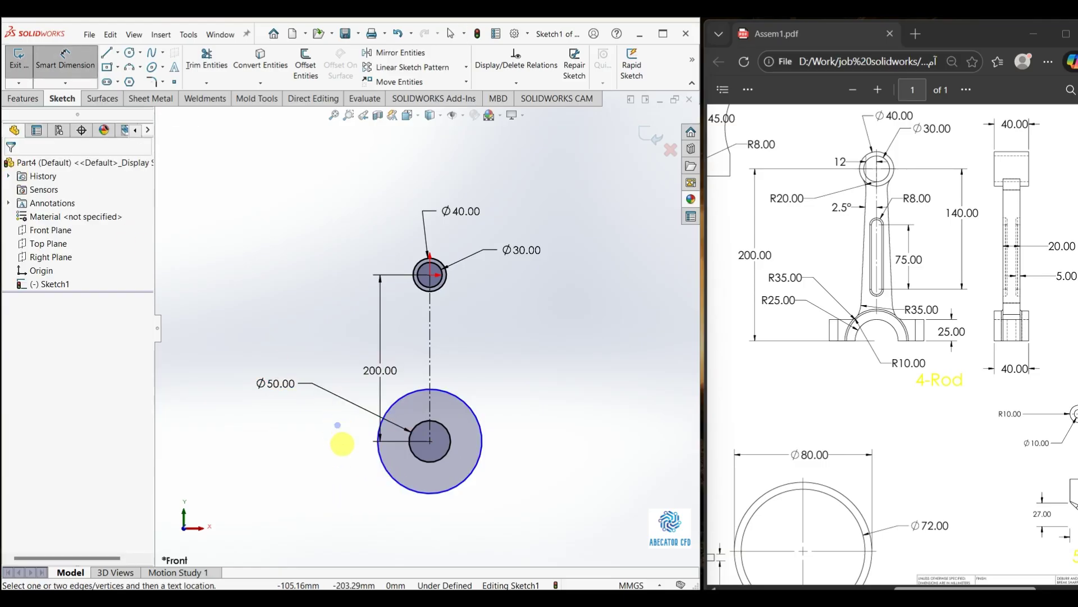
- Dimension the lower outer circle's diameter to 70 mm, entered as 35*2
{"action": "left_click", "coordinate": [406, 491]}
{"action": "left_click", "coordinate": [285, 503]}
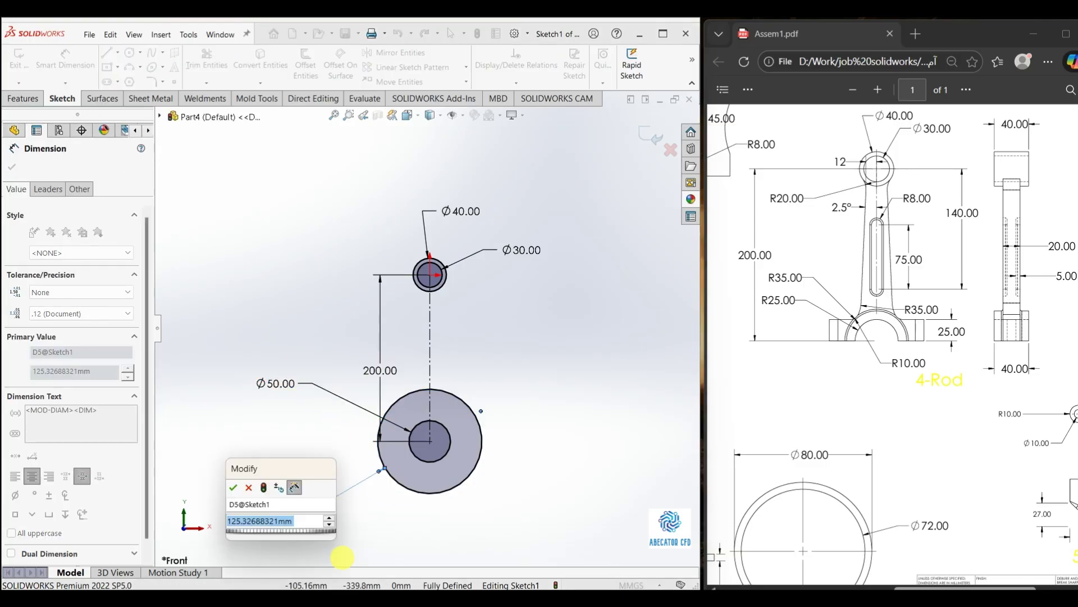
{"action": "type", "text": "35*"}
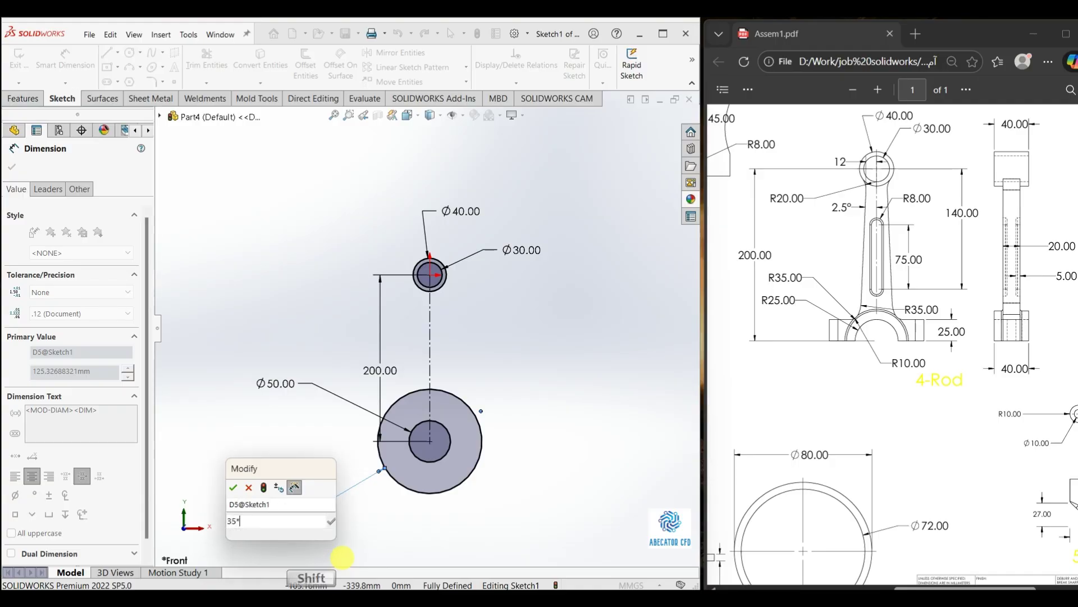
{"action": "type", "text": "2"}
{"action": "key", "text": "Return"}
{"action": "key", "text": "Escape"}
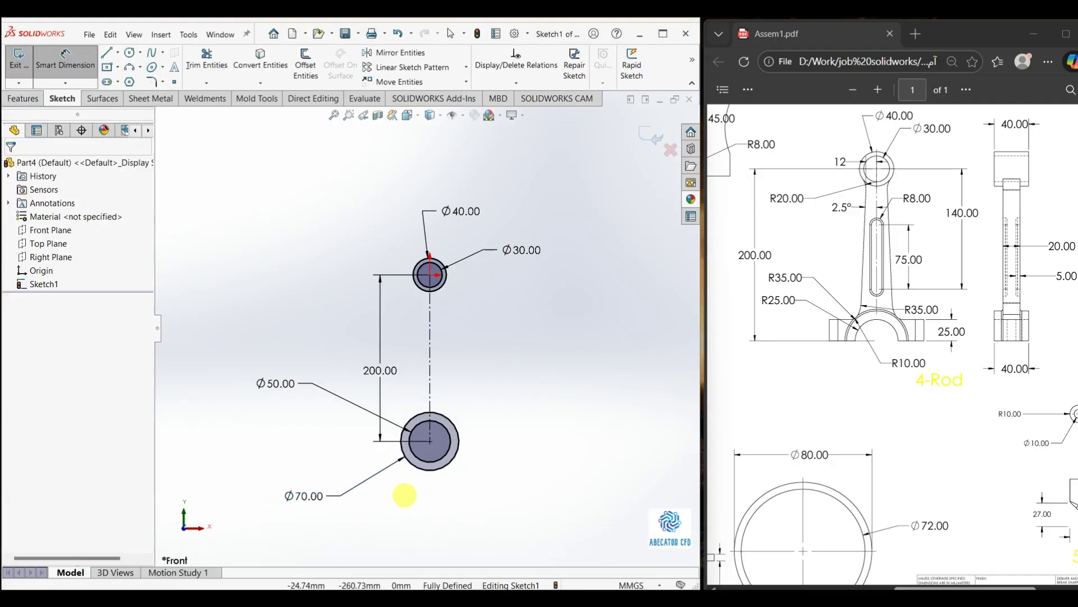
- Draw a horizontal 70 mm line across the full diameter of the lower outer circle
{"action": "scroll", "coordinate": [453, 450], "scroll_direction": "down", "scroll_amount": 2}
{"action": "scroll", "coordinate": [453, 450], "scroll_direction": "down", "scroll_amount": 1}
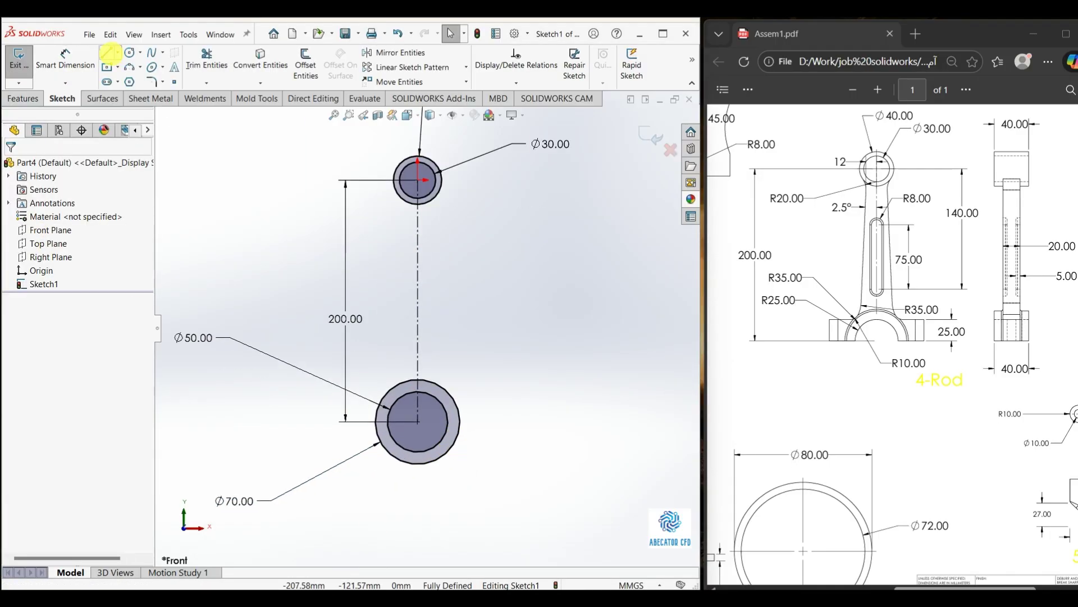
{"action": "left_click", "coordinate": [110, 52]}
{"action": "scroll", "coordinate": [424, 458], "scroll_direction": "down", "scroll_amount": 2}
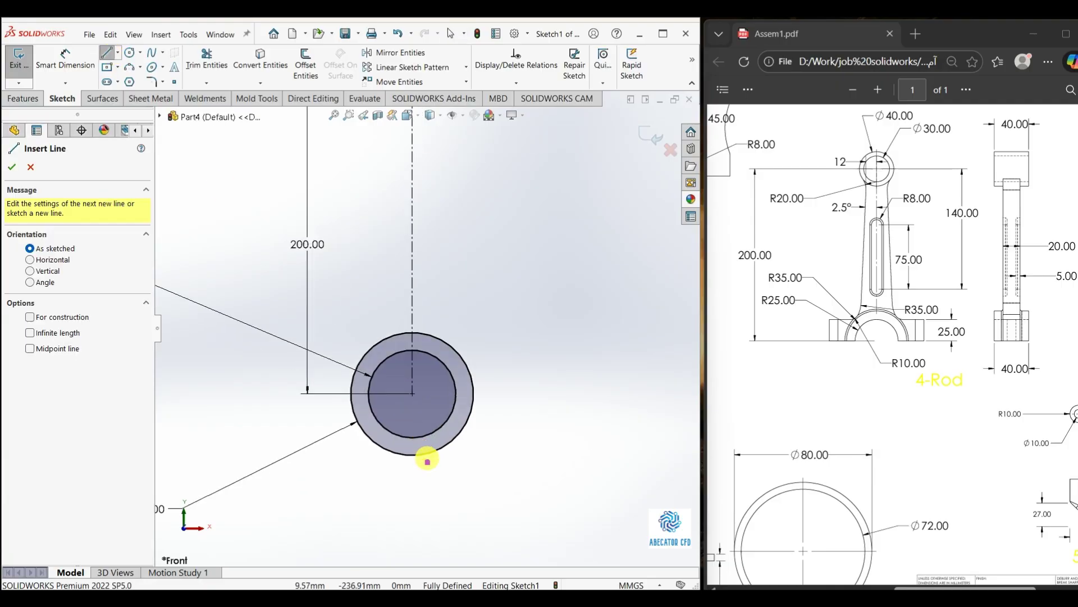
{"action": "left_click", "coordinate": [352, 394]}
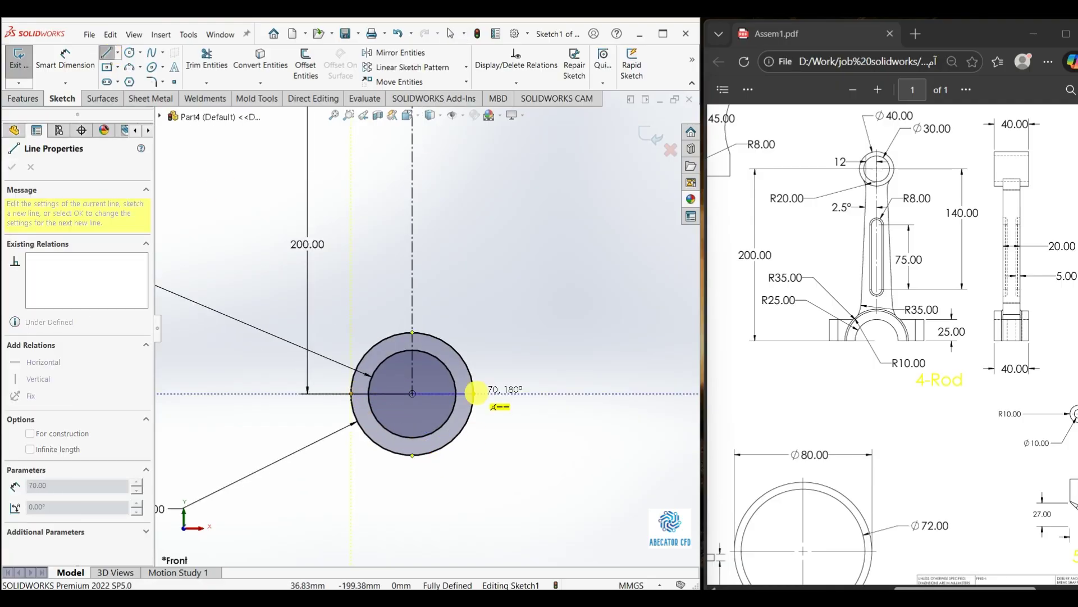
{"action": "left_click", "coordinate": [474, 394]}
{"action": "key", "text": "Escape"}
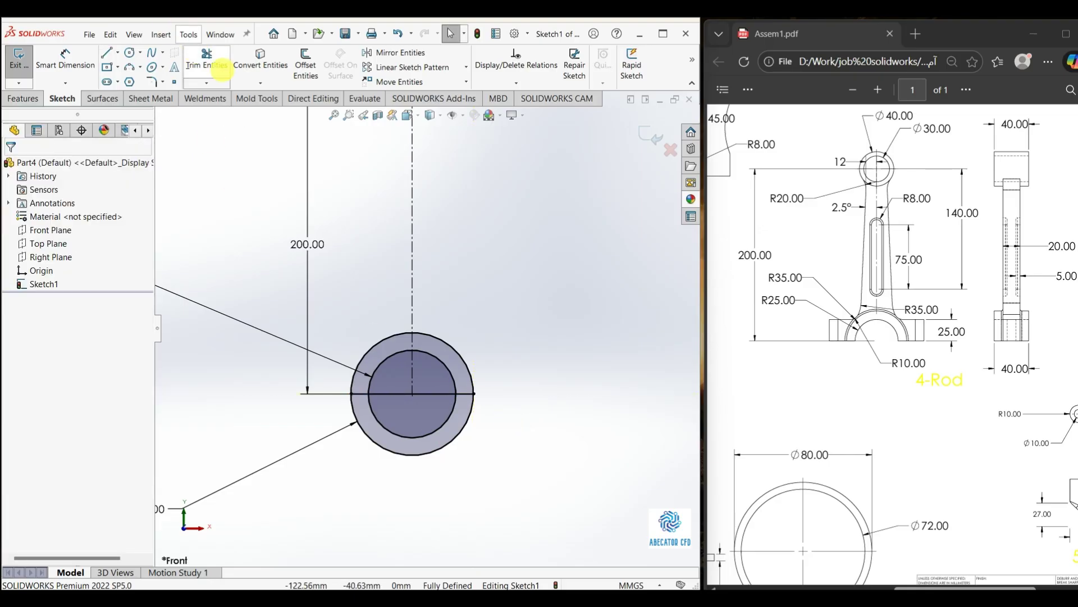
- Trim the lower halves of both bottom circles and the line portion inside the inner circle, leaving a half ring
{"action": "left_click", "coordinate": [207, 61]}
{"action": "scroll", "coordinate": [440, 450], "scroll_direction": "down", "scroll_amount": 2}
{"action": "left_click", "coordinate": [423, 449]}
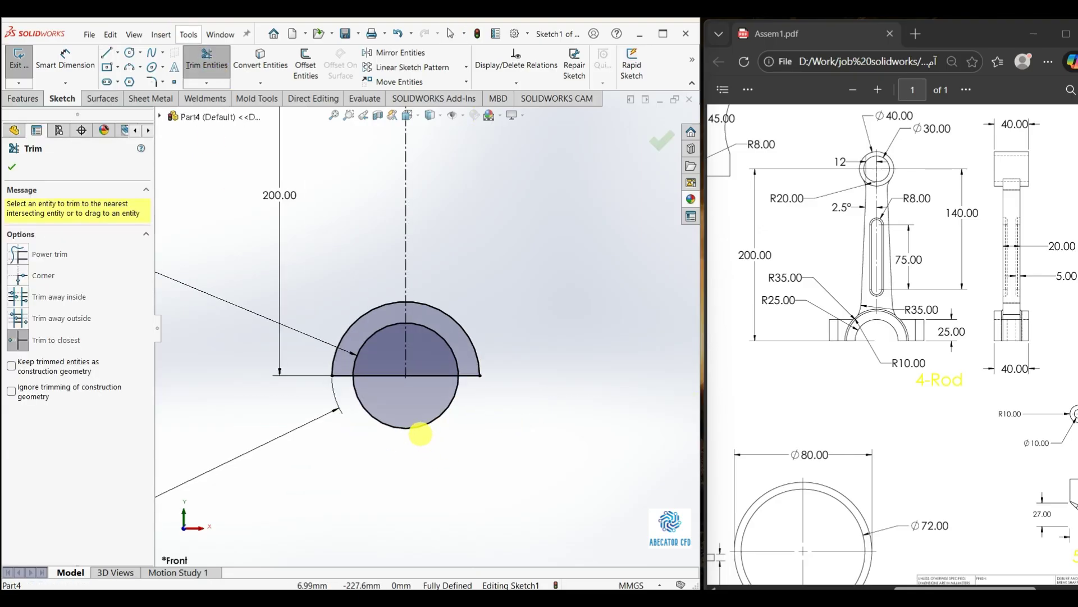
{"action": "left_click", "coordinate": [418, 427]}
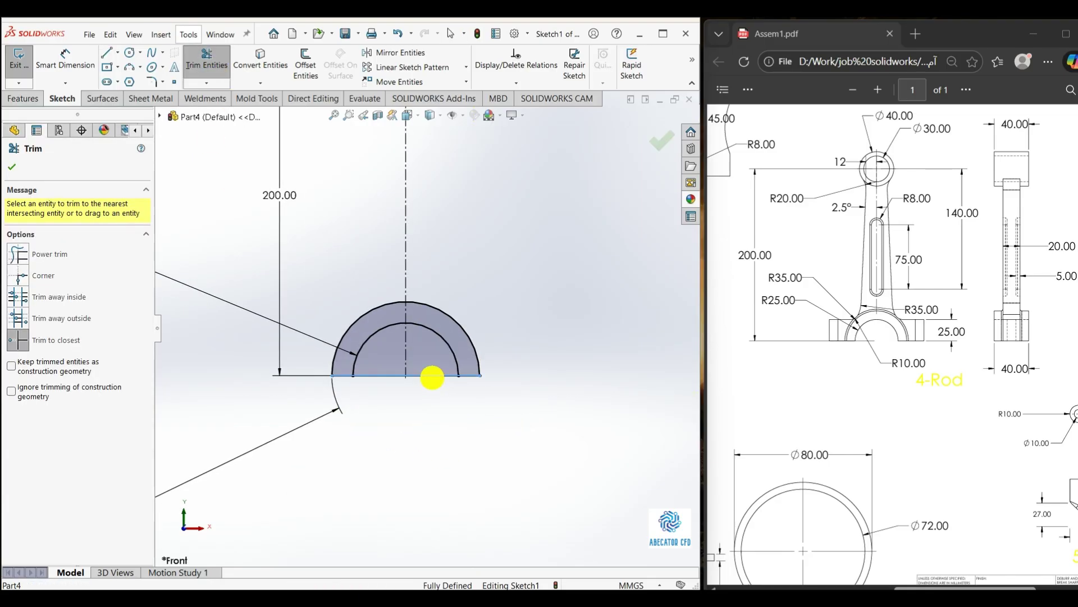
{"action": "left_click", "coordinate": [432, 377]}
{"action": "left_click", "coordinate": [393, 373]}
{"action": "scroll", "coordinate": [414, 397], "scroll_direction": "up", "scroll_amount": 4}
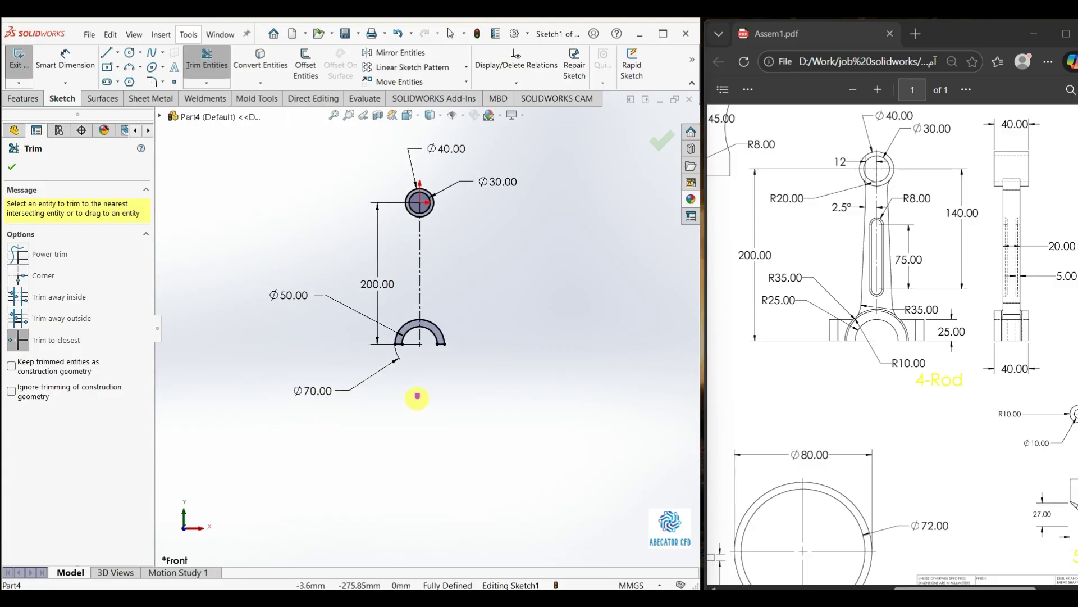
{"action": "scroll", "coordinate": [436, 320], "scroll_direction": "down", "scroll_amount": 2}
{"action": "key", "text": "Escape"}
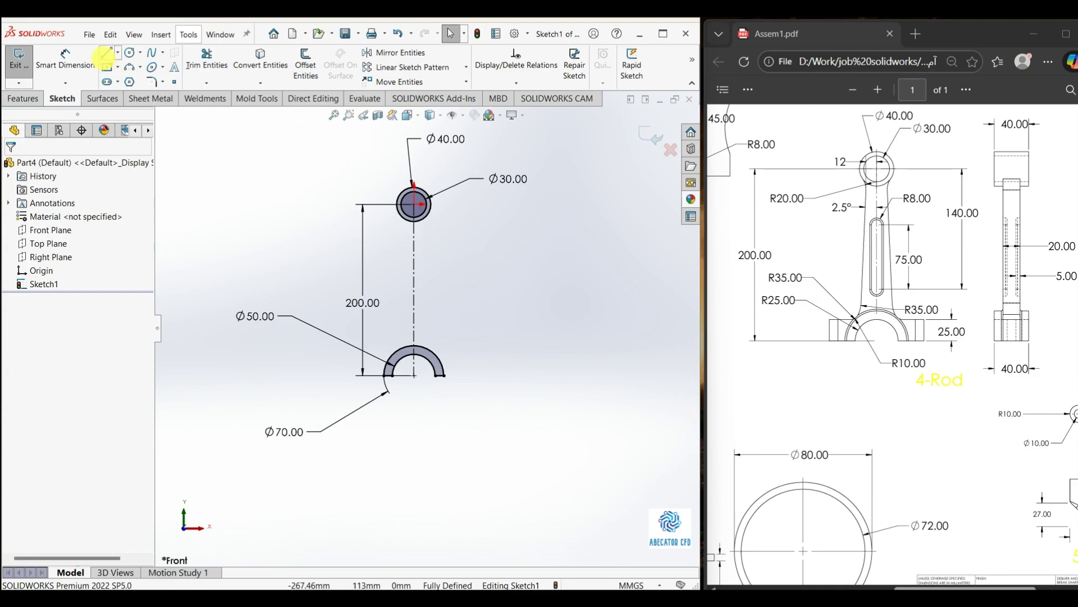
- Draw a slanted line about 152 mm long from the upper outer circle's lower left down to the half ring's outer arc
{"action": "left_click", "coordinate": [105, 54]}
{"action": "scroll", "coordinate": [417, 225], "scroll_direction": "down", "scroll_amount": 3}
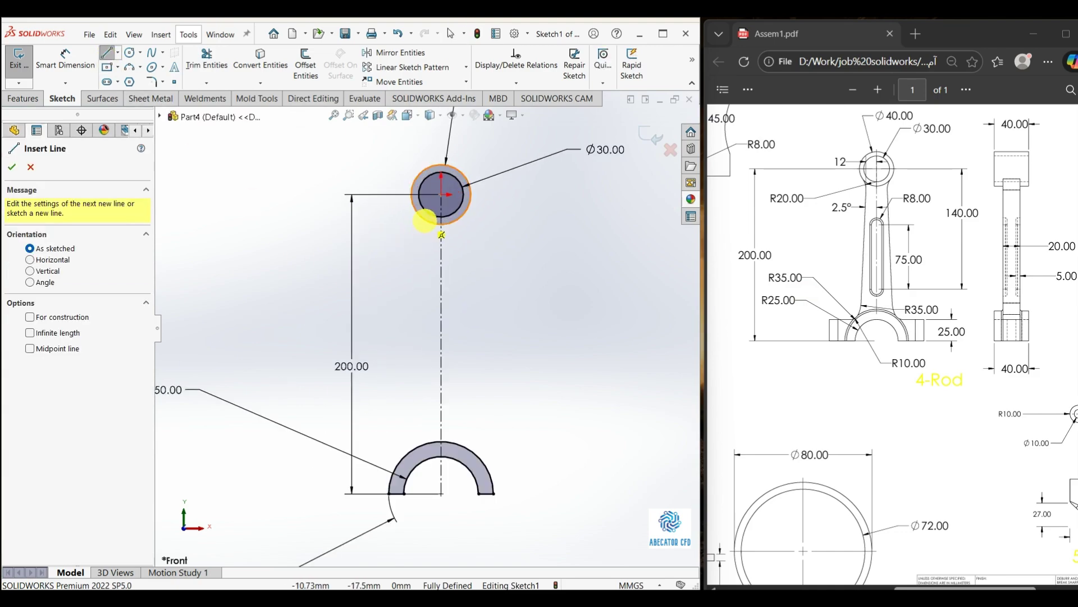
{"action": "left_click", "coordinate": [412, 194]}
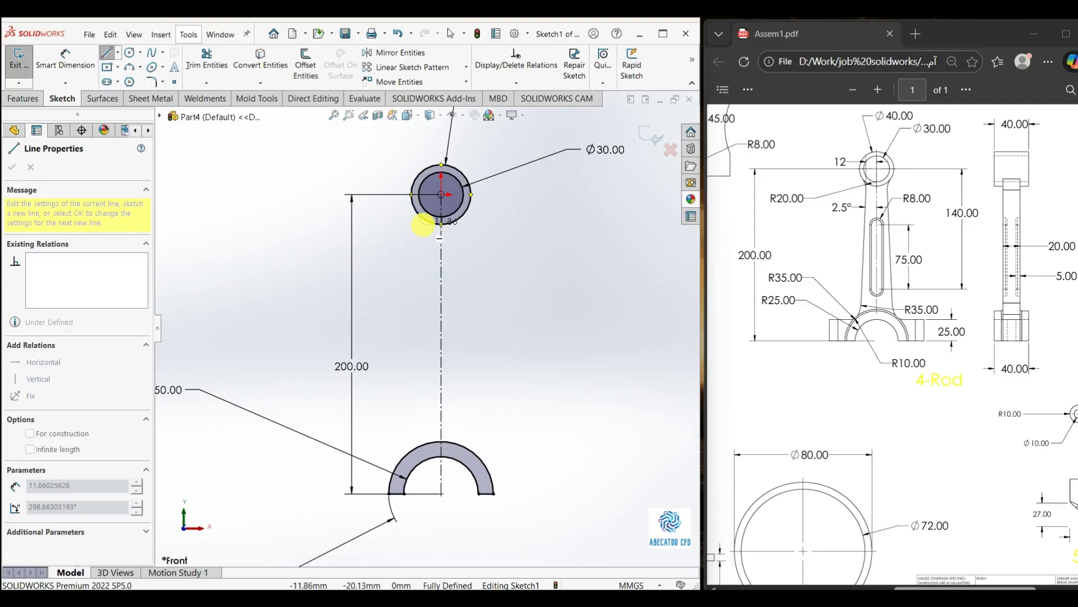
{"action": "left_click", "coordinate": [424, 224]}
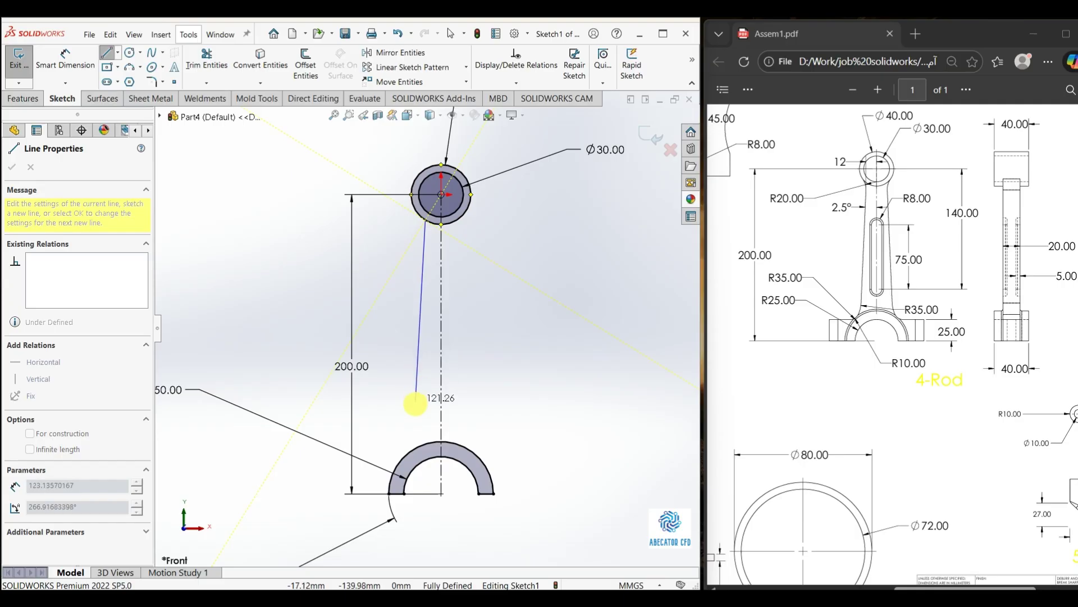
{"action": "left_click", "coordinate": [416, 447]}
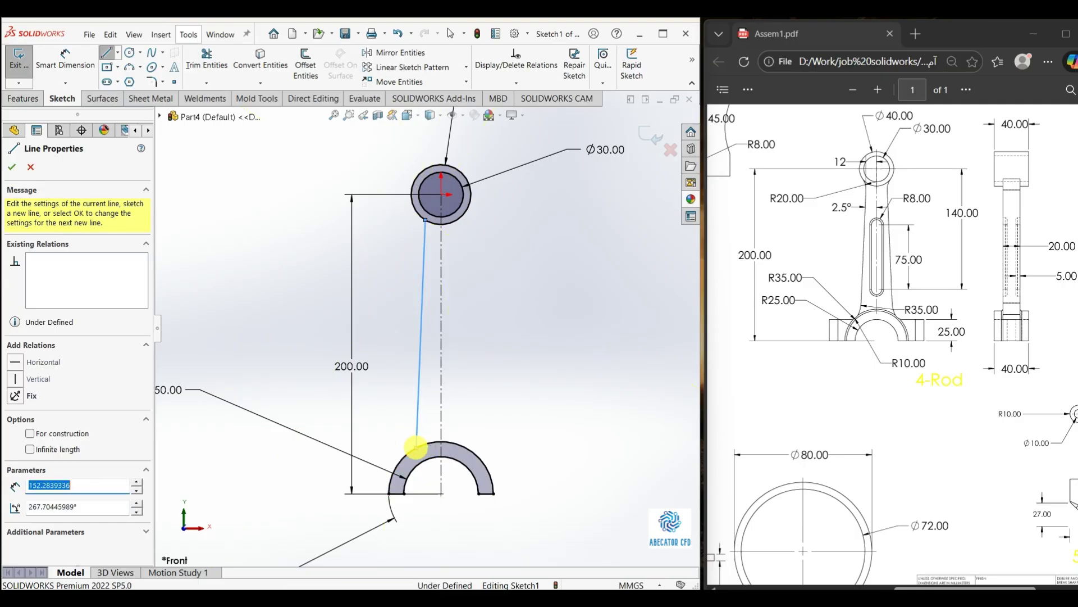
{"action": "key", "text": "Escape"}
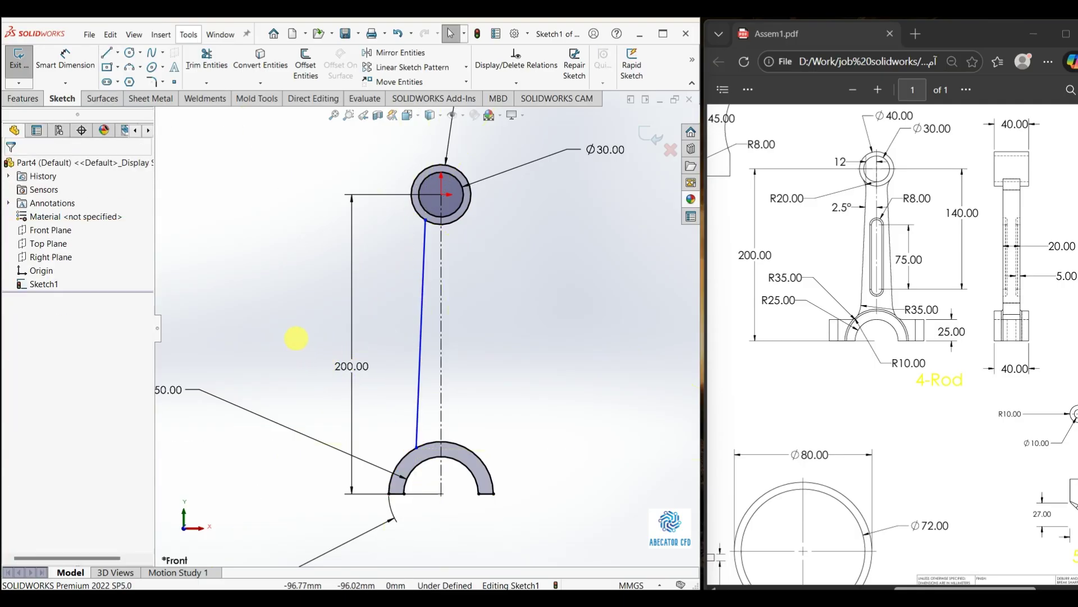
- Dimension the angle between the slanted line and the vertical centreline to 2.5°
{"action": "left_click", "coordinate": [65, 59]}
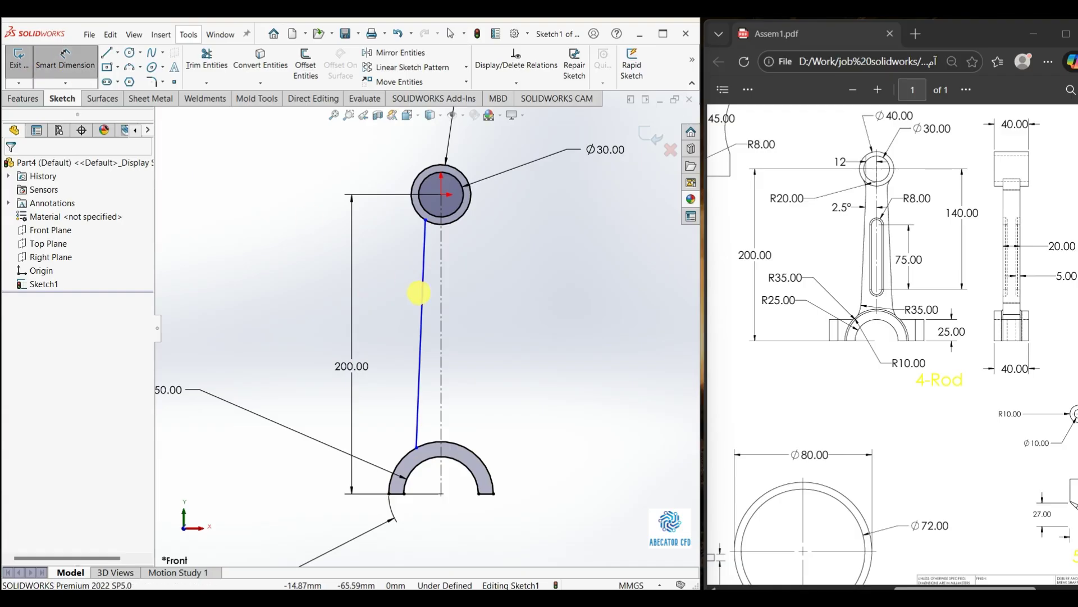
{"action": "left_click", "coordinate": [422, 292]}
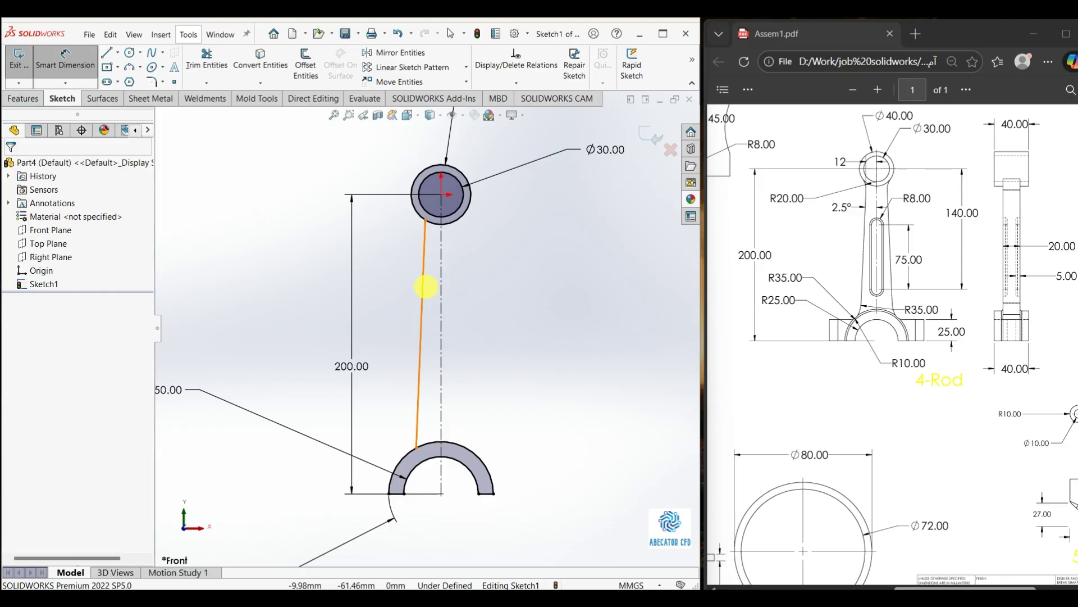
{"action": "left_click", "coordinate": [425, 287]}
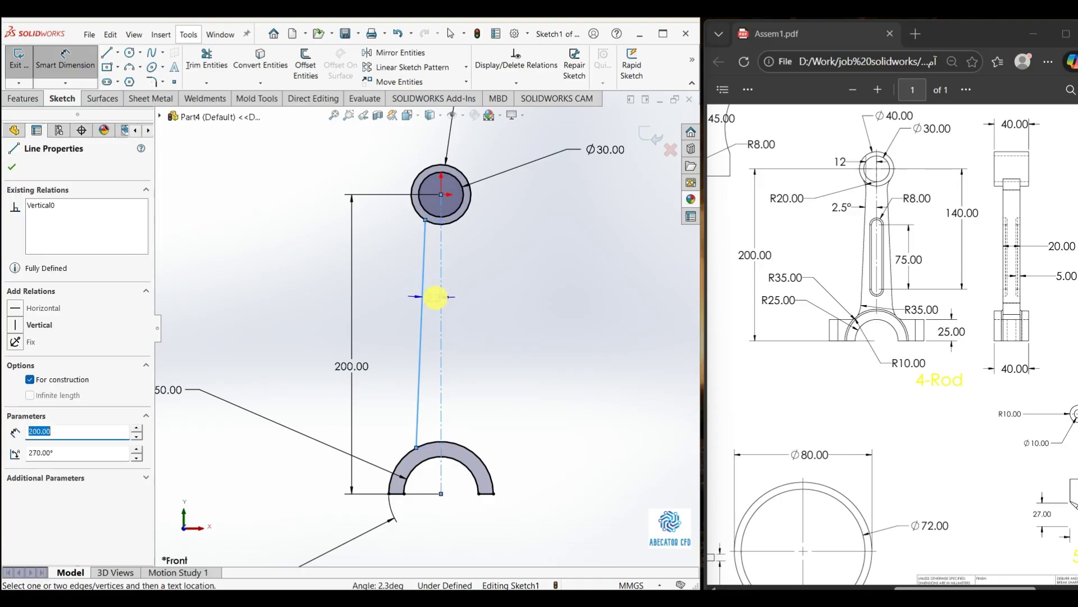
{"action": "left_click", "coordinate": [437, 311]}
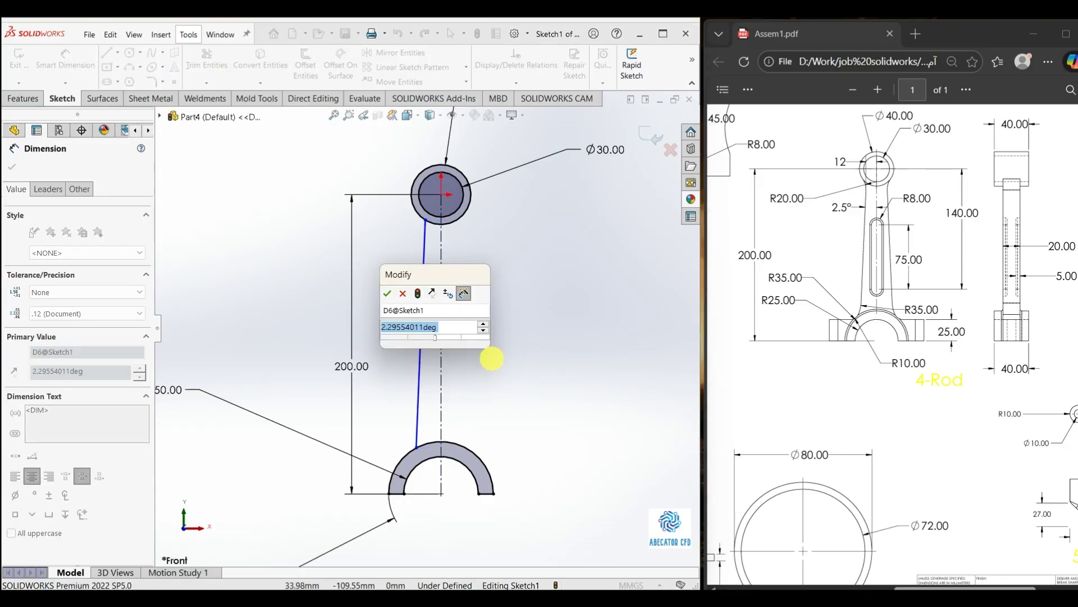
{"action": "type", "text": "2.5"}
{"action": "key", "text": "Return"}
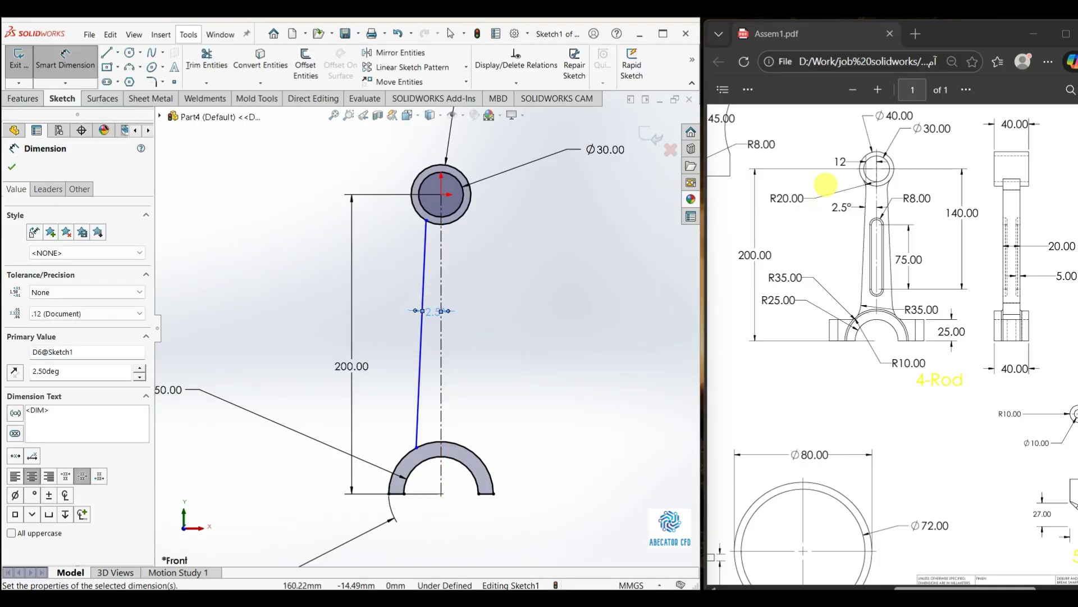
{"action": "scroll", "coordinate": [441, 228], "scroll_direction": "down", "scroll_amount": 2}
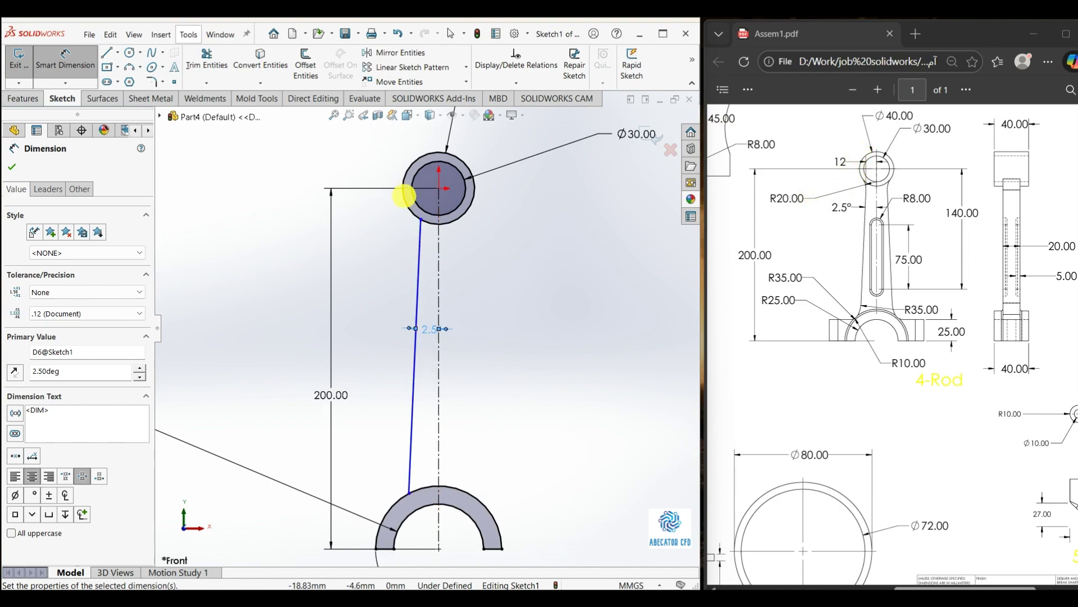
- Dimension the horizontal distance from the slanted line's upper endpoint to the vertical centreline to 12 mm
{"action": "scroll", "coordinate": [422, 230], "scroll_direction": "down", "scroll_amount": 3}
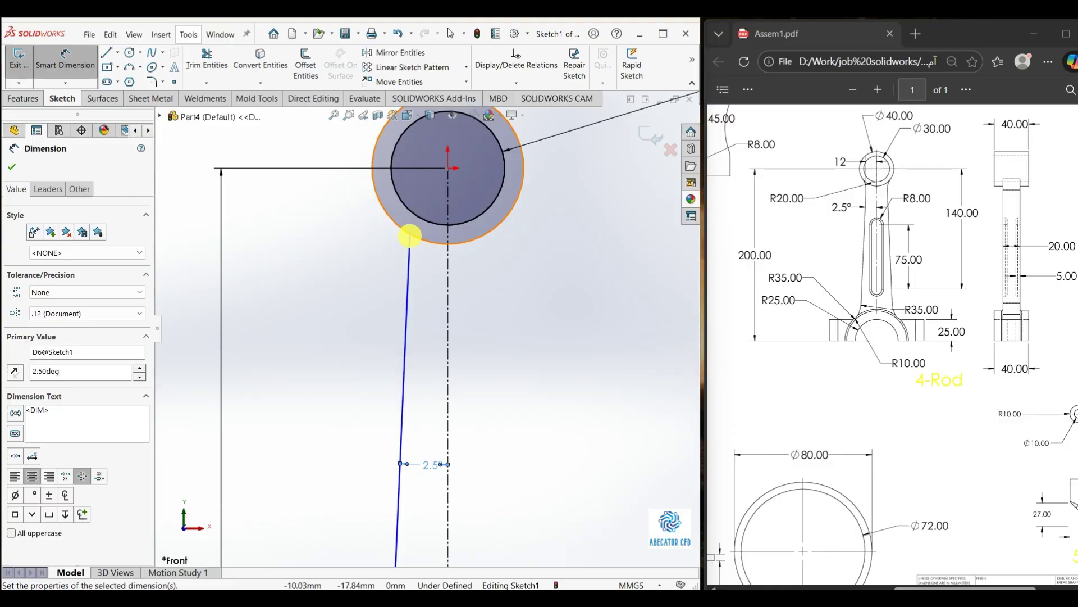
{"action": "left_click", "coordinate": [412, 231]}
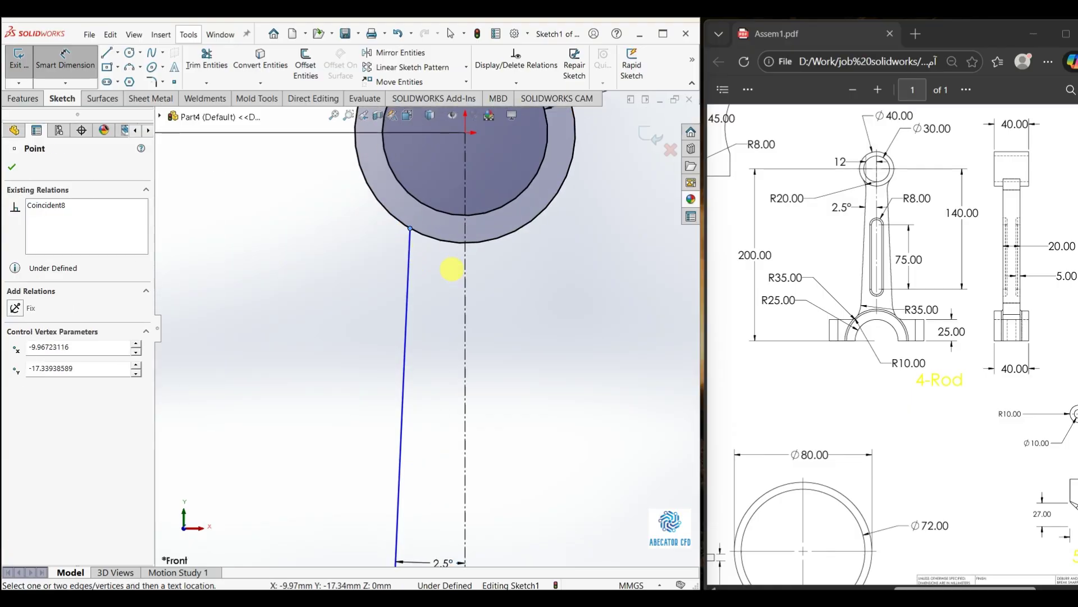
{"action": "left_click", "coordinate": [465, 273]}
{"action": "scroll", "coordinate": [460, 270], "scroll_direction": "up", "scroll_amount": 7}
{"action": "left_click", "coordinate": [366, 213]}
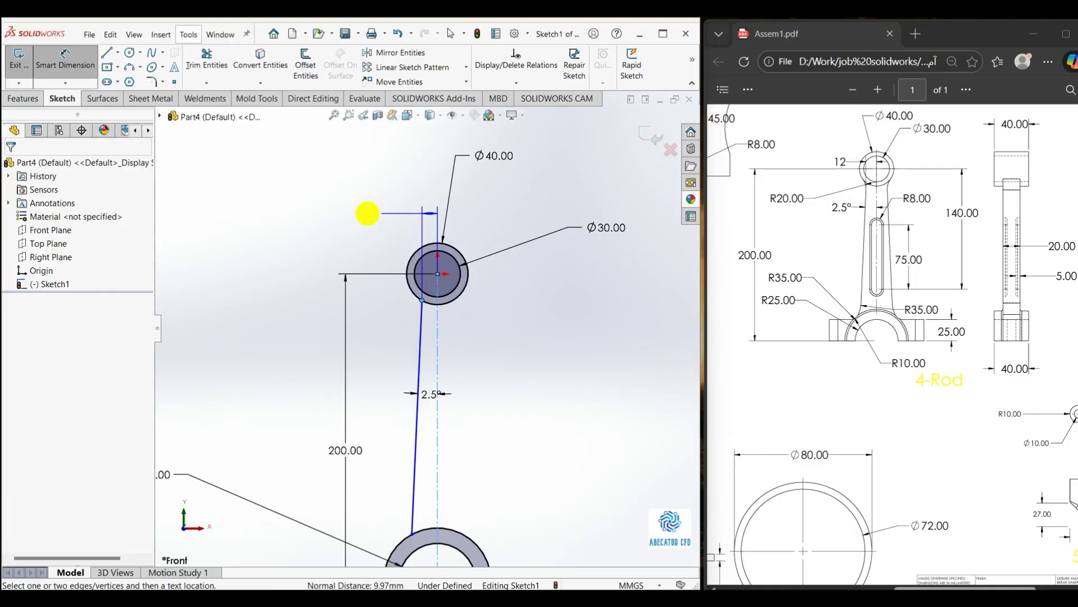
{"action": "type", "text": "12"}
{"action": "key", "text": "Return"}
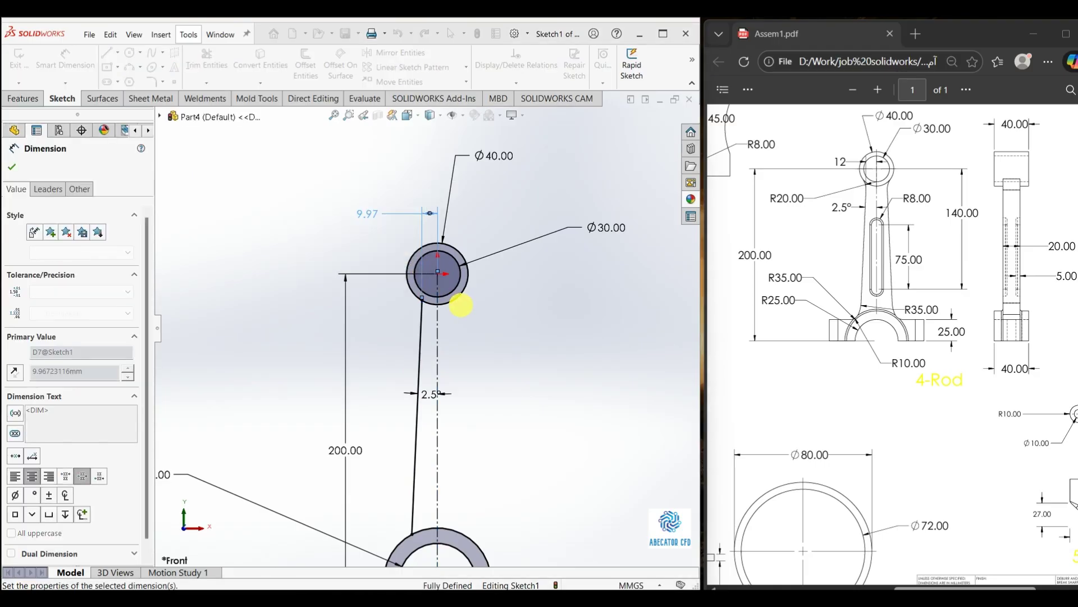
{"action": "scroll", "coordinate": [422, 378], "scroll_direction": "up", "scroll_amount": 3}
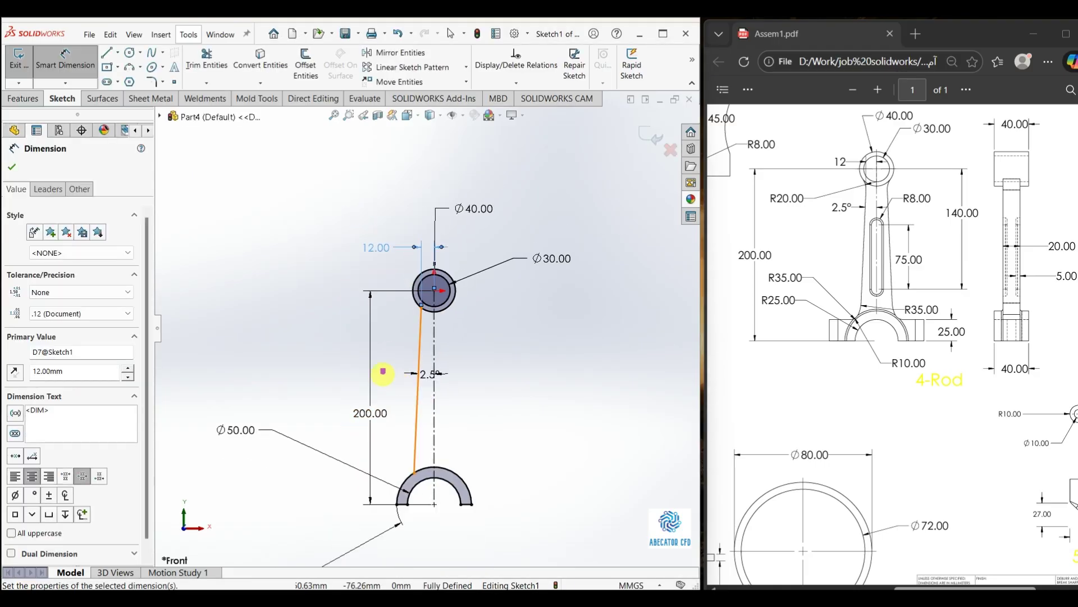
{"action": "left_click", "coordinate": [12, 167]}
- Mirror the slanted line about the vertical centreline to form the other side of the rod's shank
{"action": "scroll", "coordinate": [320, 306], "scroll_direction": "up", "scroll_amount": 3}
{"action": "scroll", "coordinate": [511, 349], "scroll_direction": "down", "scroll_amount": 3}
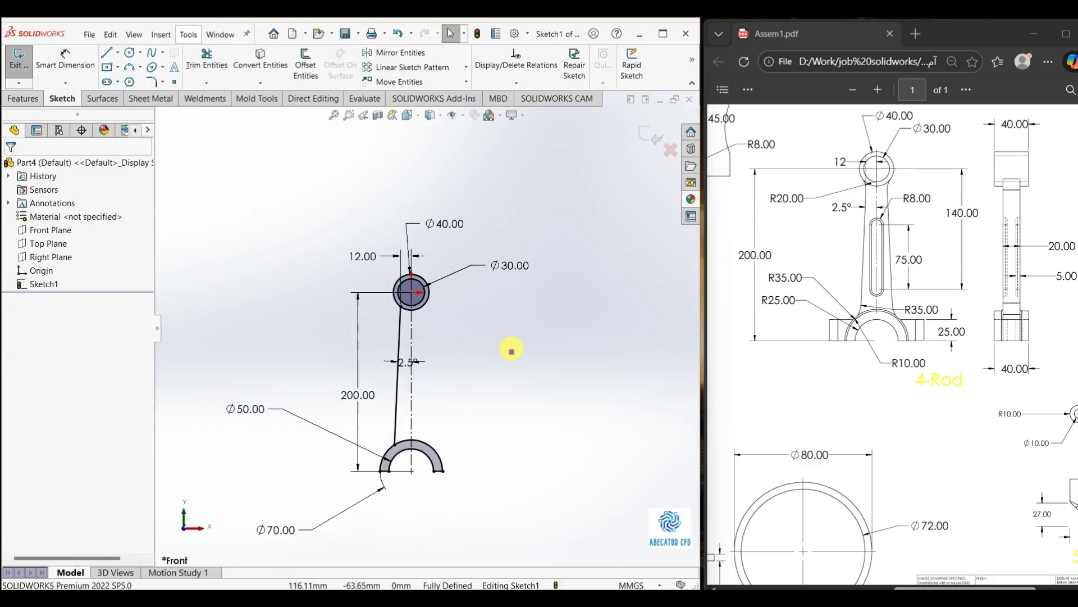
{"action": "scroll", "coordinate": [374, 388], "scroll_direction": "down", "scroll_amount": 2}
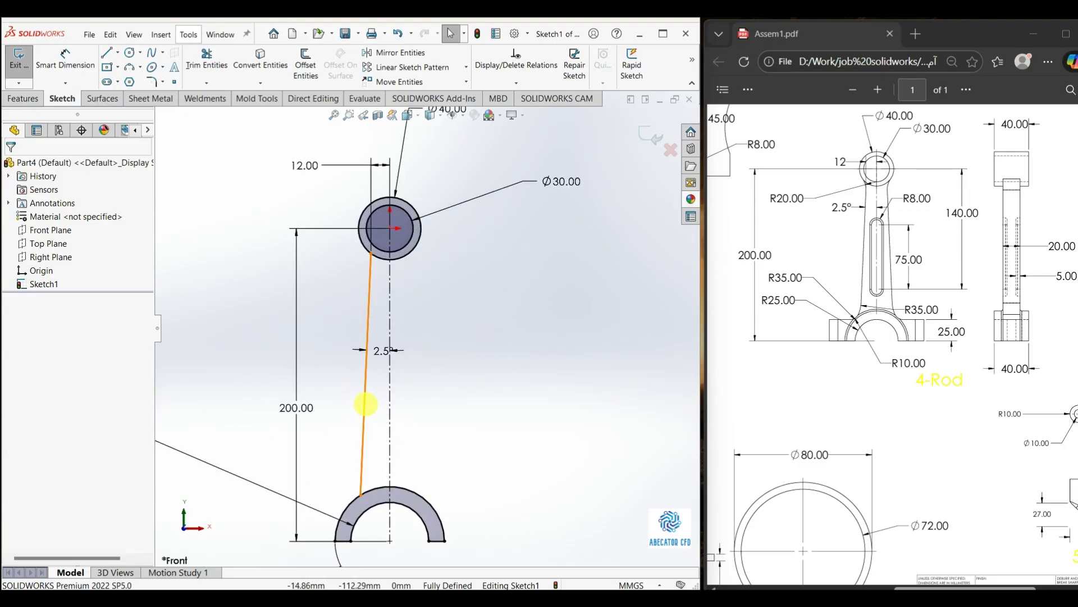
{"action": "left_click", "coordinate": [391, 403]}
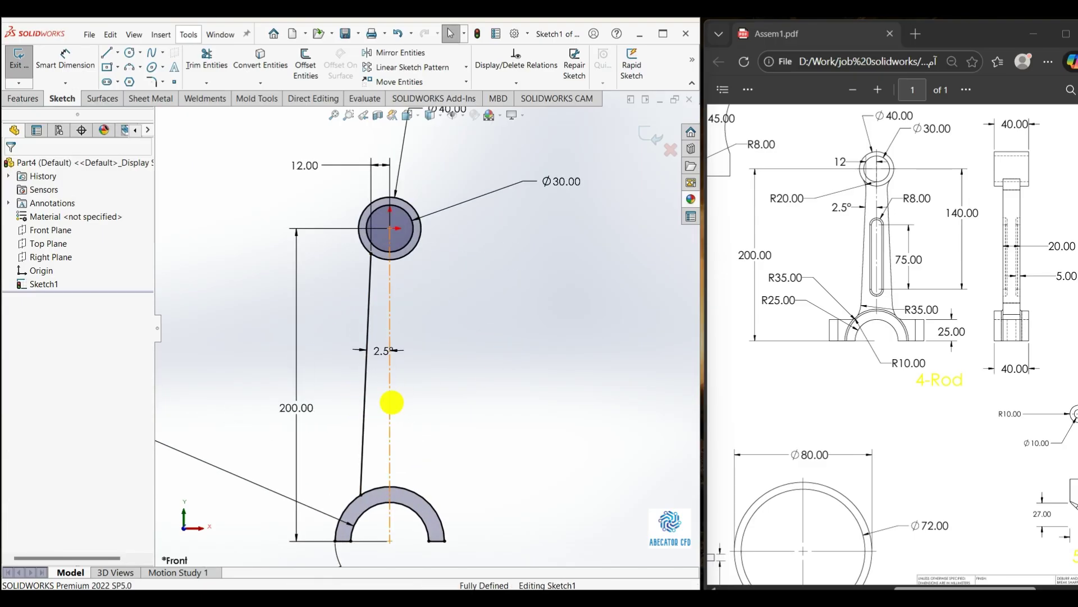
{"action": "left_click", "coordinate": [473, 433]}
{"action": "left_click", "coordinate": [413, 52]}
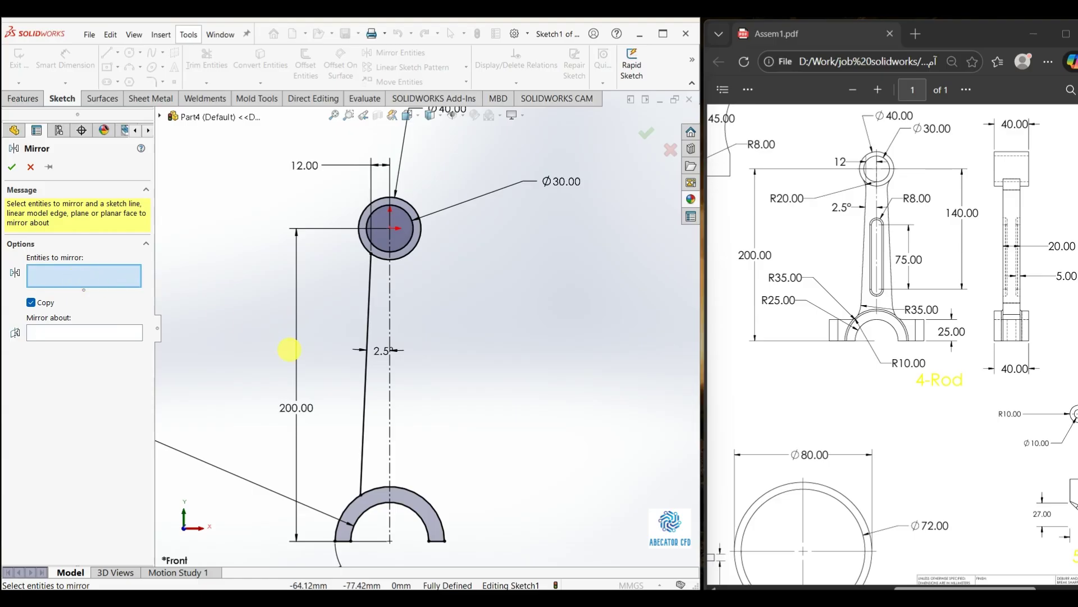
{"action": "left_click", "coordinate": [367, 386]}
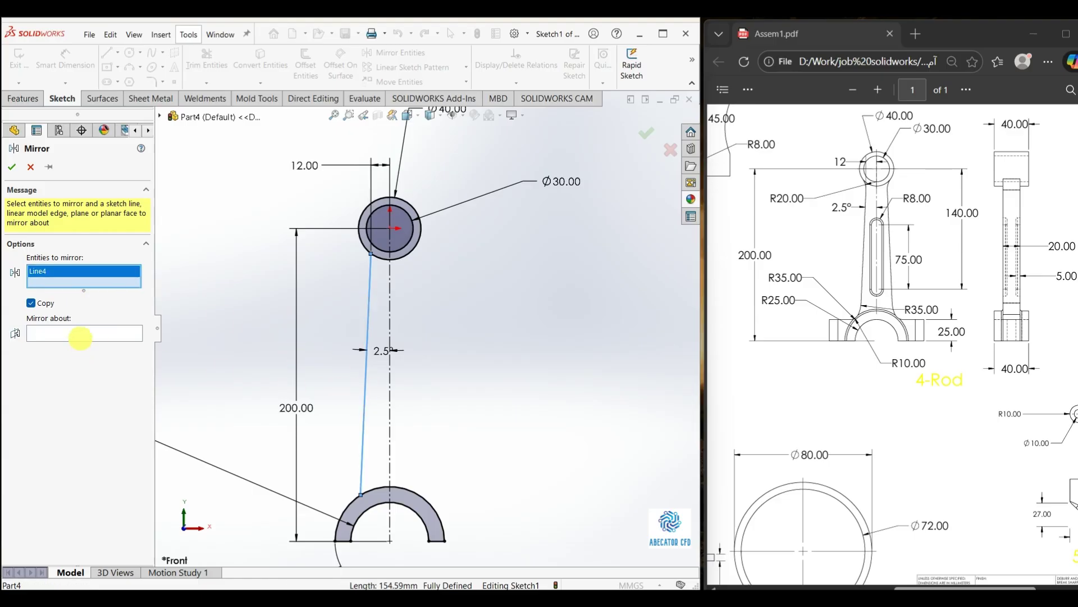
{"action": "left_click", "coordinate": [82, 334]}
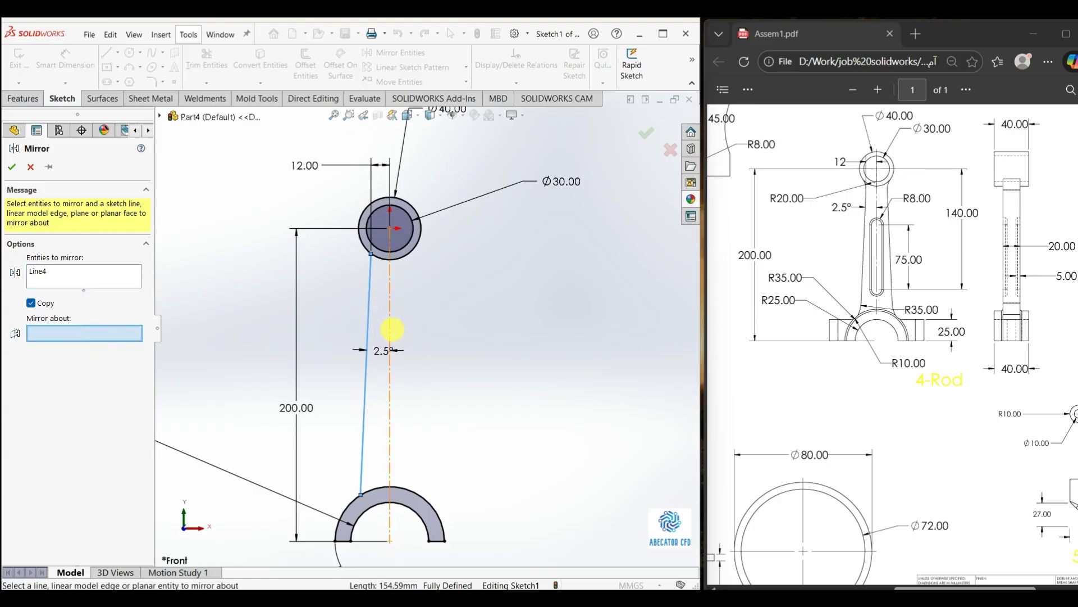
{"action": "left_click", "coordinate": [390, 329]}
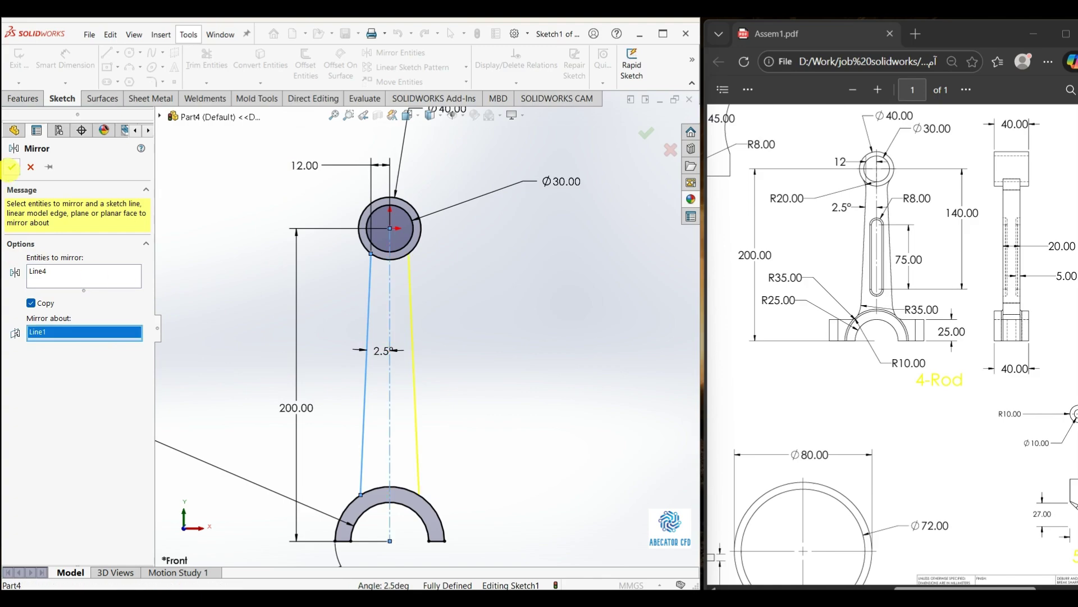
{"action": "left_click", "coordinate": [12, 167]}
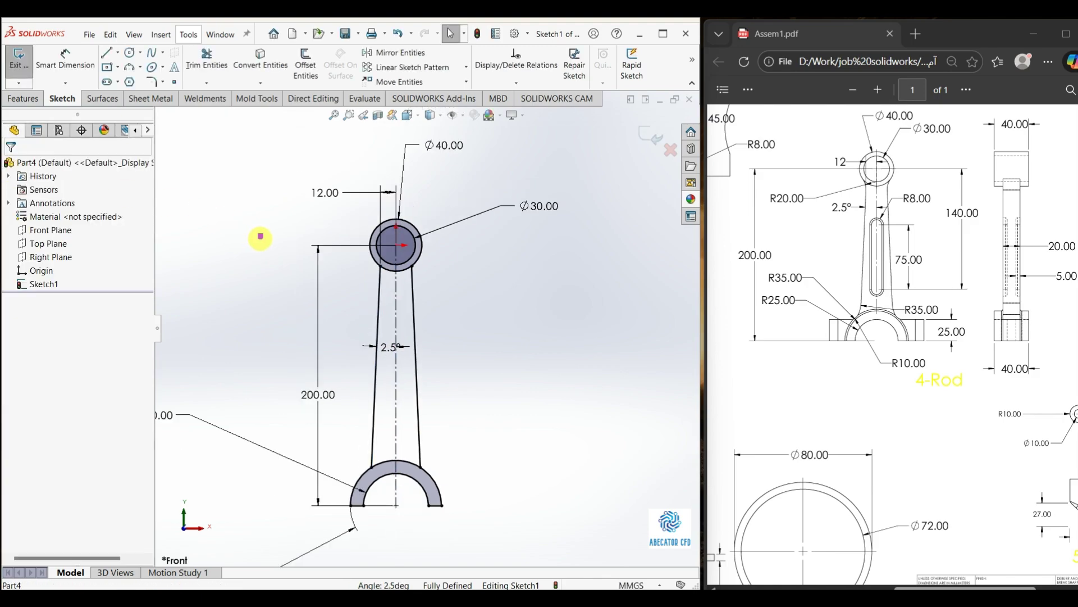
- Start a Mid Plane boss extrusion using the upper ring and both portions of the lower half ring as contours
{"action": "key", "text": "f"}
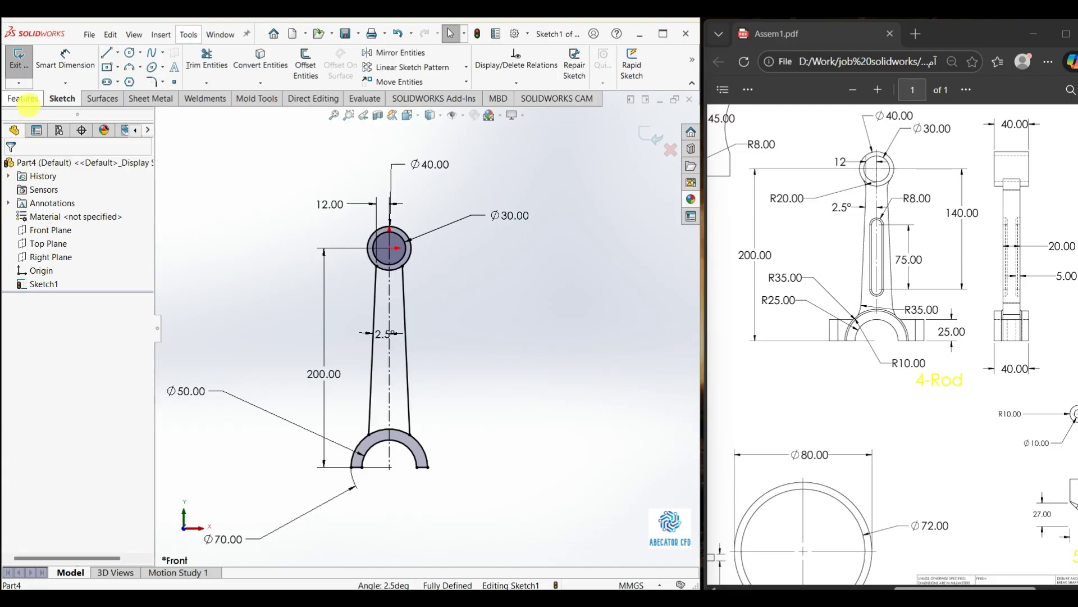
{"action": "left_click", "coordinate": [25, 95]}
{"action": "left_click", "coordinate": [25, 66]}
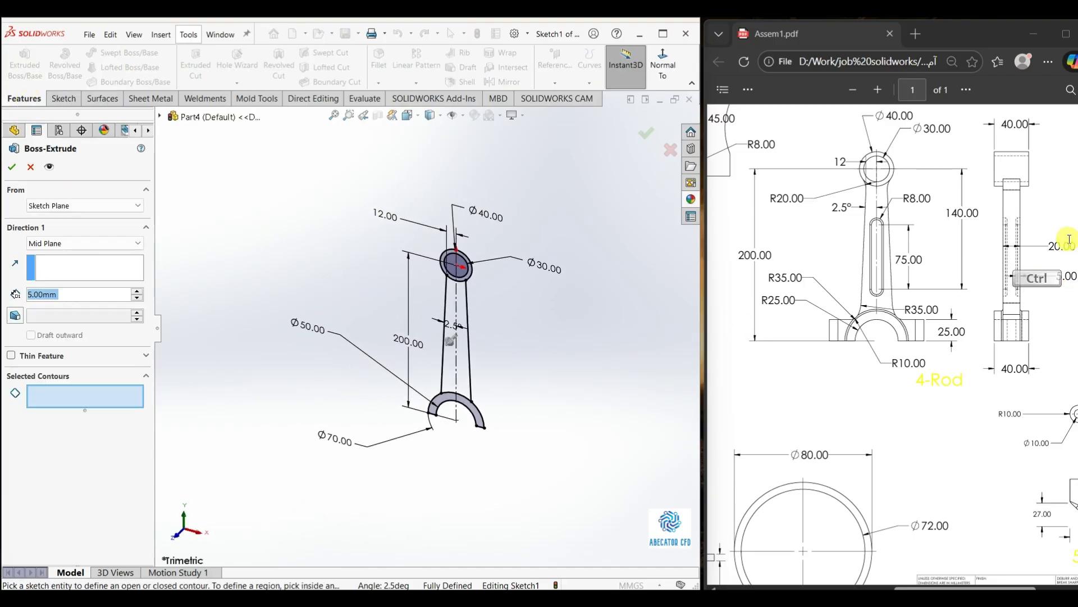
{"action": "scroll", "coordinate": [1066, 238], "scroll_direction": "up", "scroll_amount": 2, "text": "ctrl"}
{"action": "scroll", "coordinate": [1066, 239], "scroll_direction": "down", "scroll_amount": 3, "text": "ctrl"}
{"action": "scroll", "coordinate": [1062, 248], "scroll_direction": "up", "scroll_amount": 2, "text": "ctrl"}
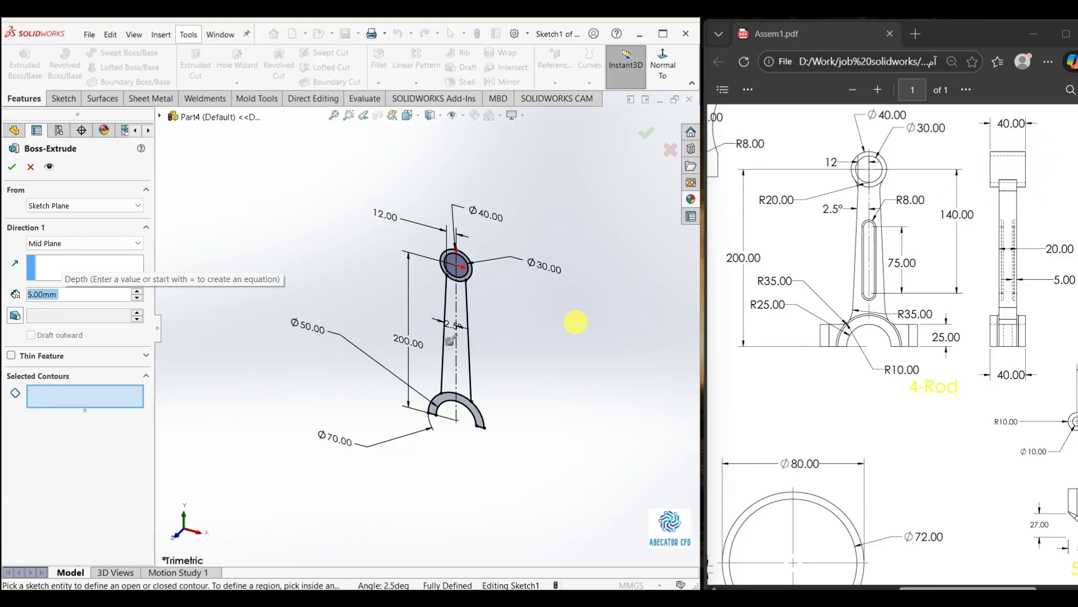
{"action": "scroll", "coordinate": [517, 278], "scroll_direction": "down", "scroll_amount": 2}
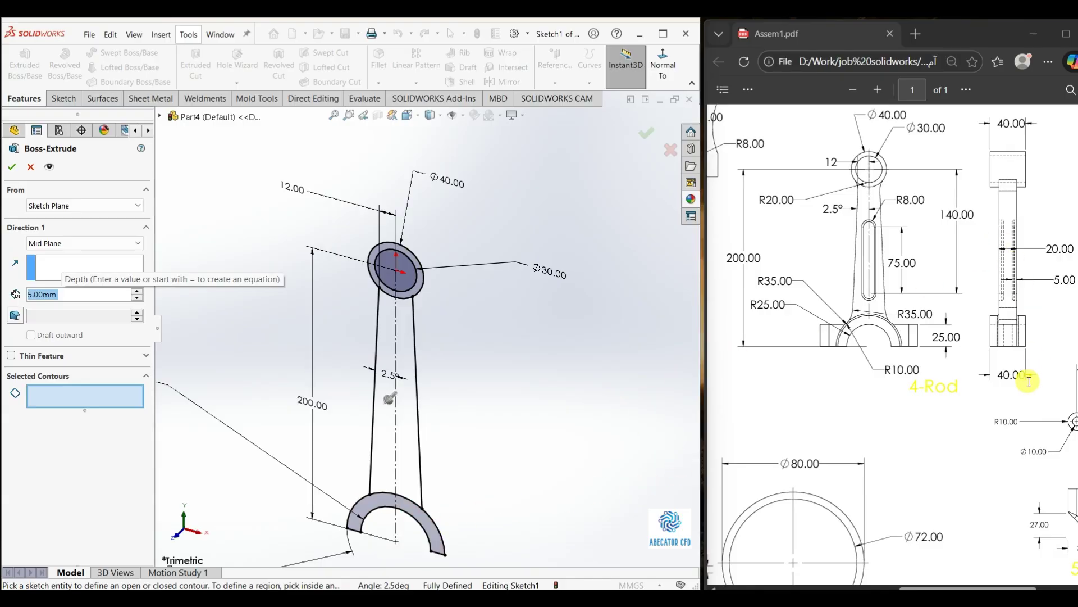
{"action": "scroll", "coordinate": [321, 369], "scroll_direction": "up", "scroll_amount": 1}
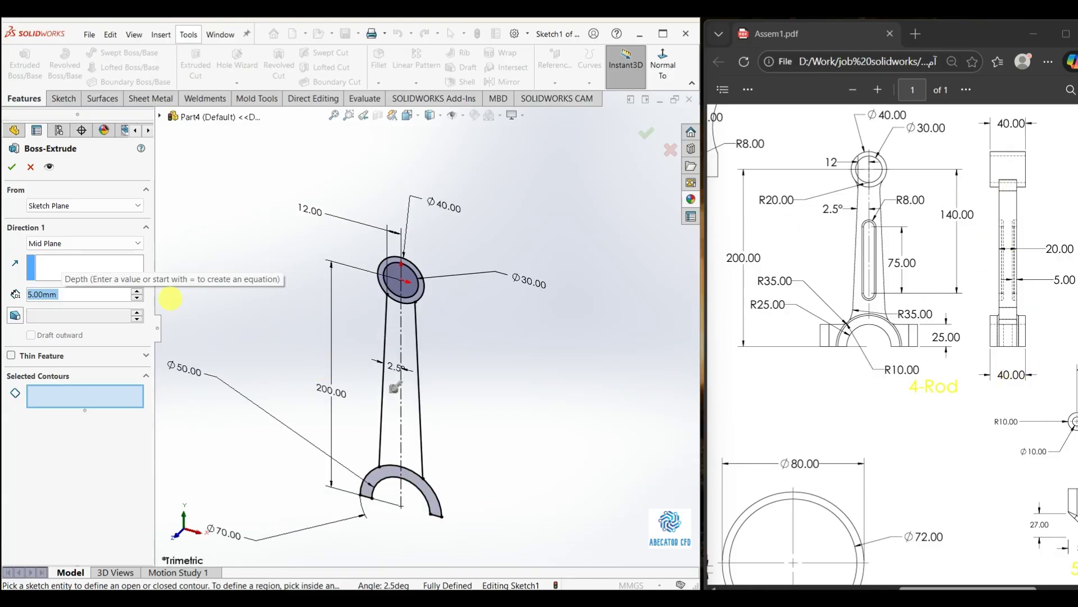
{"action": "left_click", "coordinate": [83, 244]}
{"action": "left_click", "coordinate": [82, 246]}
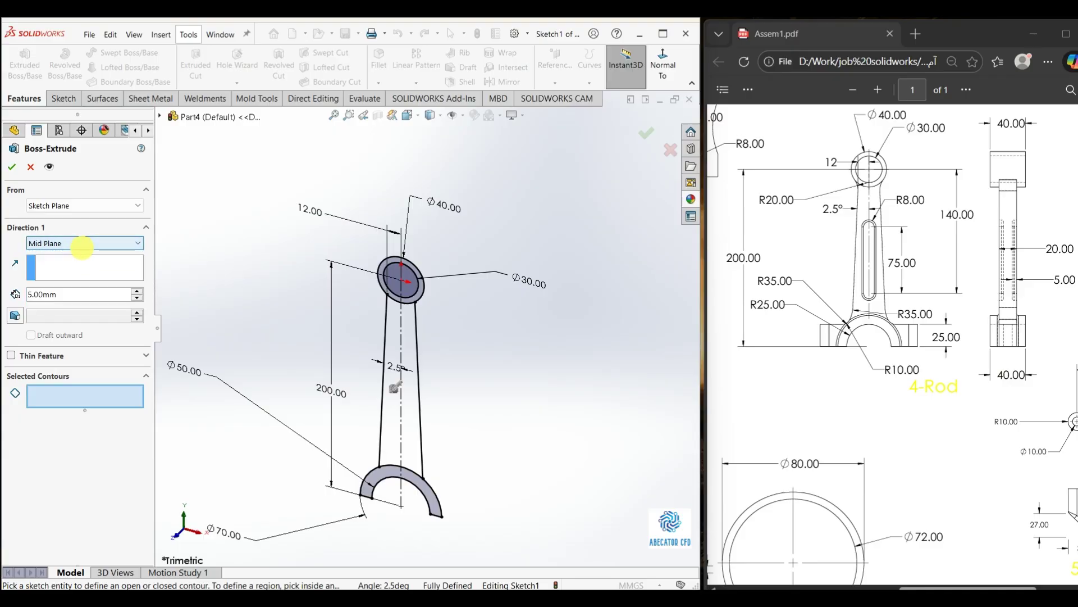
{"action": "scroll", "coordinate": [419, 298], "scroll_direction": "down", "scroll_amount": 1}
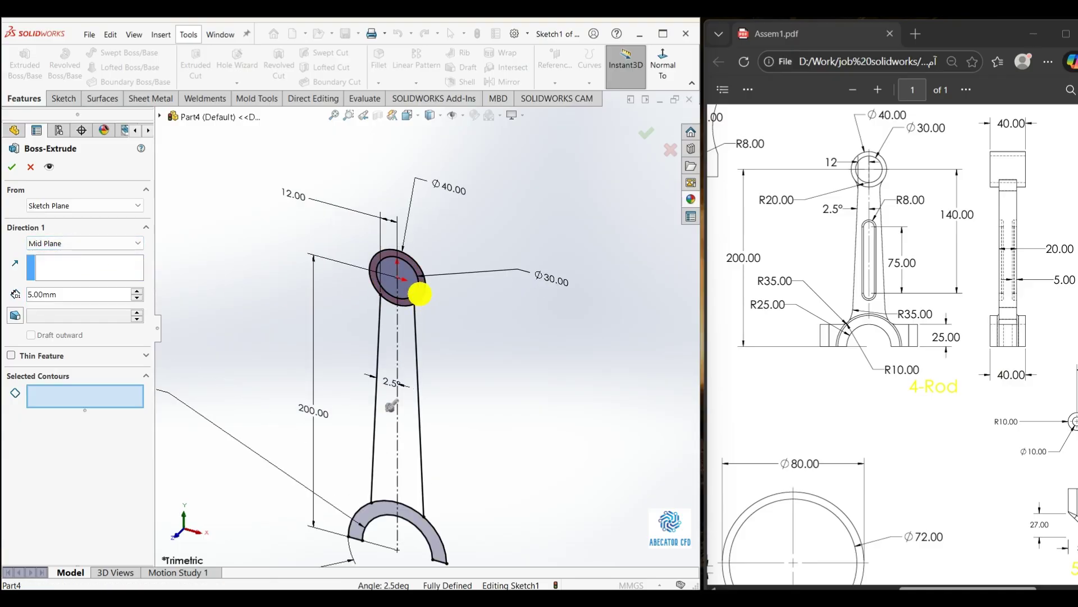
{"action": "left_click", "coordinate": [419, 296]}
{"action": "left_click", "coordinate": [434, 542]}
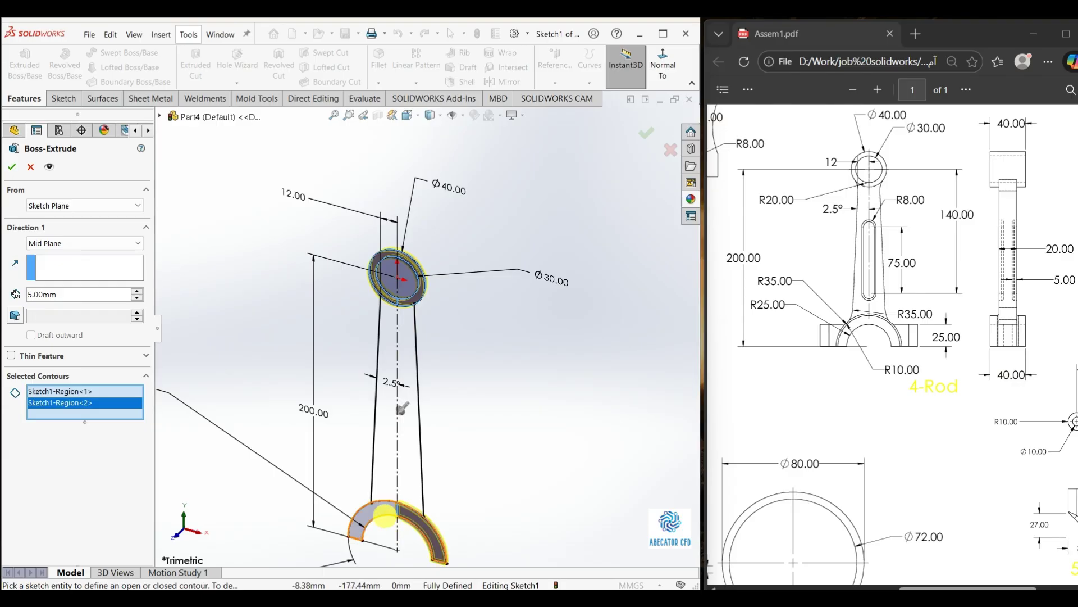
{"action": "left_click", "coordinate": [380, 508]}
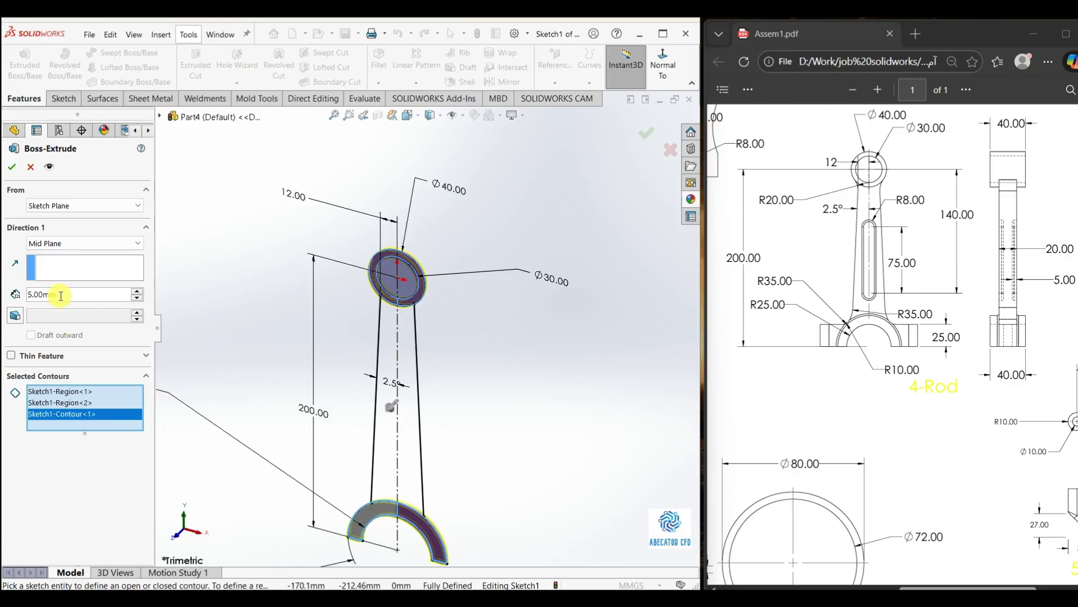
- Set the ring extrusion's depth to 40 mm and finish the feature
{"action": "type", "text": "4"}
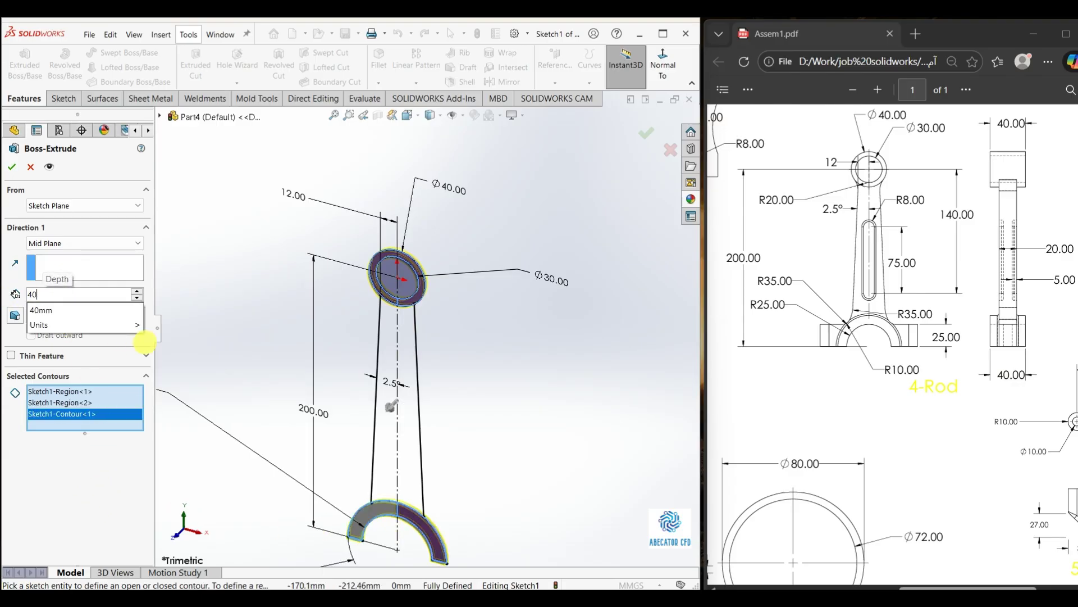
{"action": "type", "text": "0"}
{"action": "key", "text": "Return"}
{"action": "left_click", "coordinate": [13, 167]}
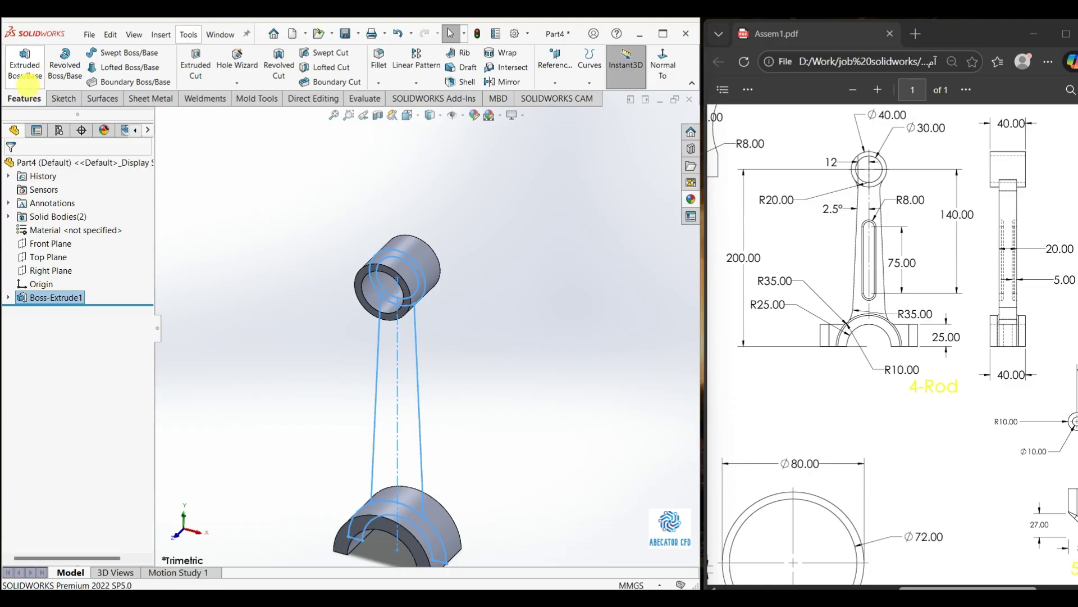
- Start another boss extrusion from the existing rod sketch, using both halves of the tapered shank as contours
{"action": "left_click", "coordinate": [25, 61]}
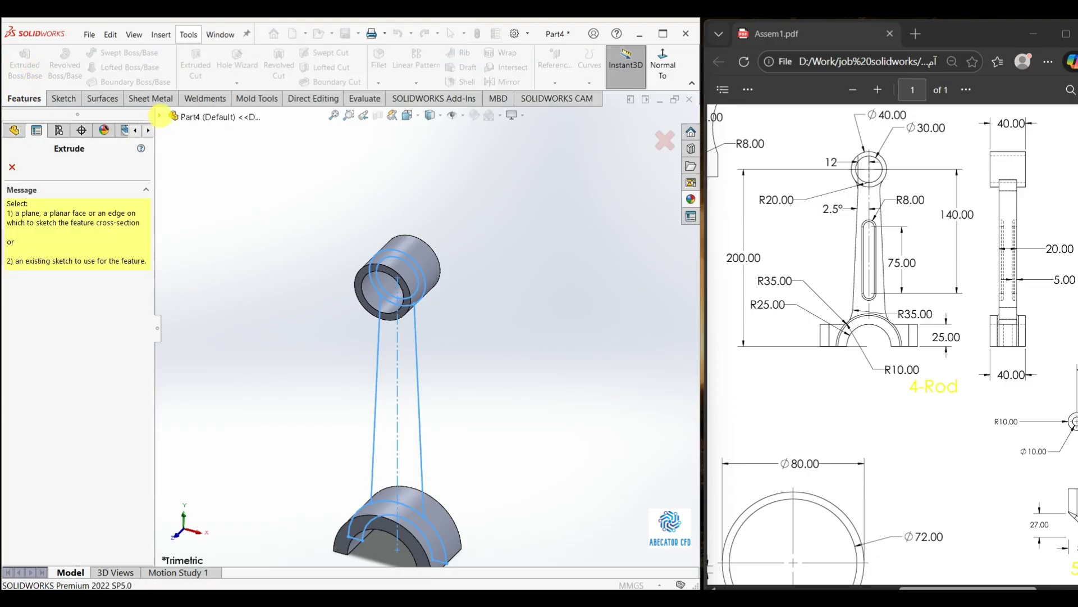
{"action": "left_click", "coordinate": [160, 116]}
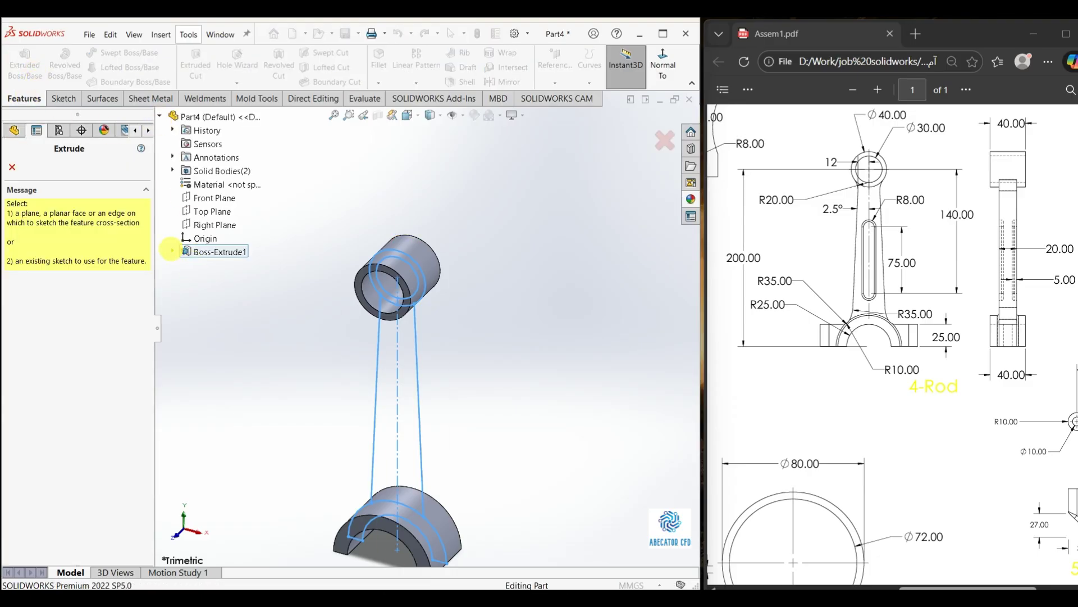
{"action": "left_click", "coordinate": [173, 251]}
{"action": "left_click", "coordinate": [218, 265]}
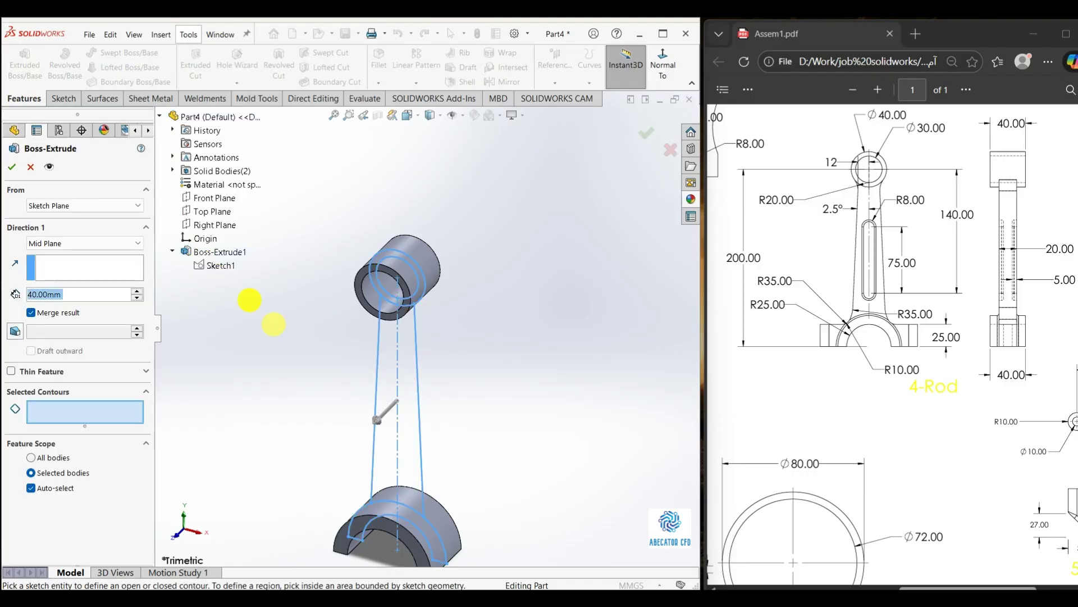
{"action": "scroll", "coordinate": [341, 423], "scroll_direction": "down", "scroll_amount": 2}
{"action": "left_click", "coordinate": [428, 430]}
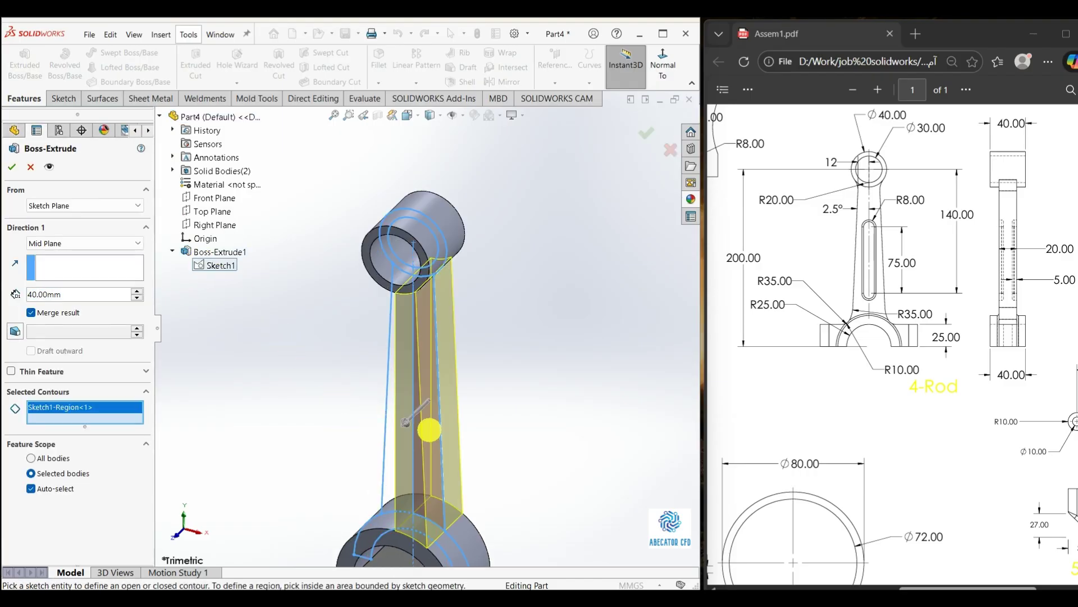
{"action": "left_click", "coordinate": [389, 440]}
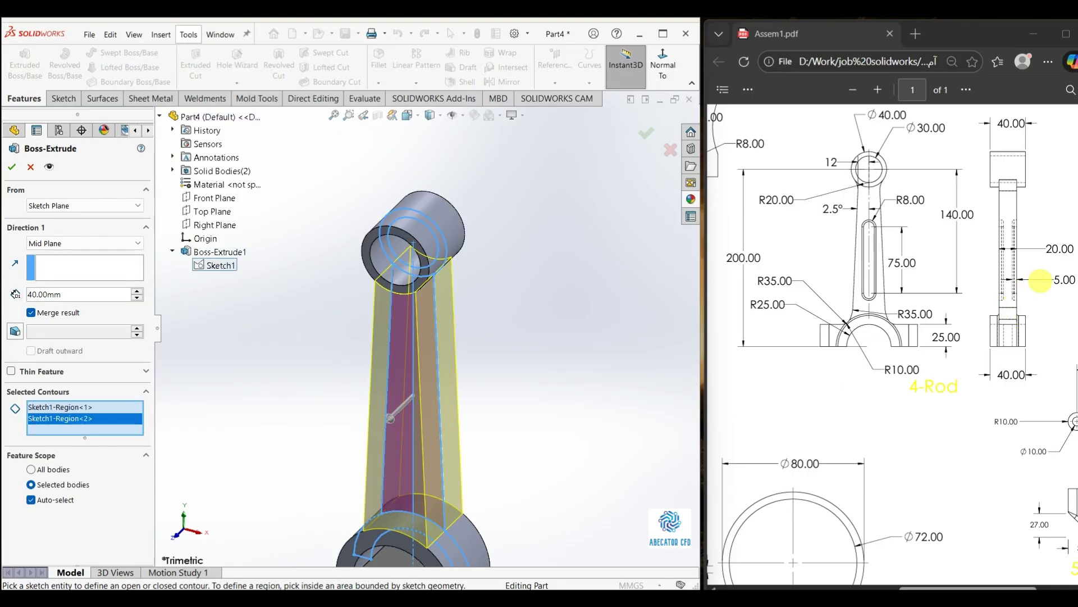
- Set the shank's Mid Plane extrusion depth to 20 mm and finish the feature
{"action": "scroll", "coordinate": [1072, 261], "scroll_direction": "down", "scroll_amount": 1, "text": "ctrl"}
{"action": "scroll", "coordinate": [1071, 261], "scroll_direction": "up", "scroll_amount": 2, "text": "ctrl"}
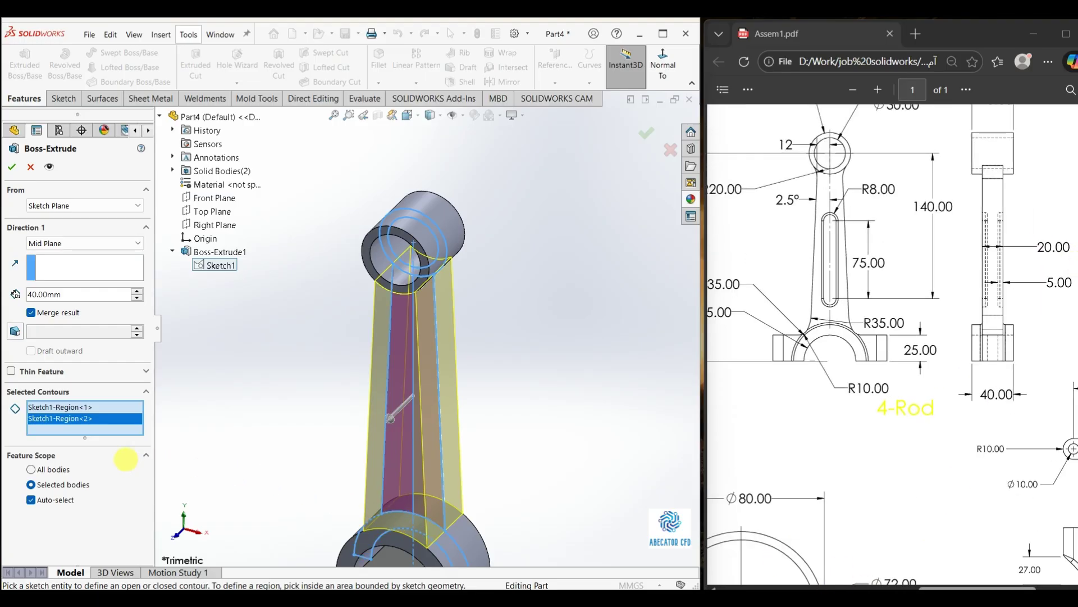
{"action": "left_click_drag", "start_coordinate": [66, 298], "coordinate": [16, 294]}
{"action": "type", "text": "2"}
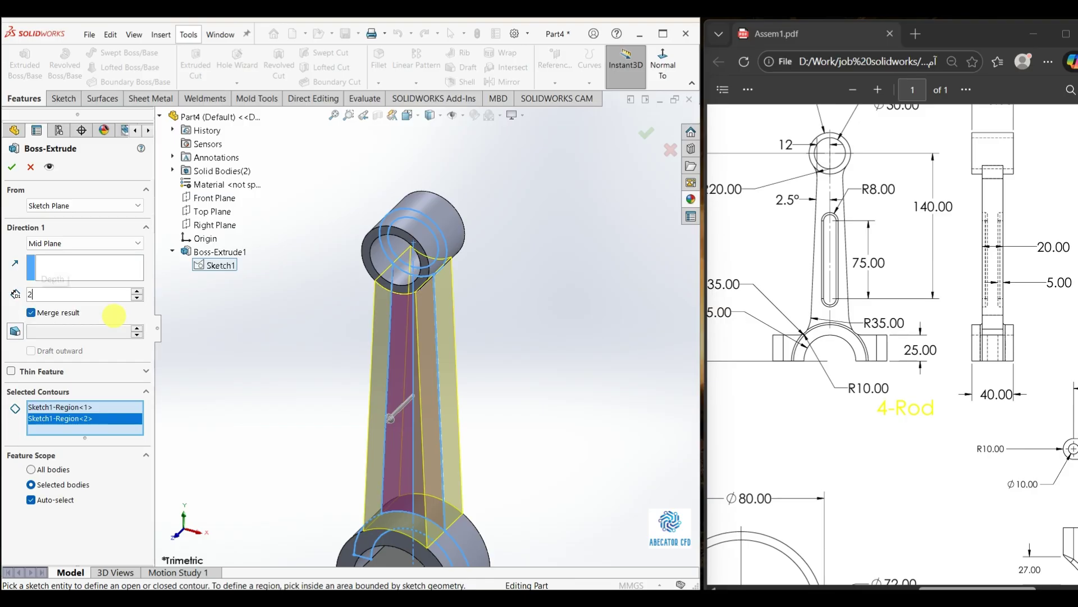
{"action": "type", "text": "0"}
{"action": "key", "text": "Return"}
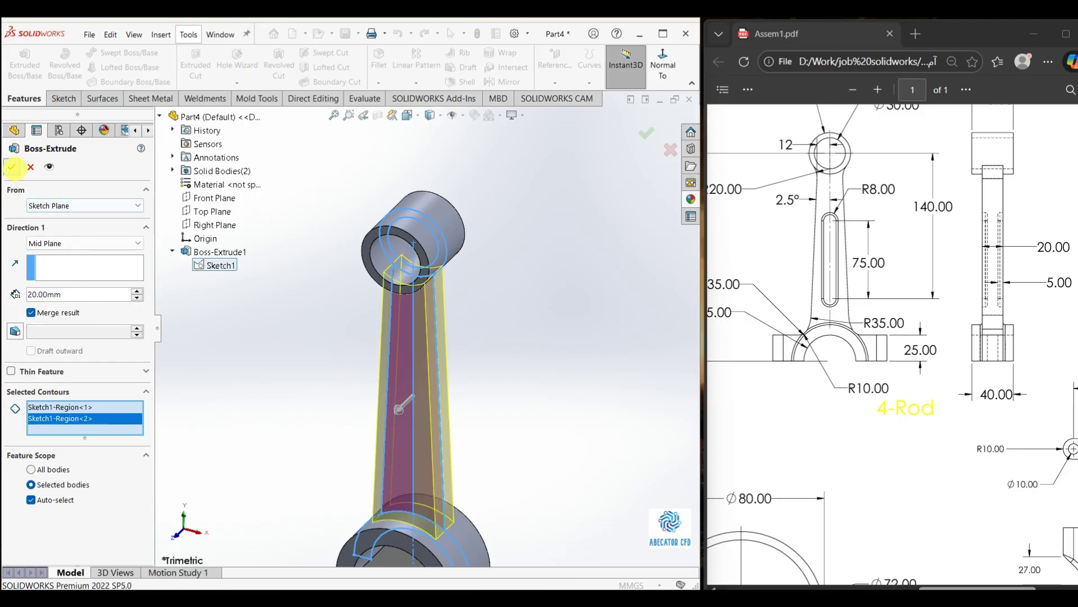
{"action": "left_click", "coordinate": [11, 167]}
- Examine the rod's front and side views in the PDF drawing for the shank slot's dimensions and cut depth
{"action": "middle_click_drag", "start_coordinate": [387, 407], "coordinate": [469, 344]}
{"action": "scroll", "coordinate": [1052, 279], "scroll_direction": "down", "scroll_amount": 1, "text": "ctrl"}
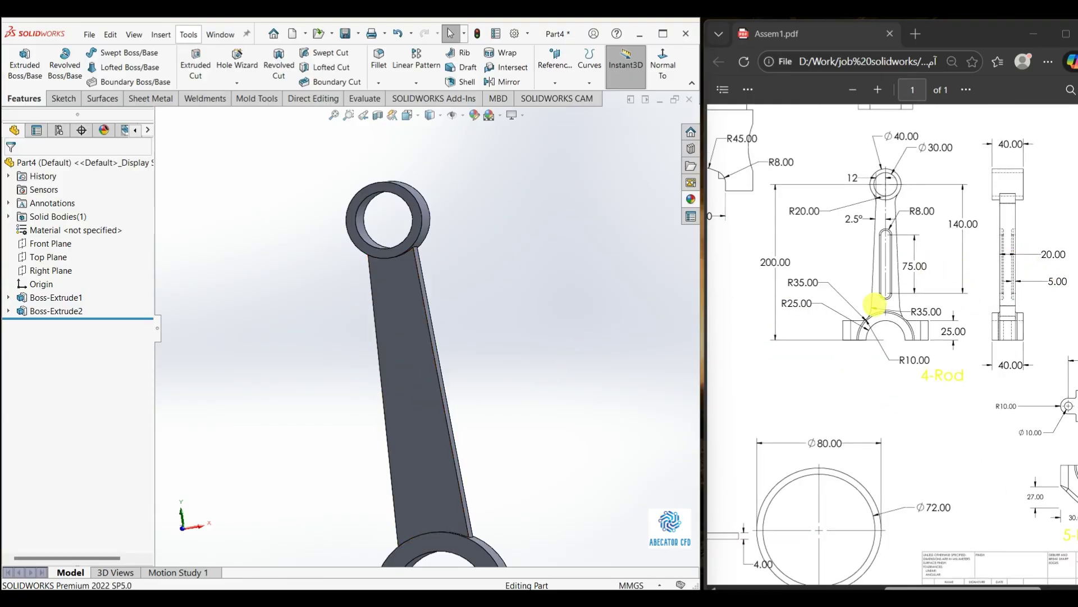
{"action": "scroll", "coordinate": [916, 268], "scroll_direction": "up", "scroll_amount": 1, "text": "ctrl"}
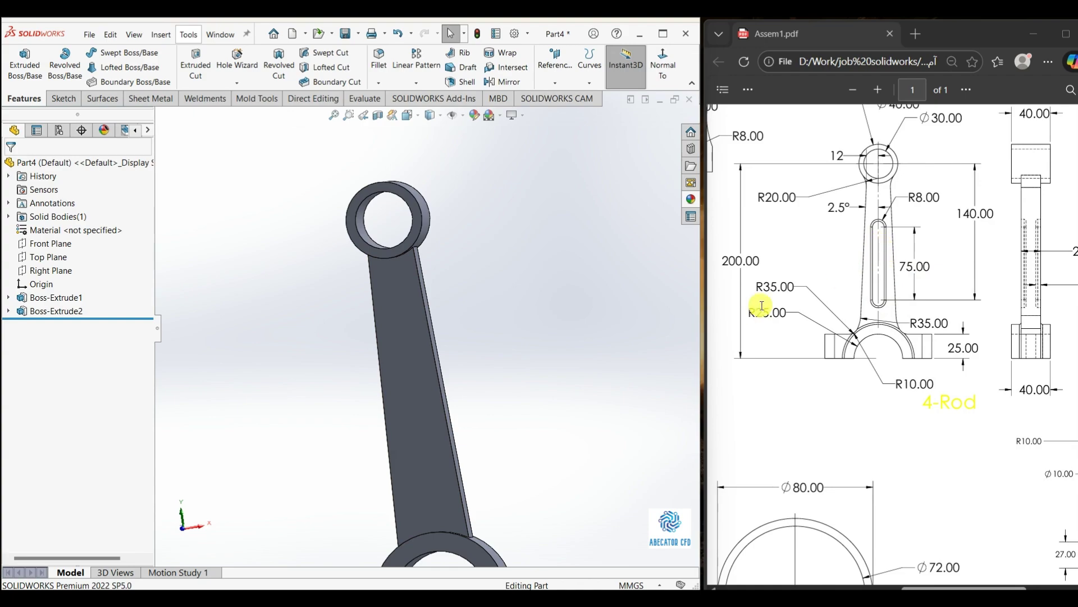
{"action": "scroll", "coordinate": [1050, 333], "scroll_direction": "down", "scroll_amount": 2, "text": "ctrl"}
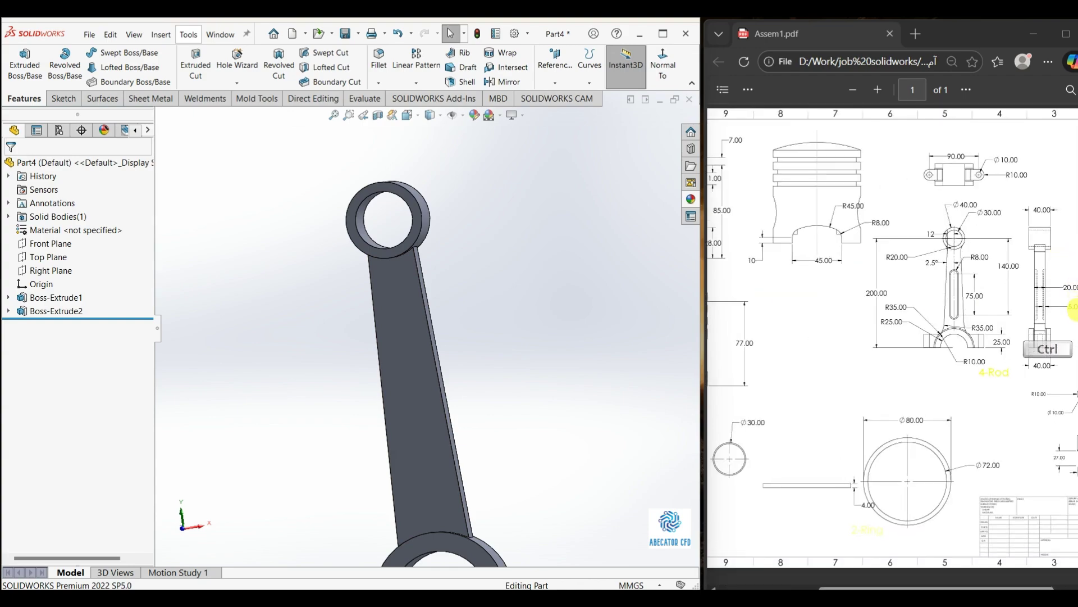
{"action": "left_click", "coordinate": [1066, 31]}
{"action": "scroll", "coordinate": [831, 317], "scroll_direction": "up", "scroll_amount": 2, "text": "ctrl"}
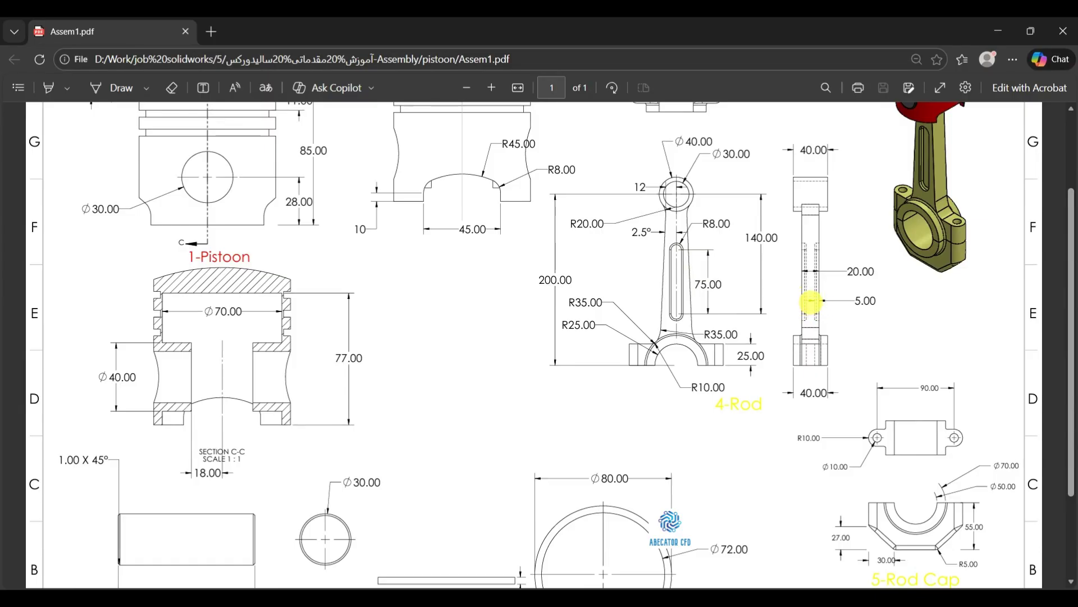
{"action": "left_click", "coordinate": [1031, 30]}
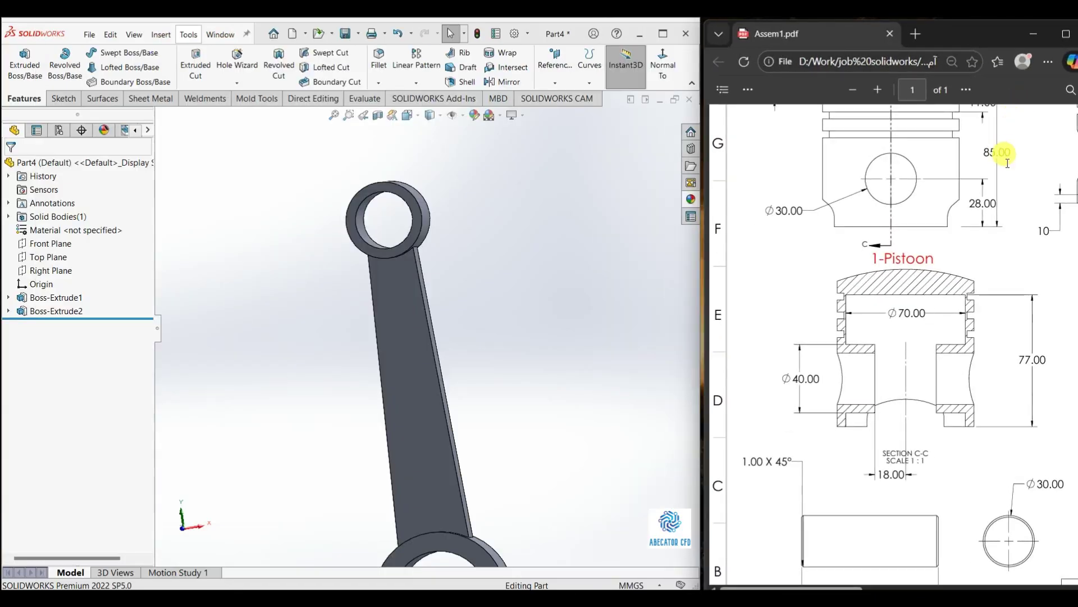
{"action": "scroll", "coordinate": [1045, 253], "scroll_direction": "down", "scroll_amount": 3, "text": "ctrl"}
{"action": "scroll", "coordinate": [967, 307], "scroll_direction": "up", "scroll_amount": 5, "text": "ctrl"}
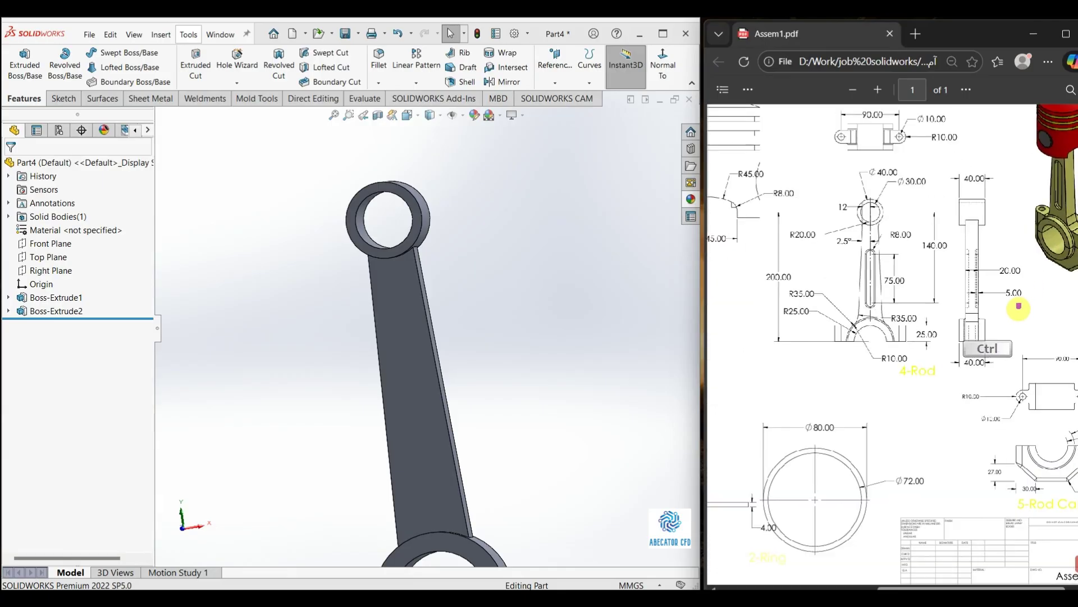
{"action": "scroll", "coordinate": [967, 307], "scroll_direction": "down", "scroll_amount": 4, "text": "ctrl"}
{"action": "scroll", "coordinate": [444, 365], "scroll_direction": "up", "scroll_amount": 2}
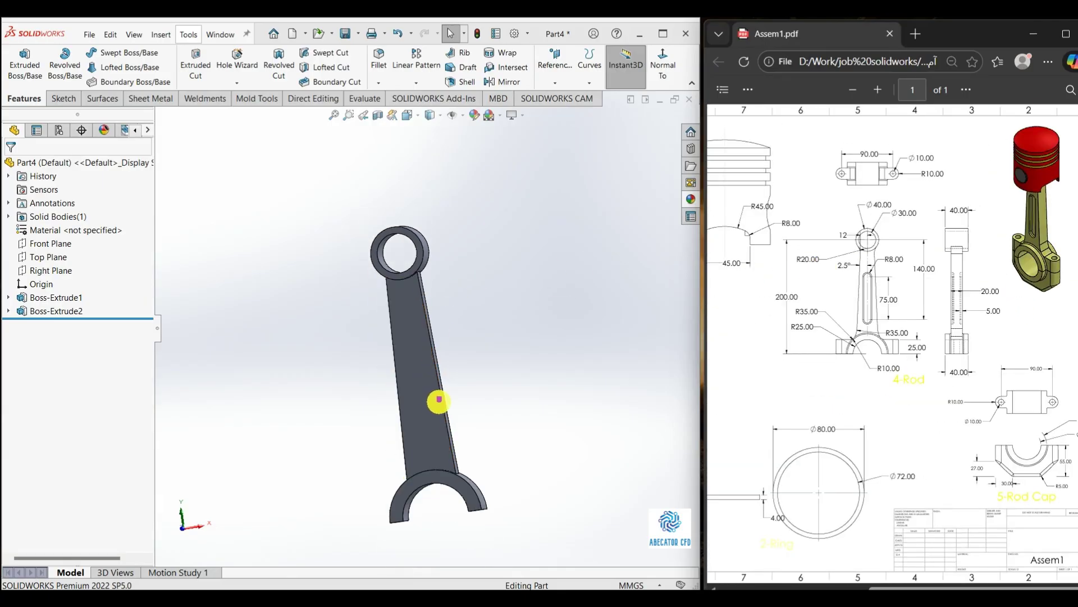
- Start a sketch on the shank's front face and draw a vertical straight slot about 67 mm between centres and 18 mm wide
{"action": "middle_click_drag", "start_coordinate": [438, 405], "coordinate": [432, 427]}
{"action": "left_click", "coordinate": [424, 401]}
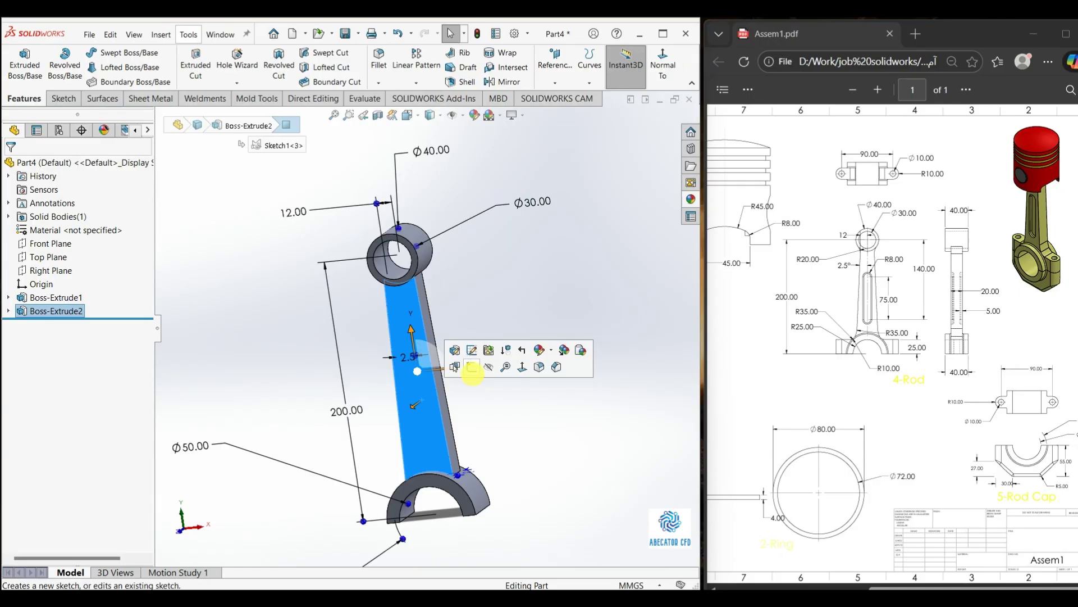
{"action": "left_click", "coordinate": [474, 367]}
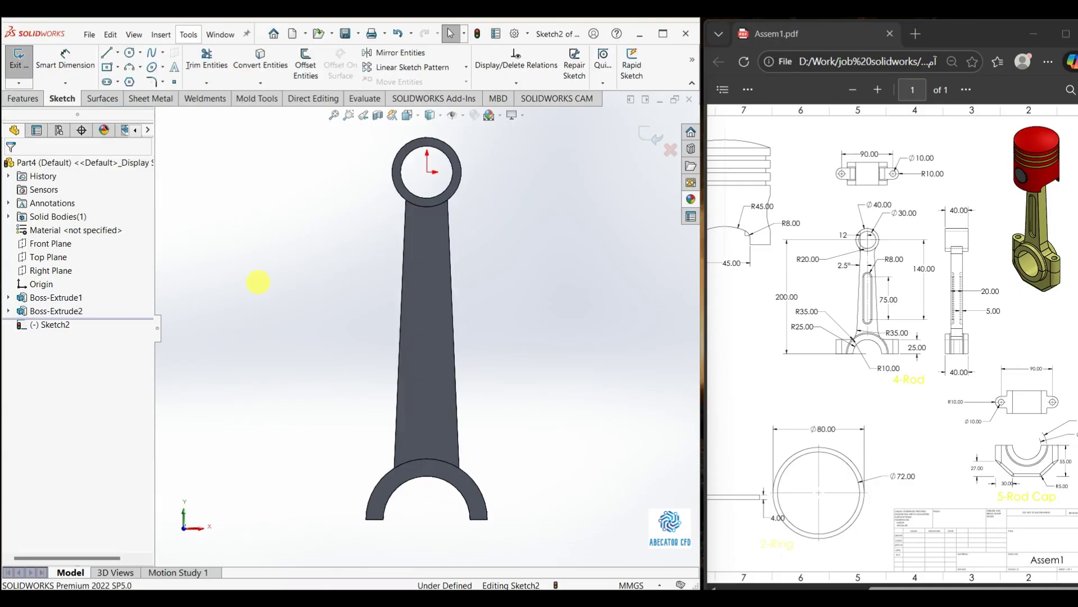
{"action": "left_click", "coordinate": [118, 83]}
{"action": "left_click", "coordinate": [138, 92]}
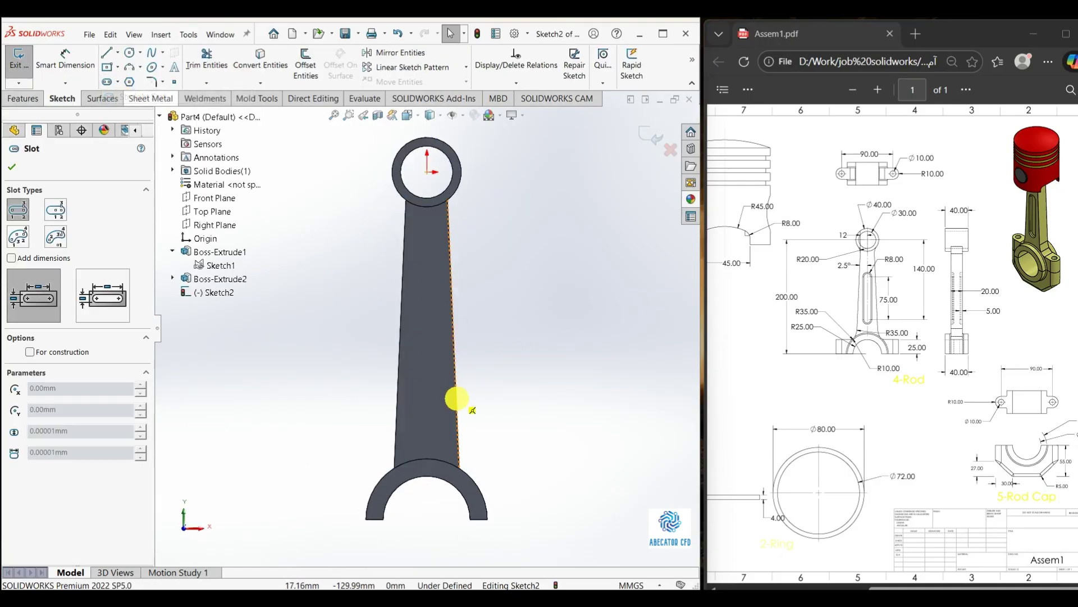
{"action": "left_click", "coordinate": [427, 310]}
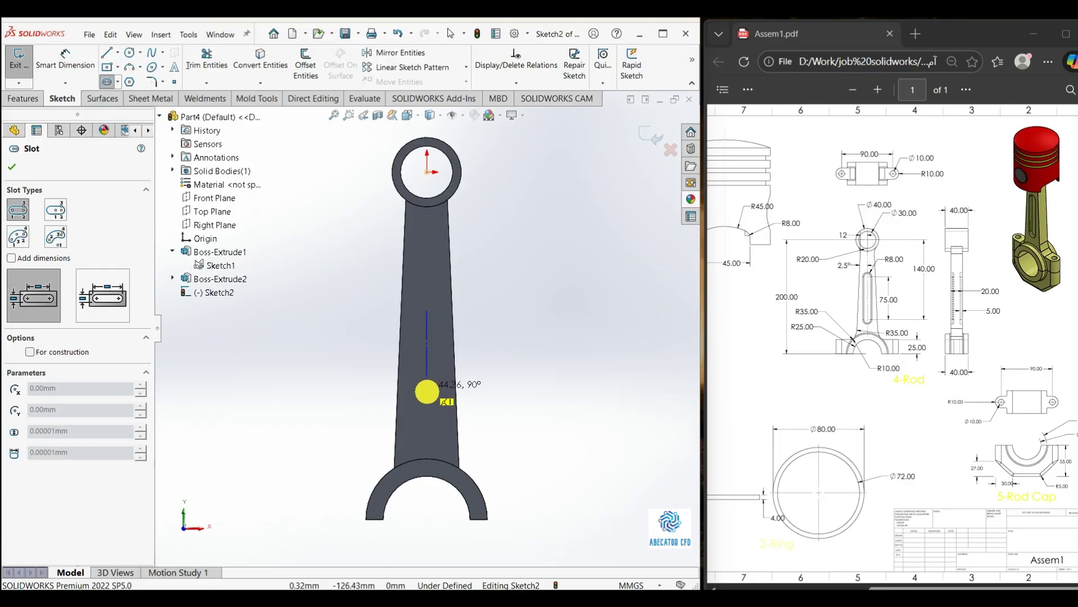
{"action": "left_click", "coordinate": [428, 426]}
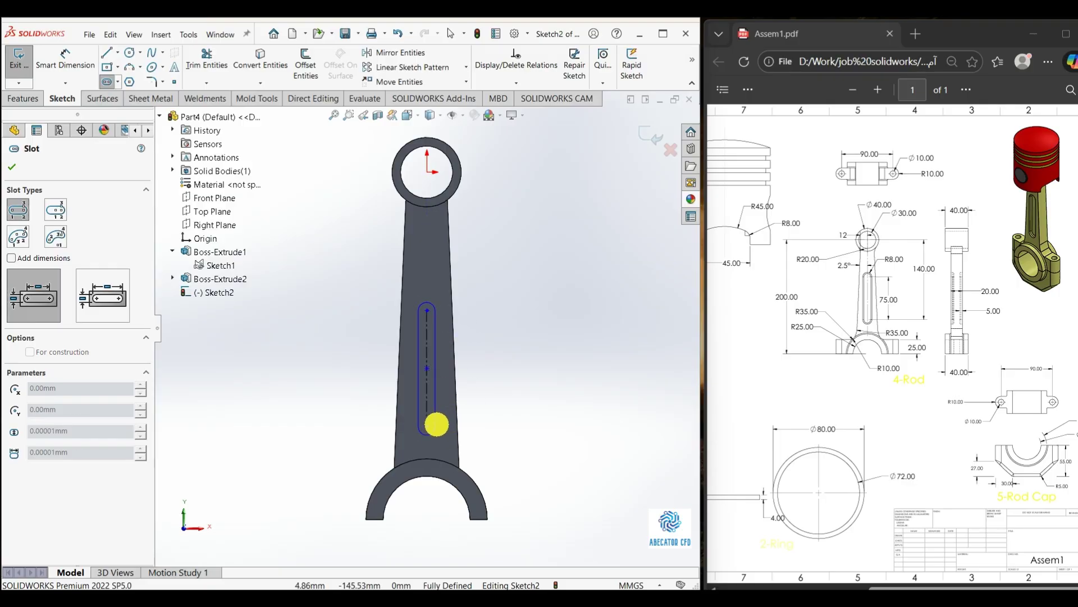
{"action": "left_click", "coordinate": [444, 419]}
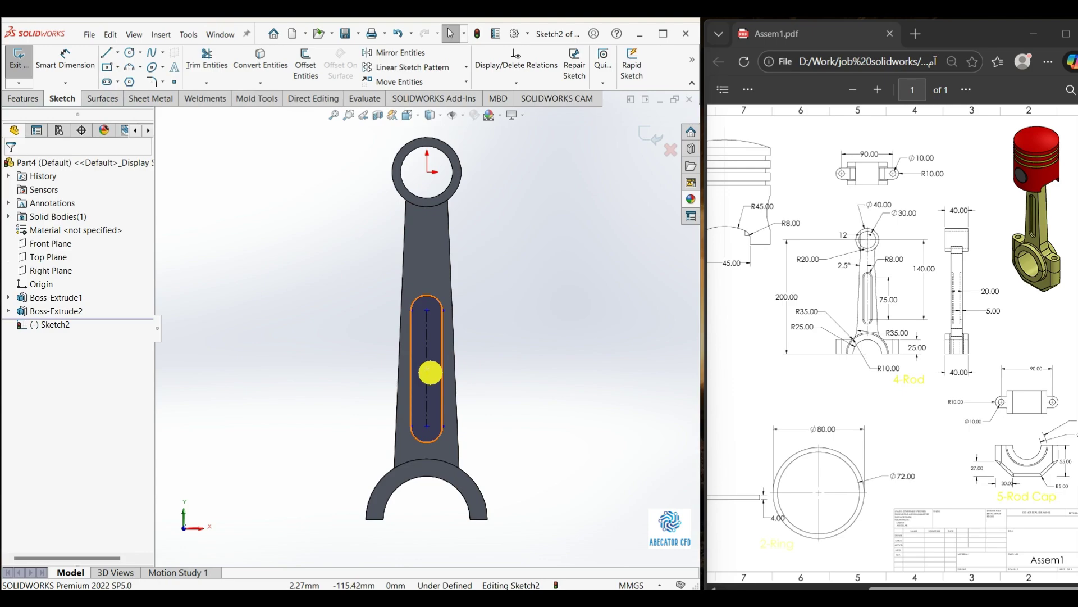
- Add a Vertical relation between the slot's centre point and the origin
{"action": "left_click", "coordinate": [443, 331]}
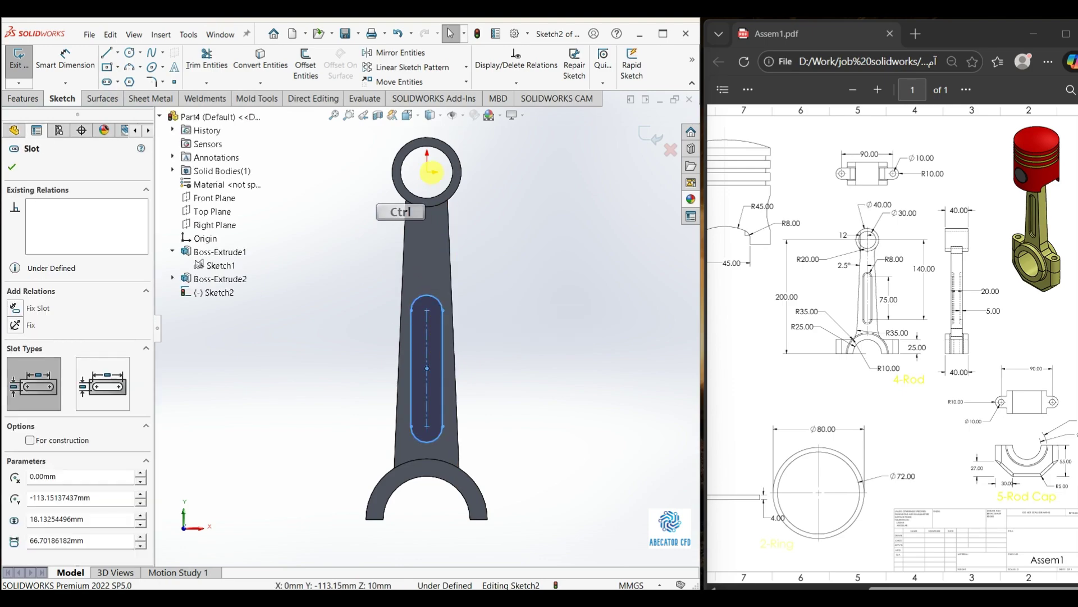
{"action": "left_click", "coordinate": [427, 172], "text": "ctrl"}
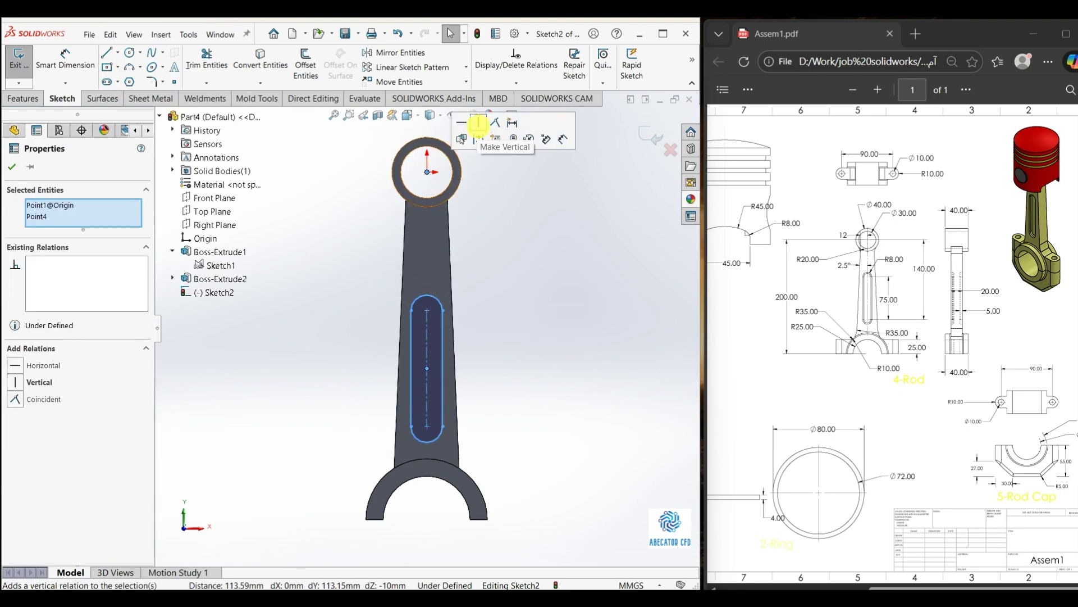
{"action": "left_click", "coordinate": [477, 123]}
{"action": "left_click", "coordinate": [561, 326]}
- Dimension the slot's centre-to-centre length as 75 mm, following the rod drawing
{"action": "scroll", "coordinate": [896, 322], "scroll_direction": "up", "scroll_amount": 1, "text": "ctrl"}
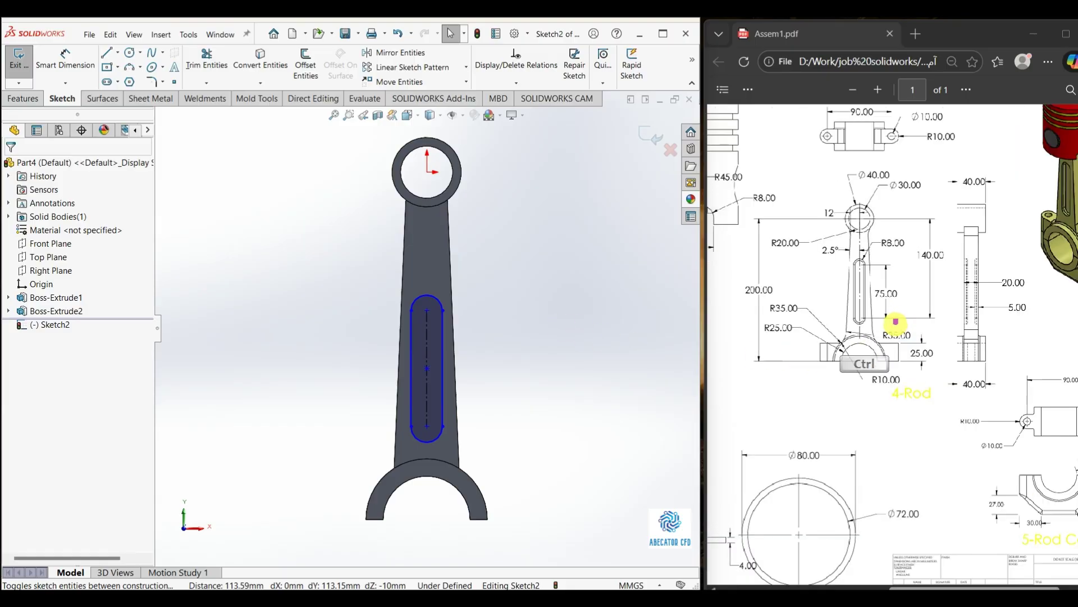
{"action": "scroll", "coordinate": [896, 322], "scroll_direction": "up", "scroll_amount": 1, "text": "ctrl"}
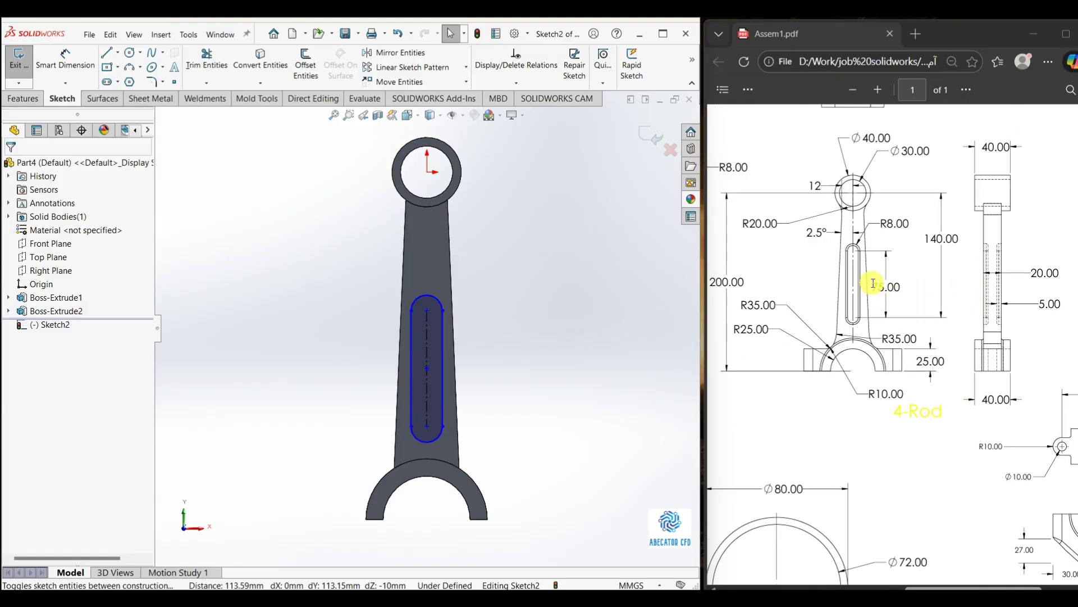
{"action": "left_click", "coordinate": [65, 63]}
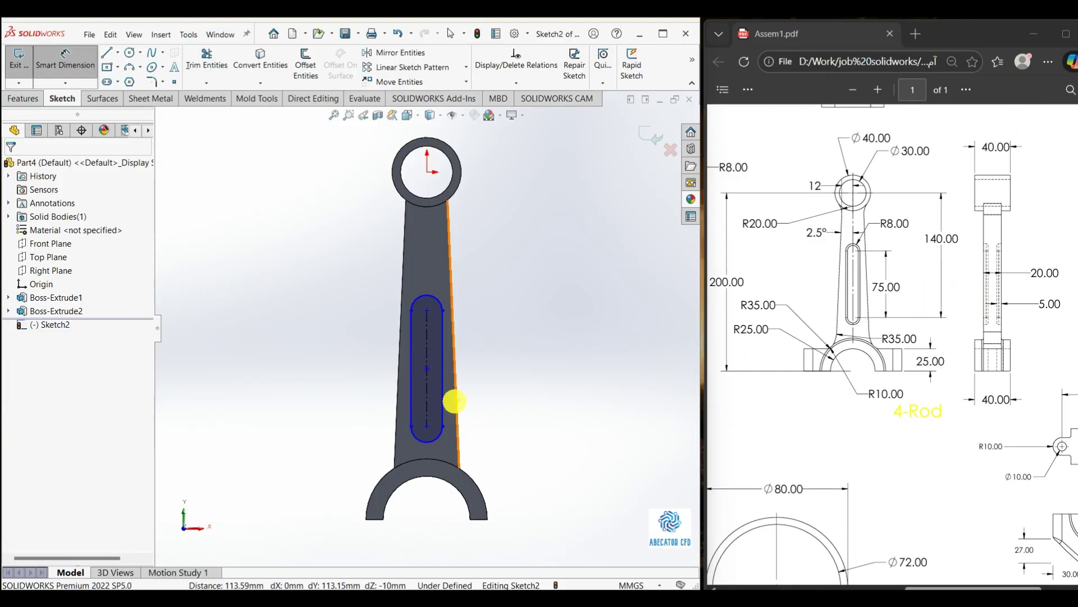
{"action": "left_click", "coordinate": [429, 403]}
{"action": "left_click", "coordinate": [514, 382]}
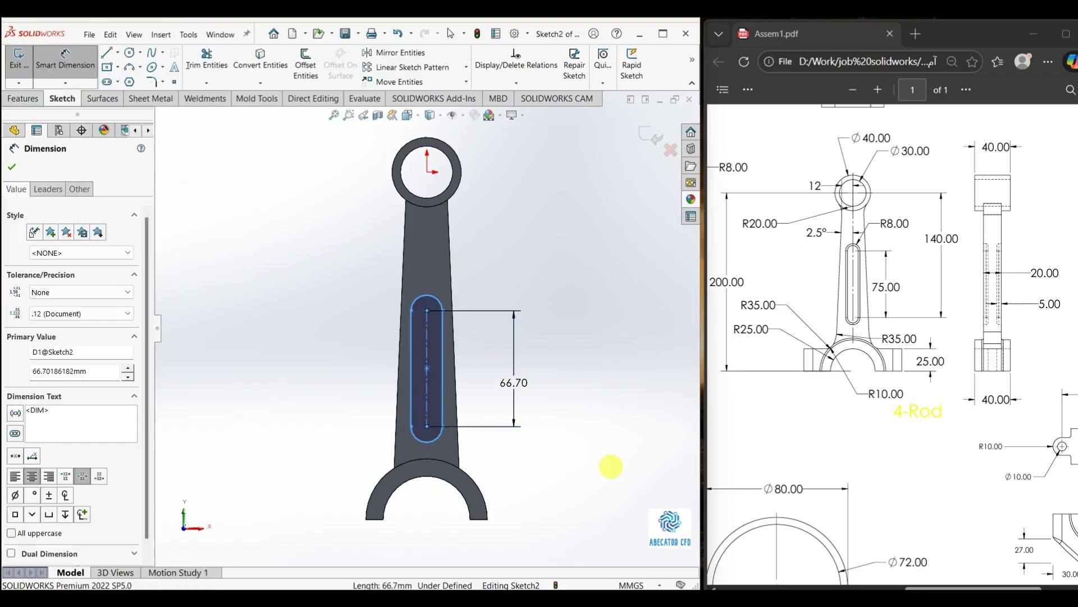
{"action": "key", "text": "Return"}
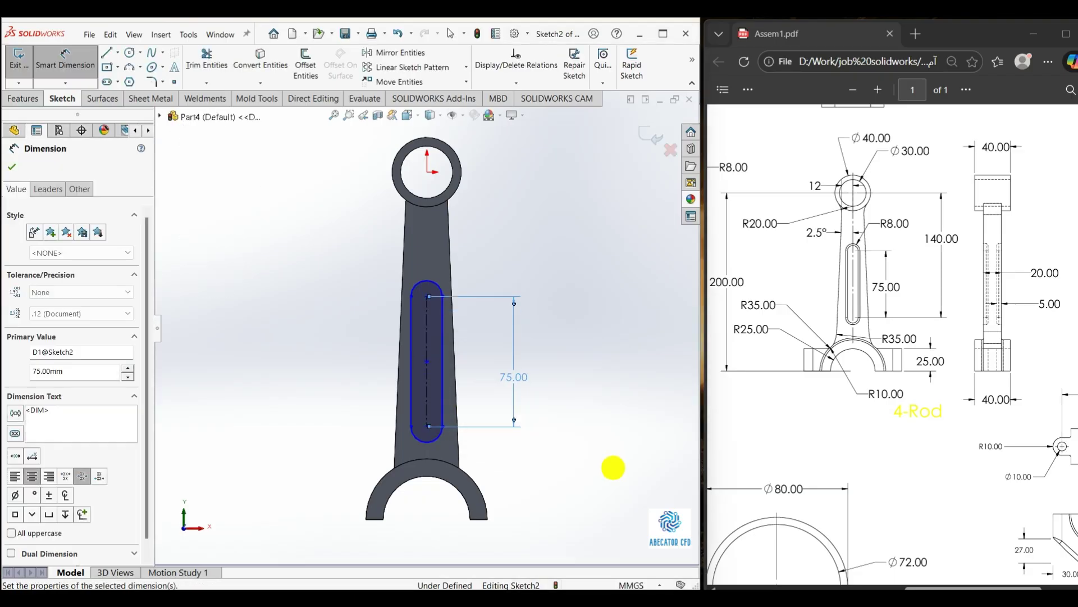
- Dimension the slot's rounded end with a radius of 8 mm
{"action": "left_click", "coordinate": [436, 282]}
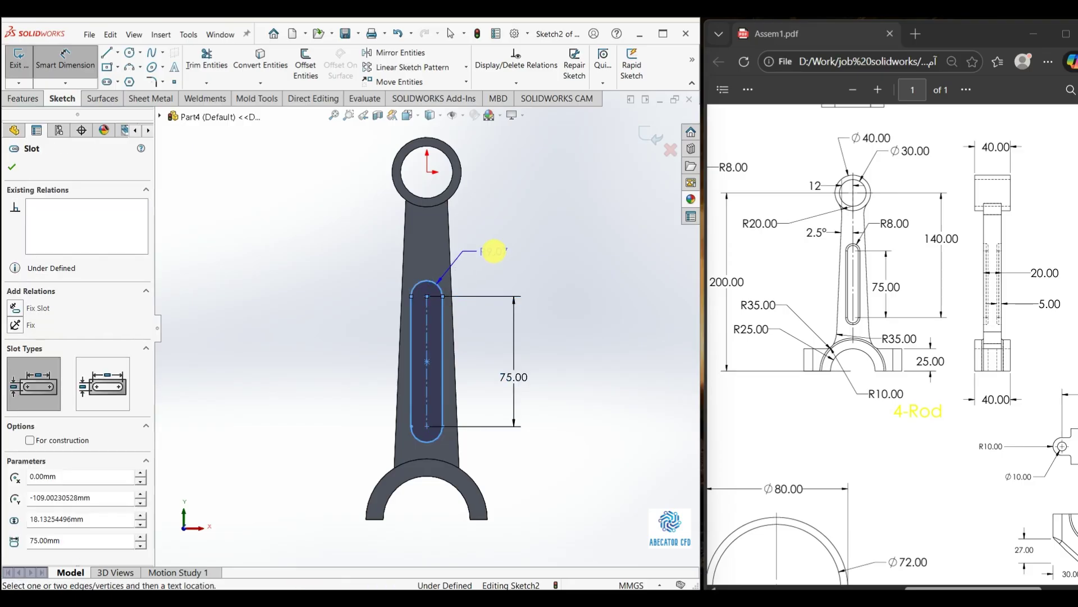
{"action": "left_click", "coordinate": [565, 282]}
{"action": "type", "text": "8mm"}
{"action": "key", "text": "Return"}
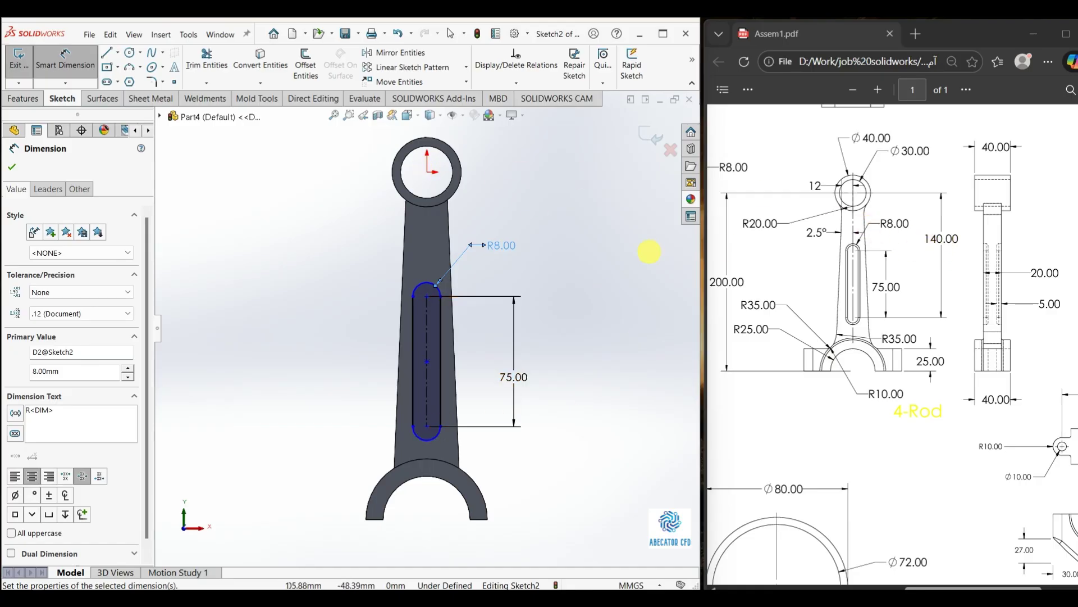
- Dimension the vertical distance from the origin to the slot's lower arc centre as 140 mm
{"action": "left_click", "coordinate": [429, 425]}
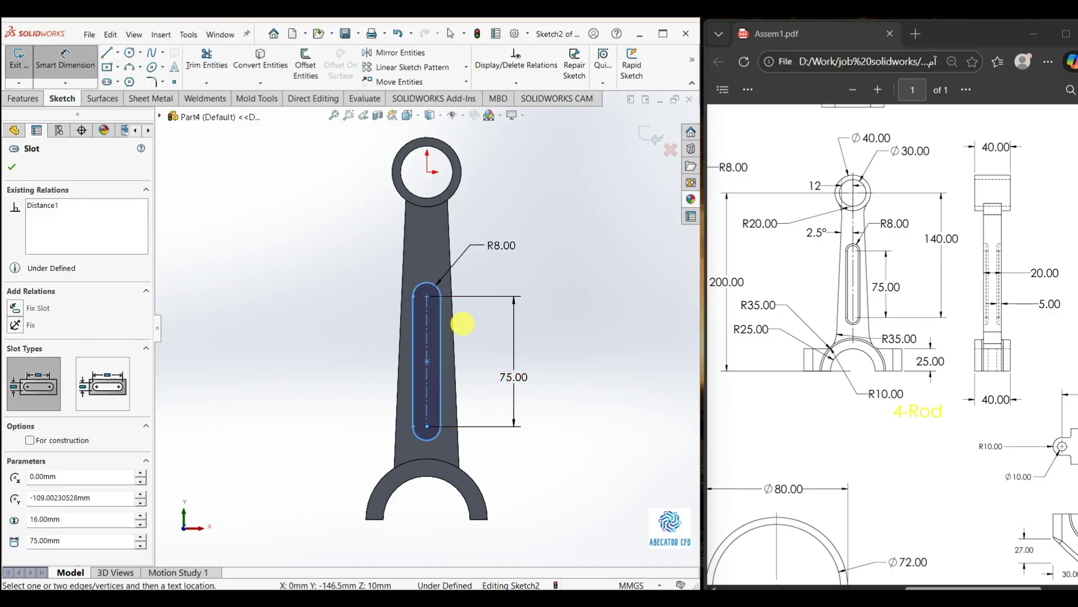
{"action": "left_click", "coordinate": [429, 172]}
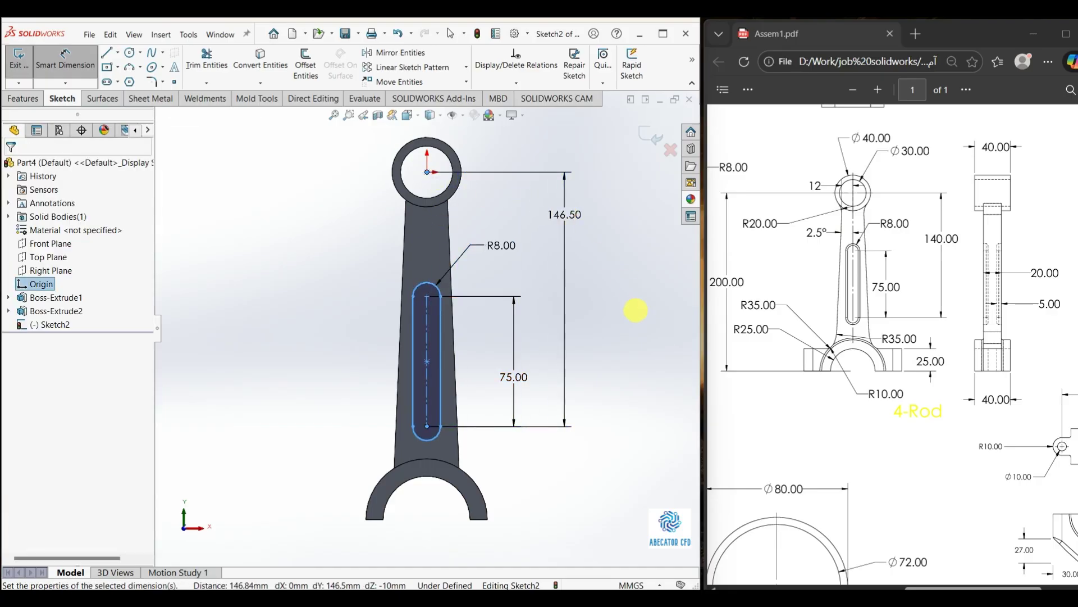
{"action": "left_click", "coordinate": [635, 310]}
{"action": "type", "text": "140"}
{"action": "key", "text": "Return"}
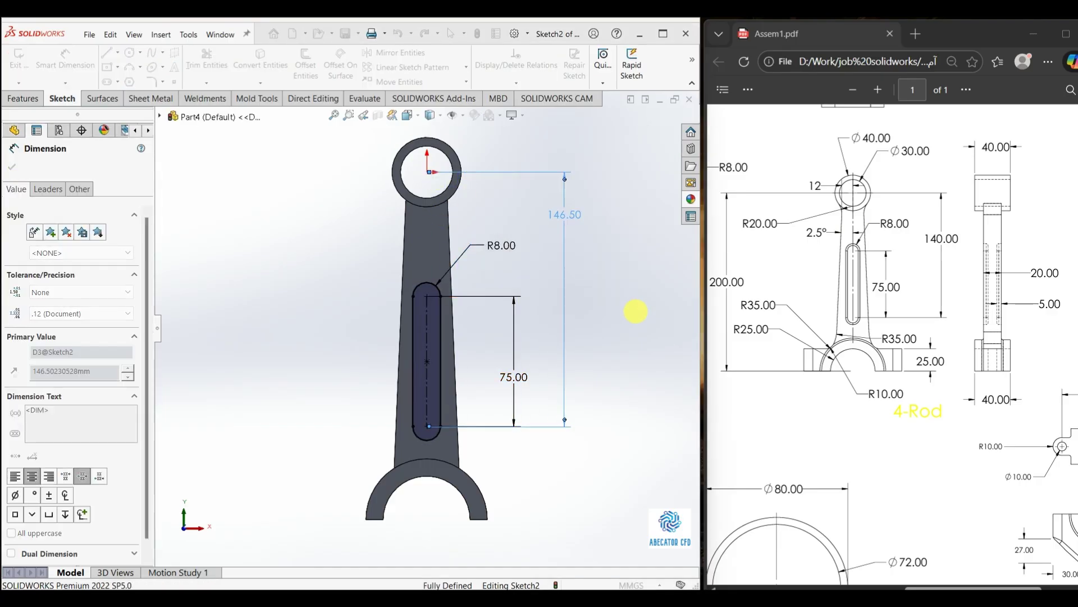
{"action": "key", "text": "Escape"}
- Cut the slot profile into the shank with a Blind extruded cut 5 mm deep
{"action": "left_click", "coordinate": [24, 98]}
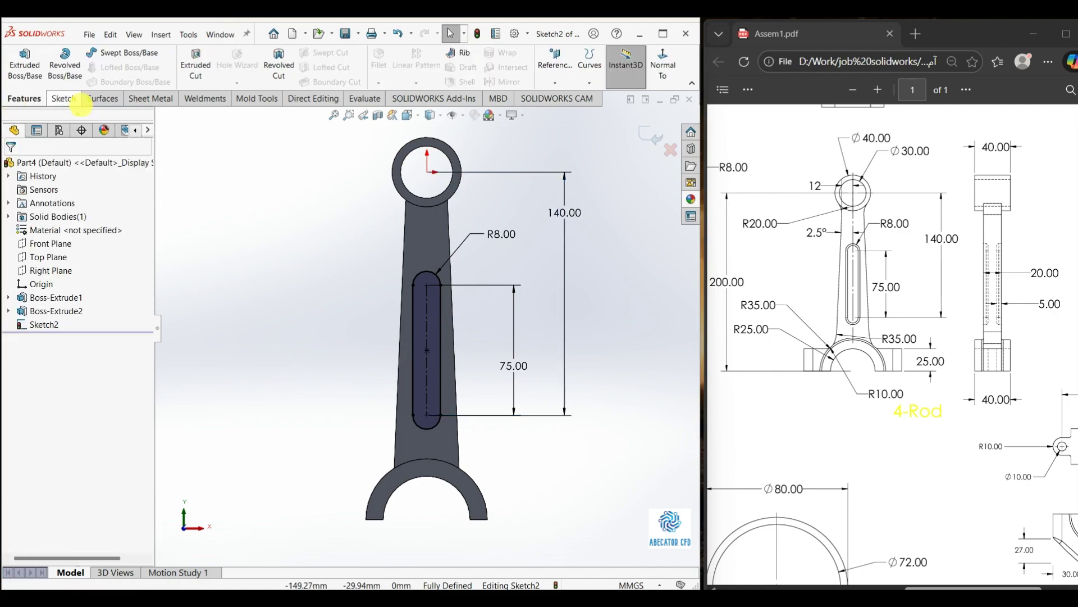
{"action": "left_click", "coordinate": [196, 68]}
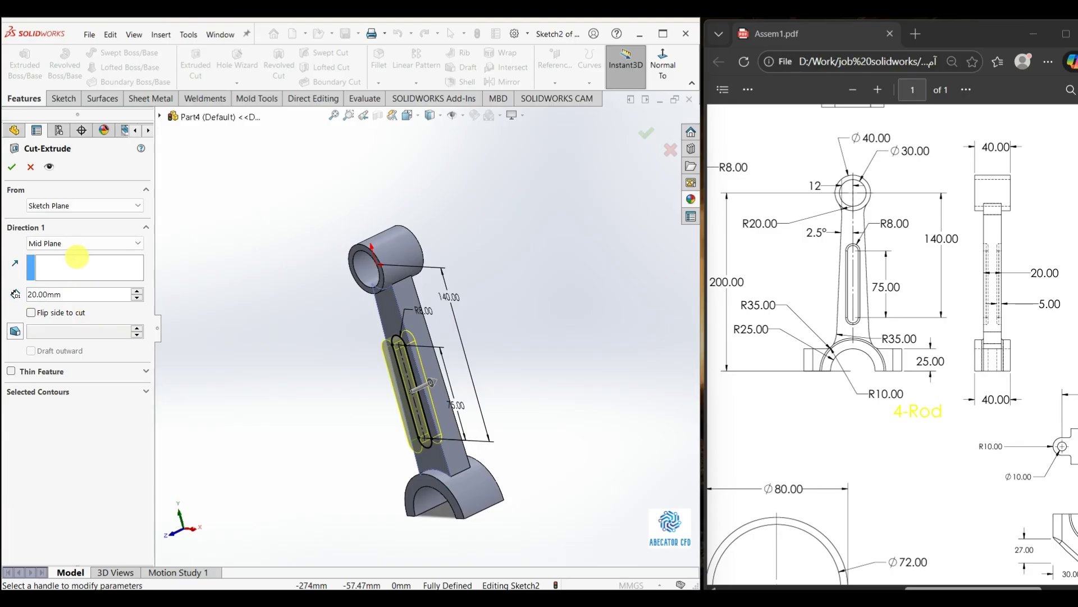
{"action": "left_click", "coordinate": [76, 244]}
{"action": "left_click", "coordinate": [70, 250]}
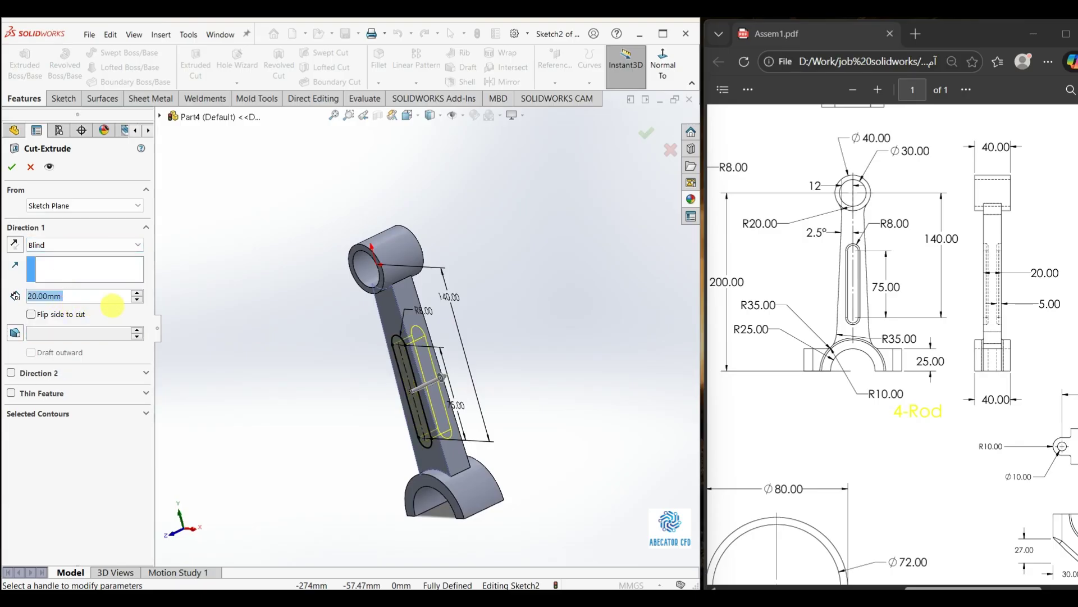
{"action": "type", "text": "5"}
{"action": "key", "text": "Return"}
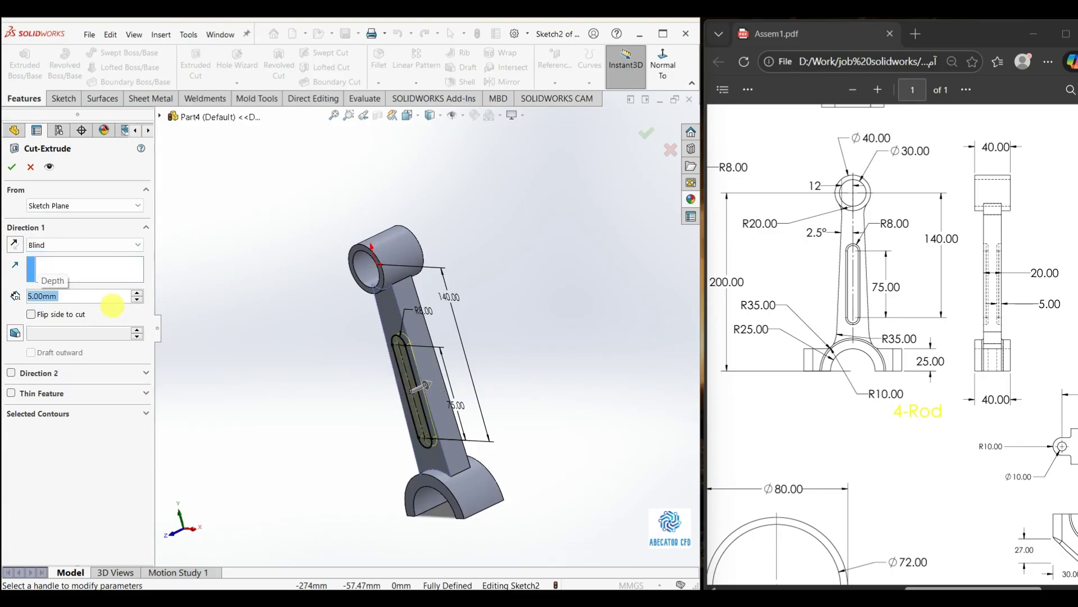
{"action": "left_click", "coordinate": [11, 166]}
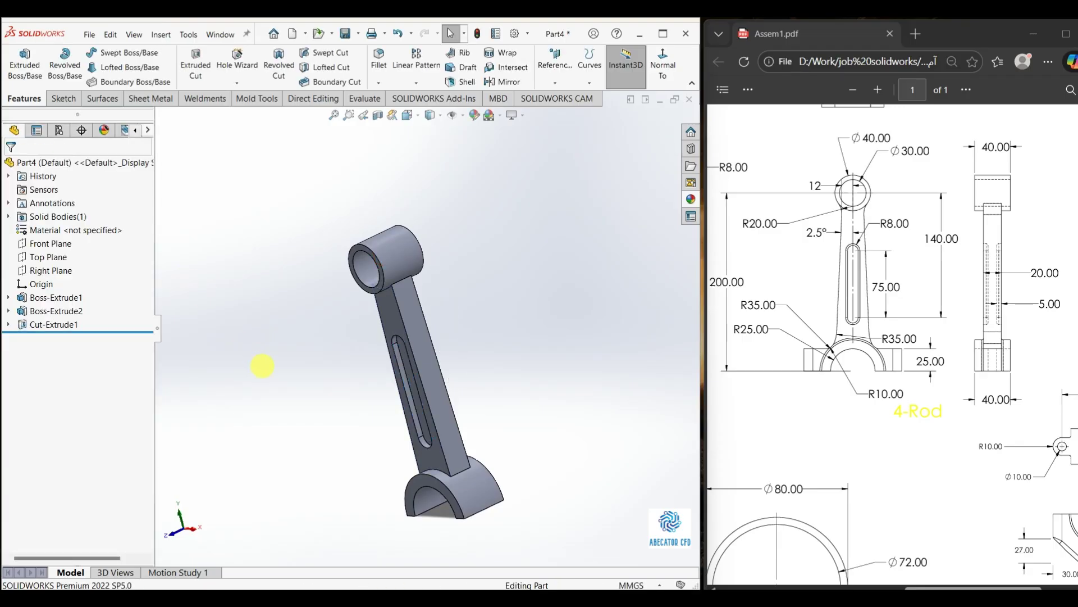
- Mirror the shank's slot cut about the Front Plane to the opposite side of the rod
{"action": "middle_click_drag", "start_coordinate": [342, 374], "coordinate": [329, 342]}
{"action": "scroll", "coordinate": [482, 382], "scroll_direction": "down", "scroll_amount": 2}
{"action": "middle_click_drag", "start_coordinate": [482, 382], "coordinate": [339, 419]}
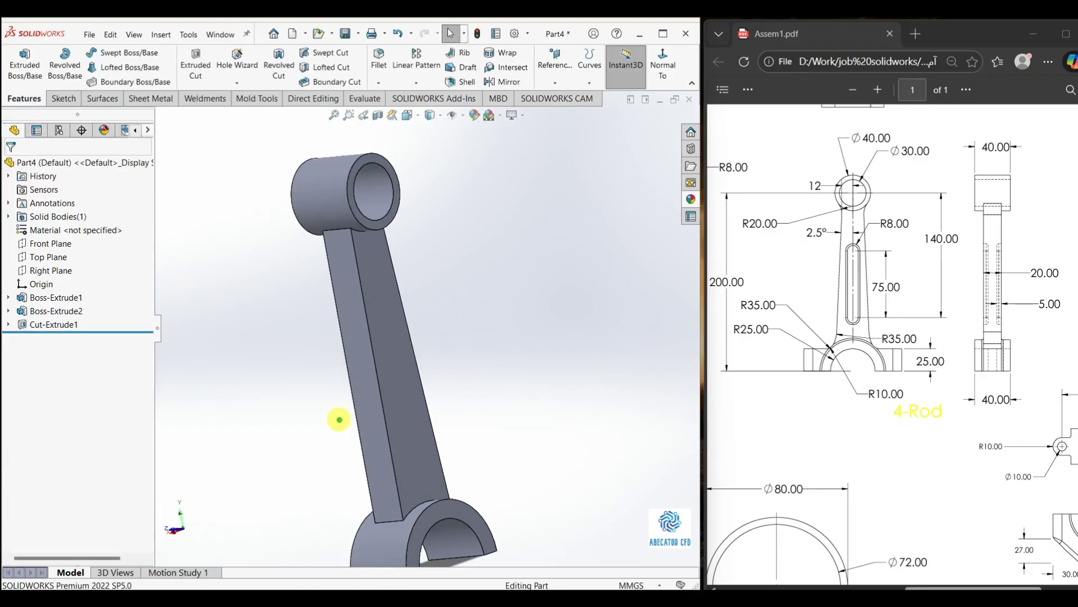
{"action": "middle_click_drag", "start_coordinate": [417, 386], "coordinate": [473, 398]}
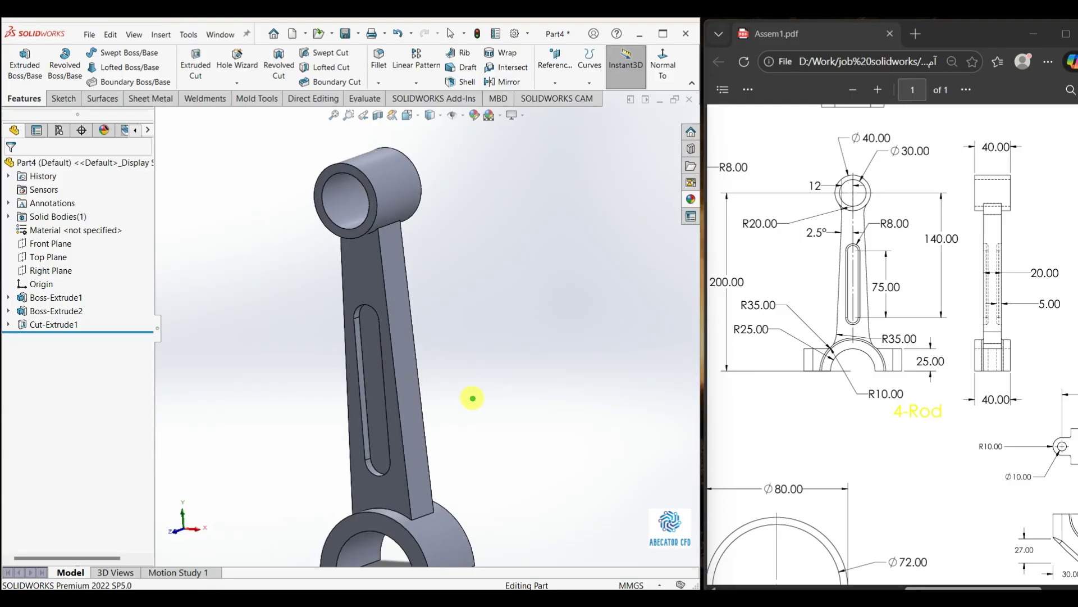
{"action": "left_click", "coordinate": [507, 83]}
{"action": "scroll", "coordinate": [474, 332], "scroll_direction": "up", "scroll_amount": 3}
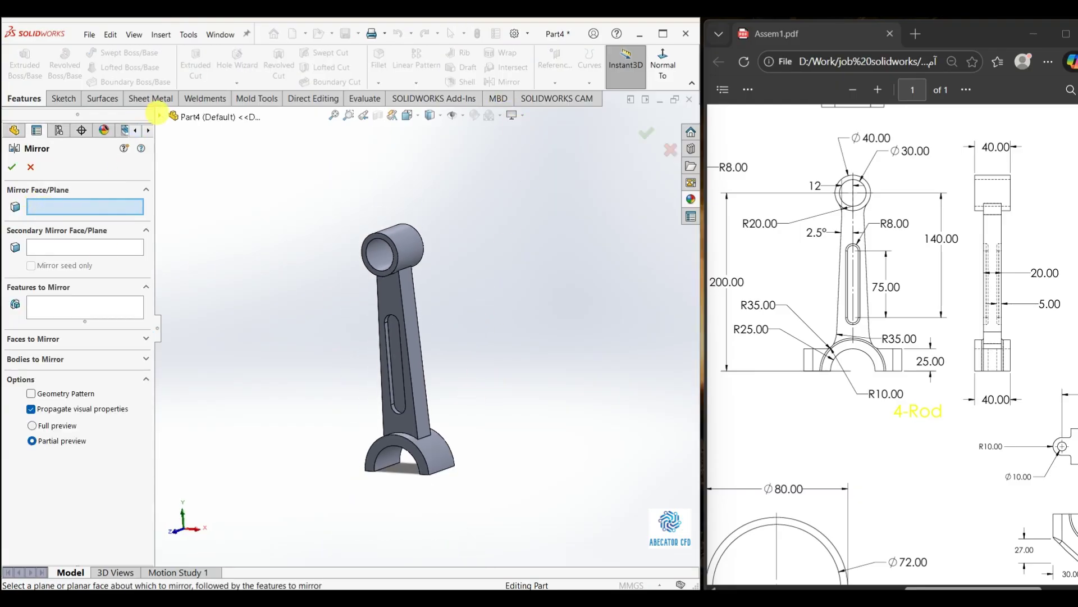
{"action": "left_click", "coordinate": [160, 117]}
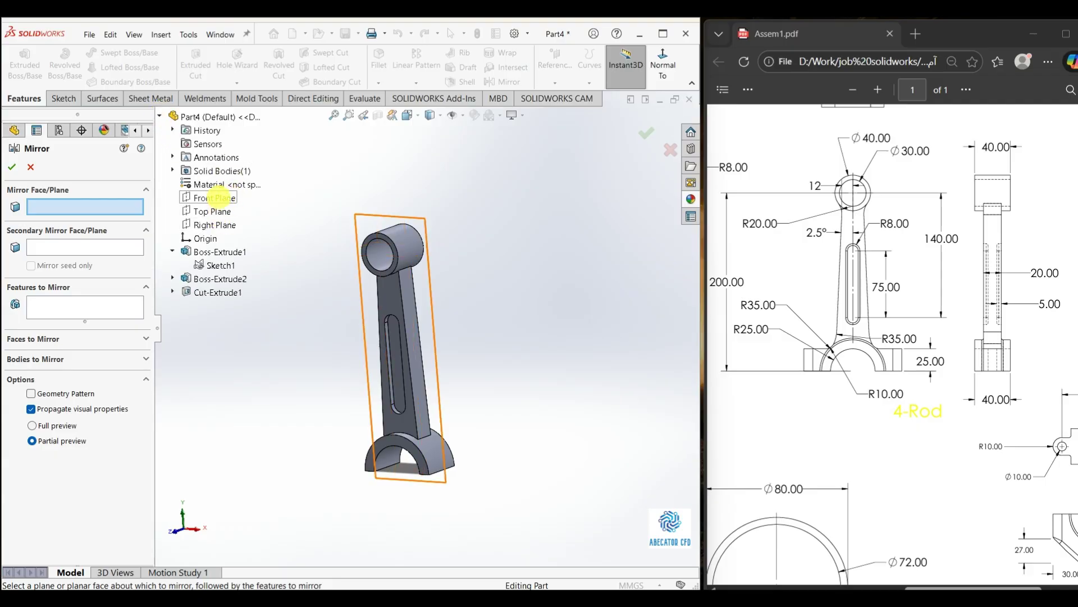
{"action": "left_click", "coordinate": [215, 197]}
{"action": "middle_click_drag", "start_coordinate": [386, 302], "coordinate": [338, 297]}
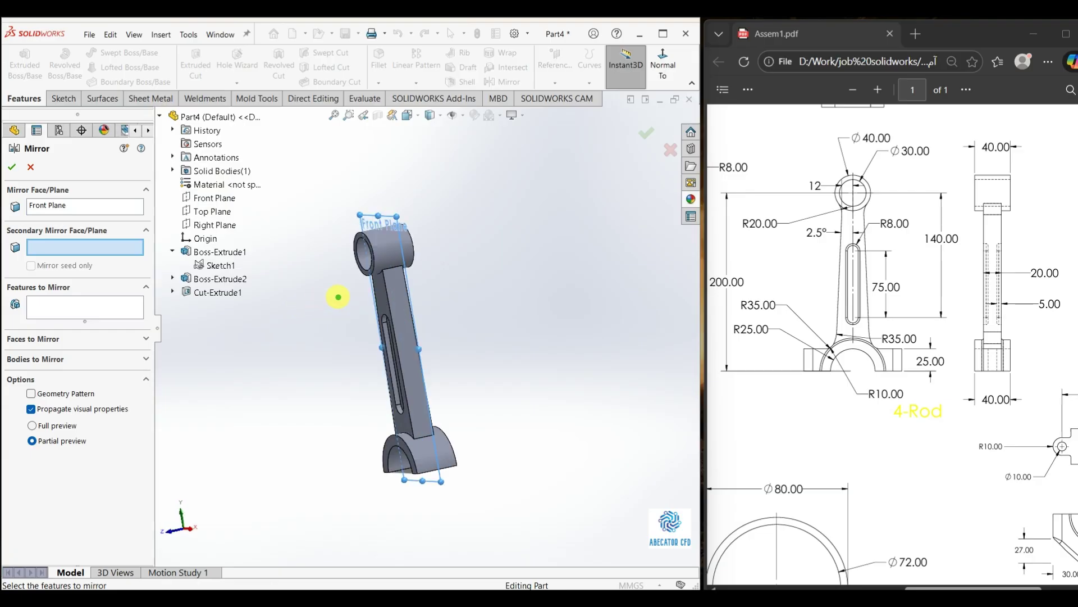
{"action": "left_click", "coordinate": [70, 311]}
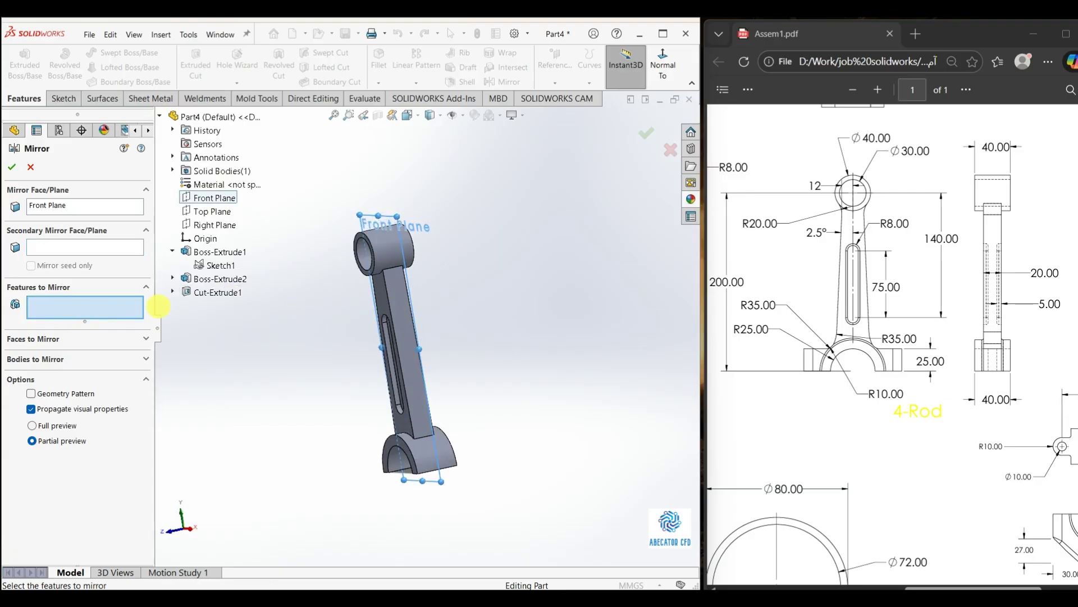
{"action": "left_click", "coordinate": [227, 291]}
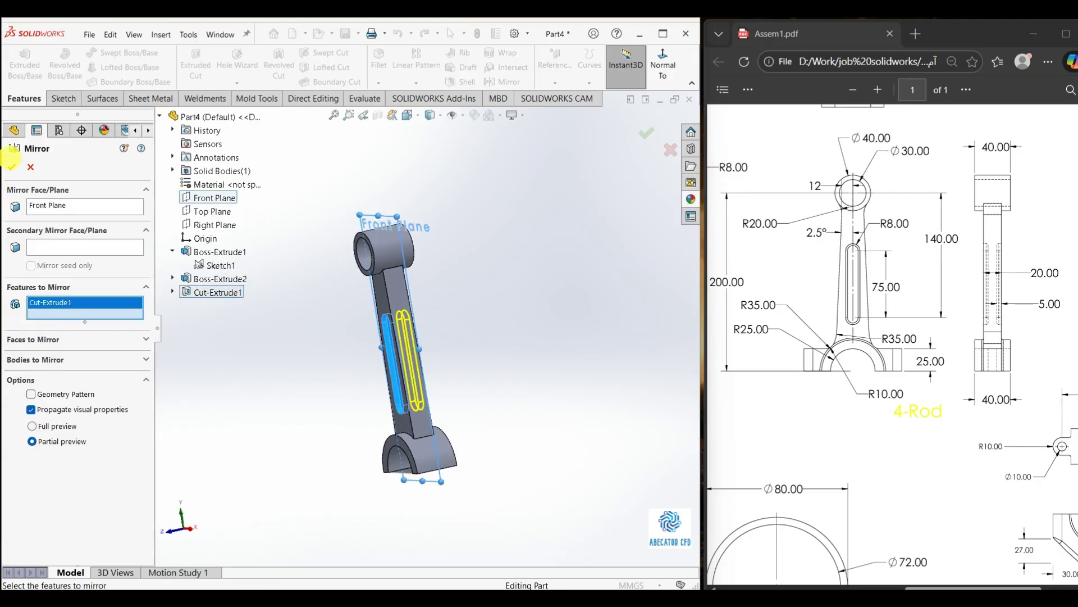
{"action": "left_click", "coordinate": [11, 166]}
- Fillet the two edges where the shank meets the small-end cylinder with a 20 mm radius
{"action": "middle_click_drag", "start_coordinate": [289, 358], "coordinate": [336, 333]}
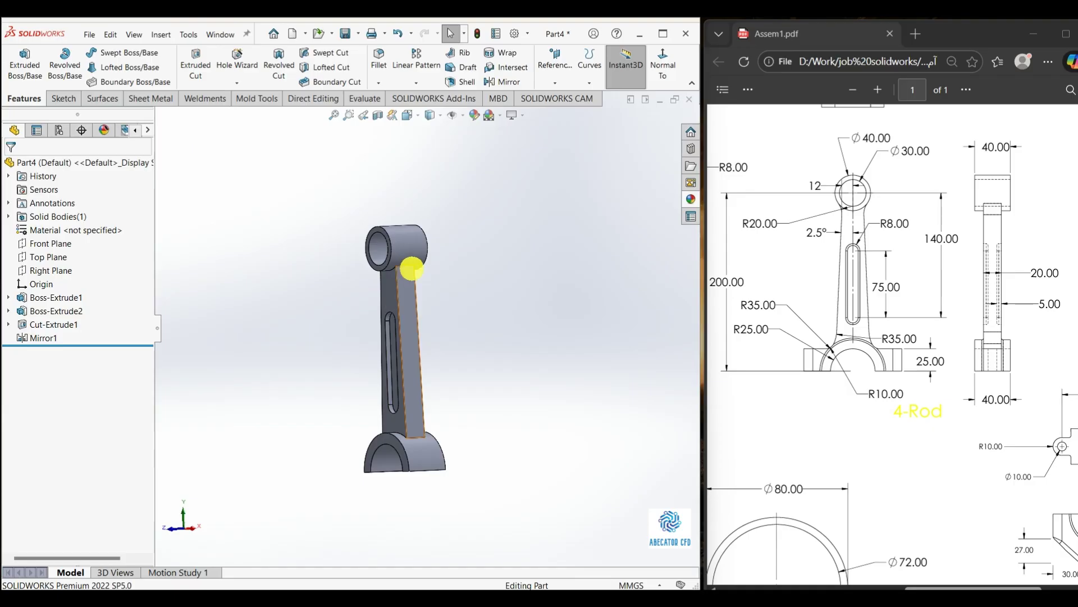
{"action": "scroll", "coordinate": [412, 269], "scroll_direction": "down", "scroll_amount": 2}
{"action": "scroll", "coordinate": [407, 274], "scroll_direction": "down", "scroll_amount": 3}
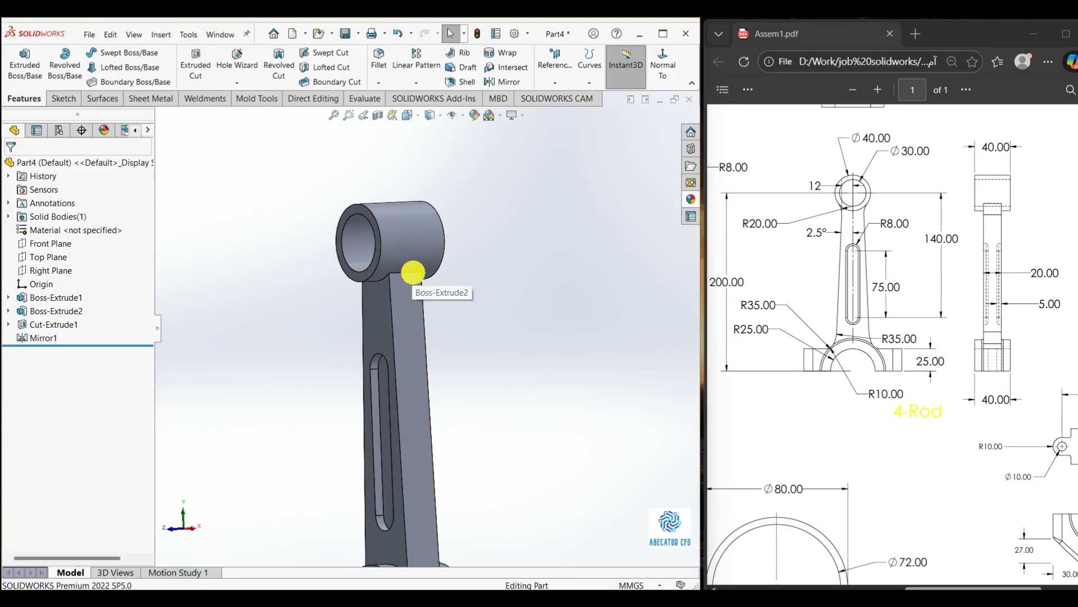
{"action": "scroll", "coordinate": [409, 276], "scroll_direction": "up", "scroll_amount": 2}
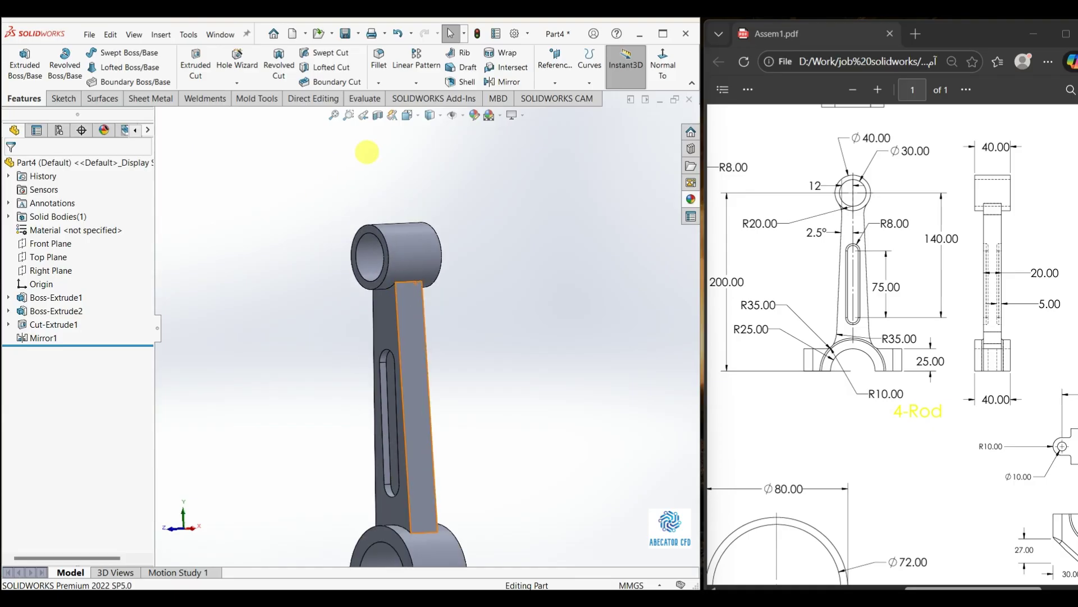
{"action": "left_click", "coordinate": [379, 57]}
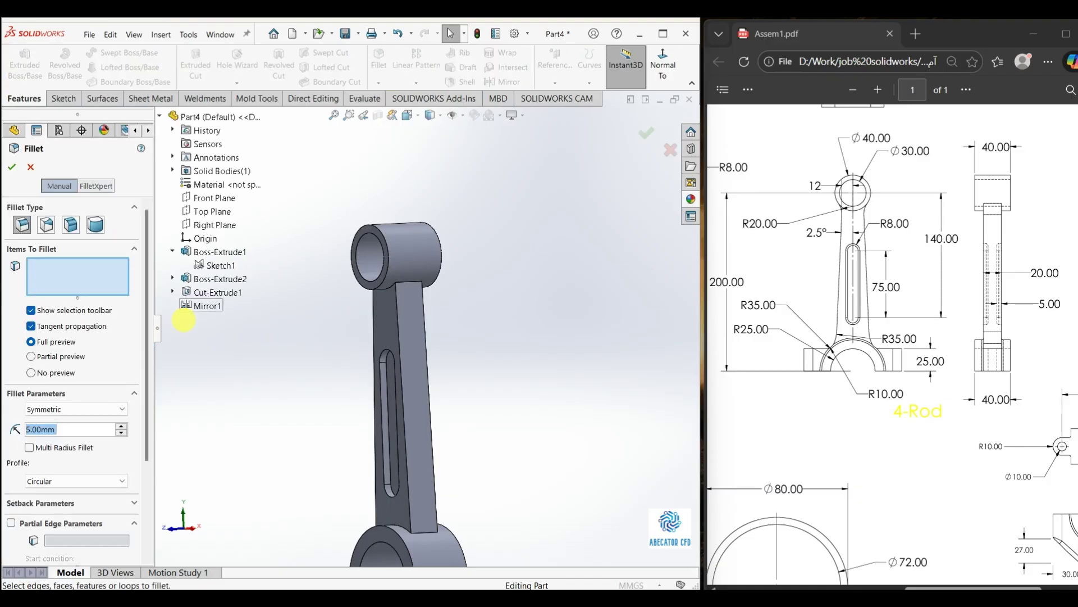
{"action": "type", "text": "20"}
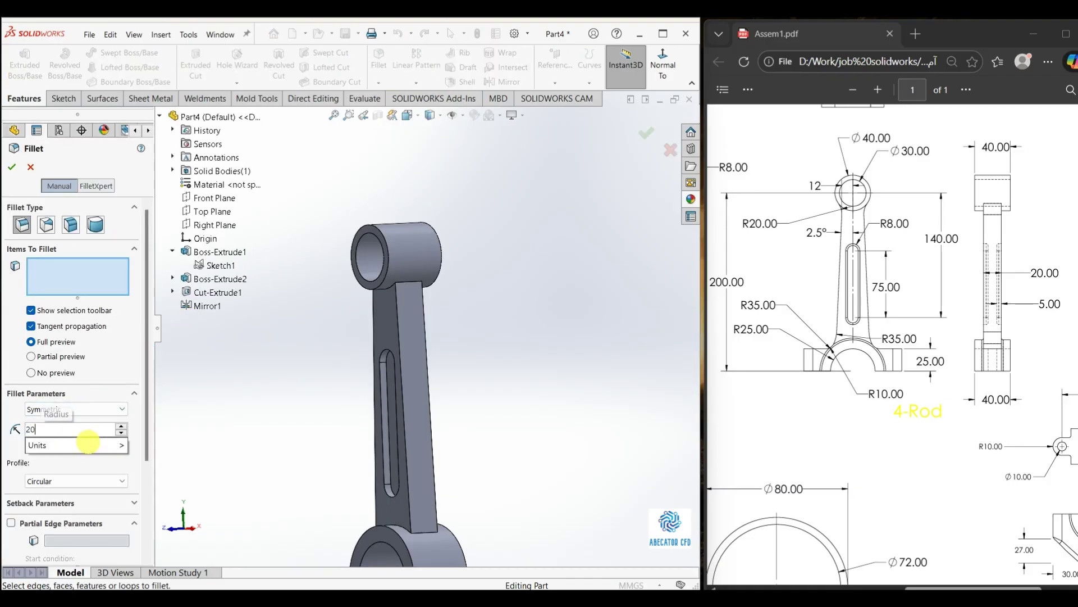
{"action": "key", "text": "Return"}
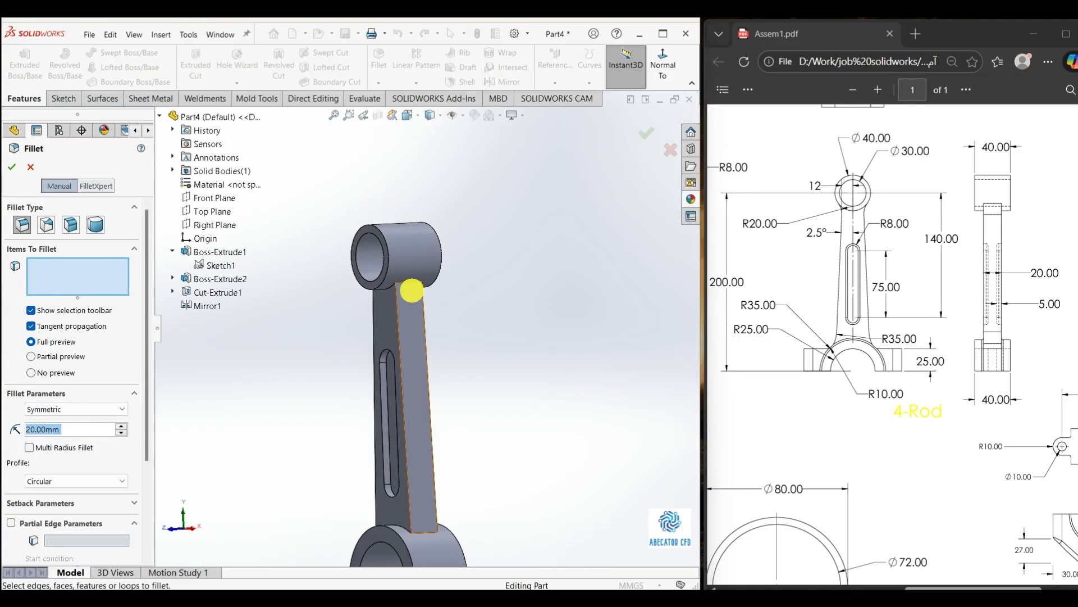
{"action": "left_click", "coordinate": [410, 281]}
{"action": "middle_click_drag", "start_coordinate": [356, 373], "coordinate": [521, 366]}
{"action": "scroll", "coordinate": [412, 301], "scroll_direction": "down", "scroll_amount": 4}
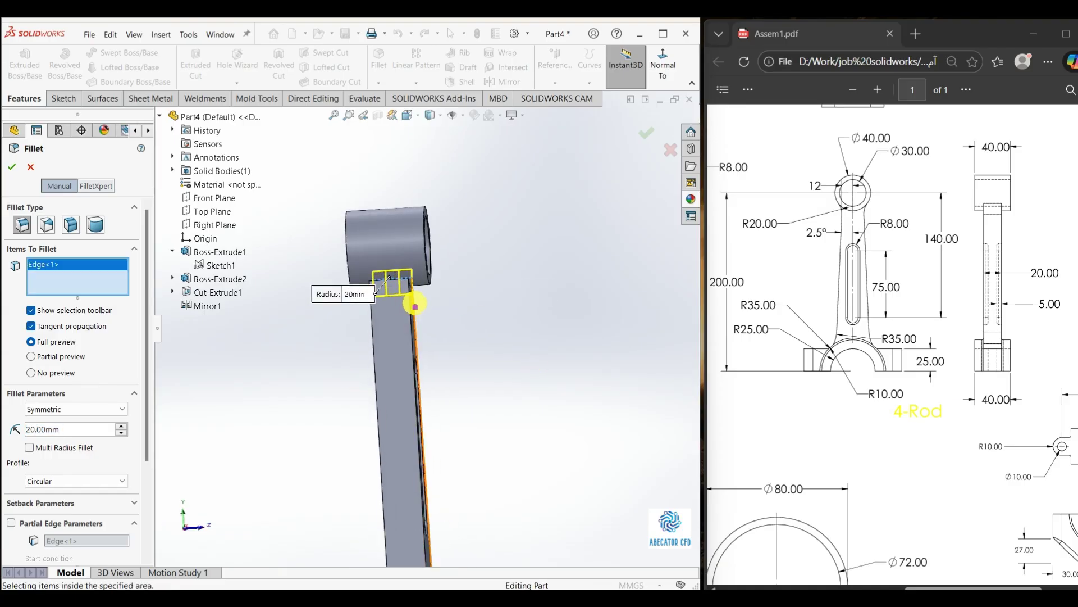
{"action": "middle_click_drag", "start_coordinate": [422, 284], "coordinate": [386, 285]}
{"action": "left_click", "coordinate": [379, 275]}
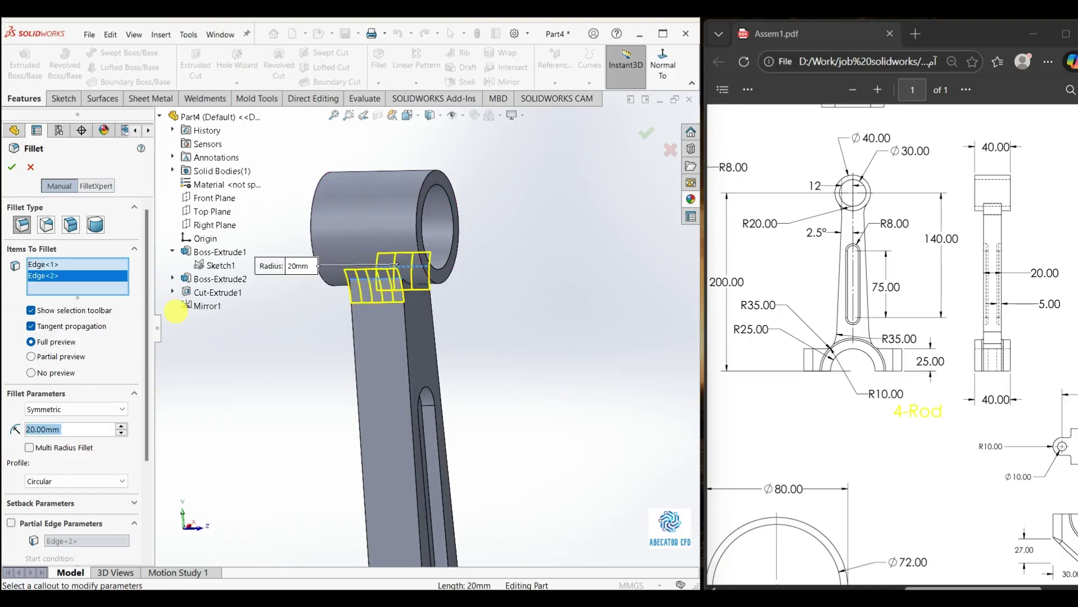
{"action": "left_click", "coordinate": [11, 167]}
- Fillet the two edges where the shank meets the big-end arch with a 35 mm radius
{"action": "scroll", "coordinate": [425, 337], "scroll_direction": "up", "scroll_amount": 3}
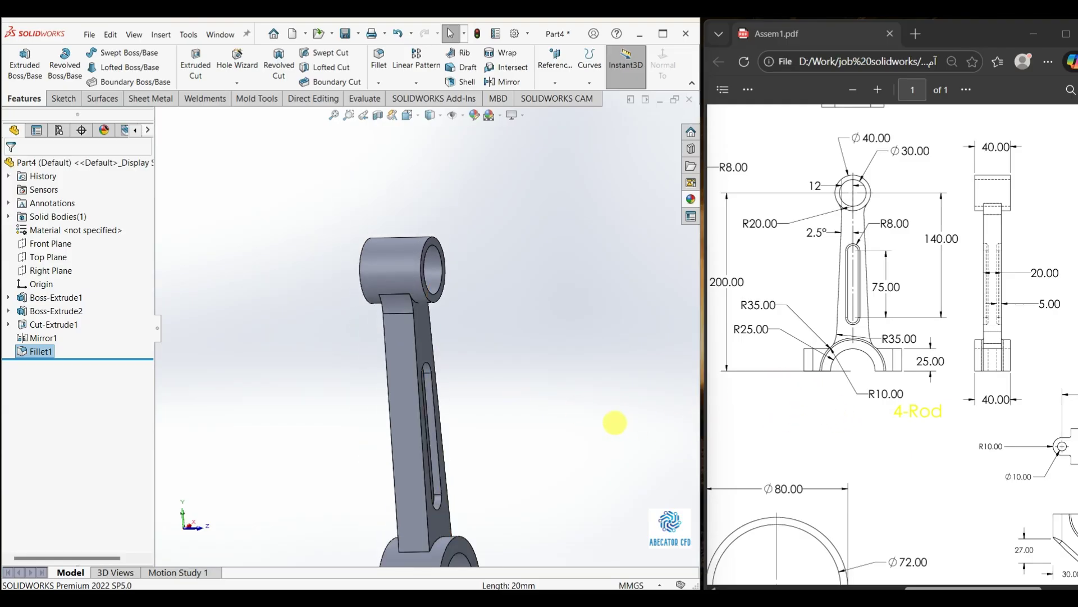
{"action": "middle_click_drag", "start_coordinate": [553, 420], "coordinate": [402, 479]}
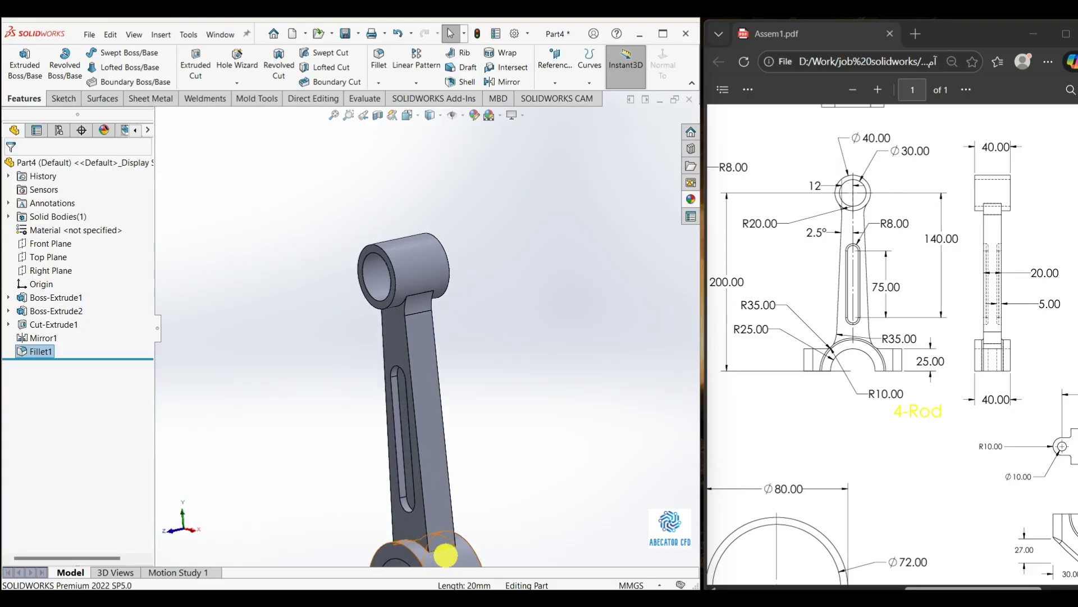
{"action": "scroll", "coordinate": [446, 545], "scroll_direction": "up", "scroll_amount": 2}
{"action": "scroll", "coordinate": [446, 544], "scroll_direction": "down", "scroll_amount": 3}
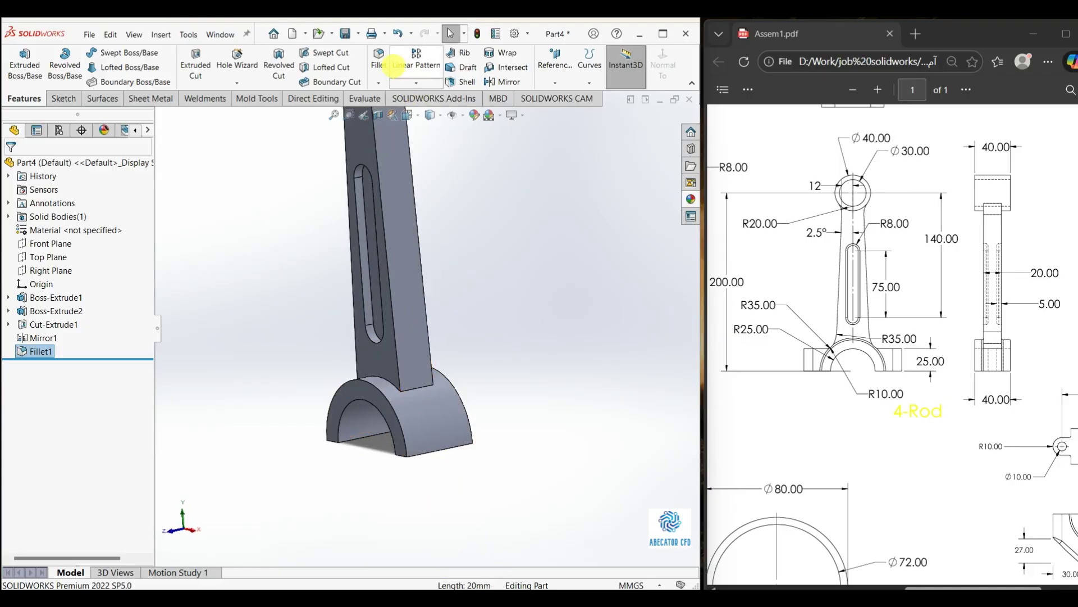
{"action": "left_click", "coordinate": [381, 62]}
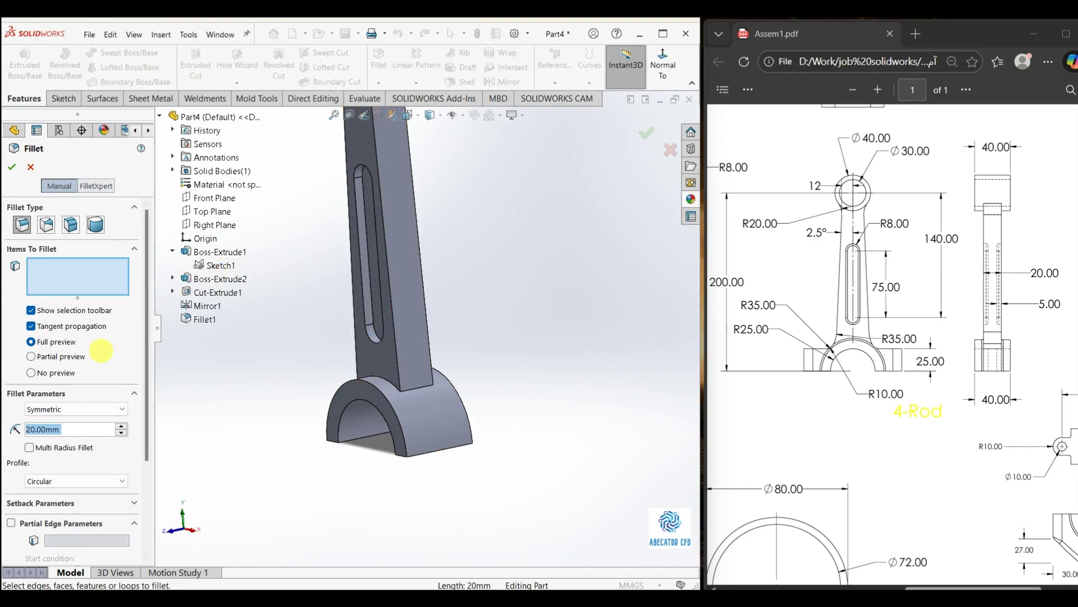
{"action": "type", "text": "35"}
{"action": "key", "text": "Return"}
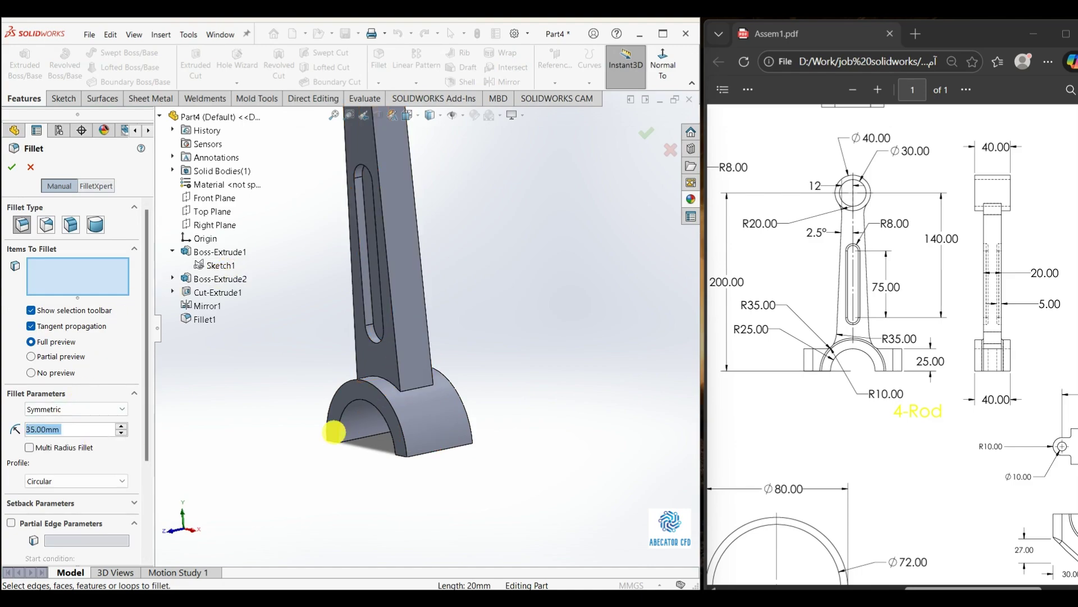
{"action": "left_click", "coordinate": [323, 434]}
{"action": "middle_click_drag", "start_coordinate": [324, 435], "coordinate": [460, 452]}
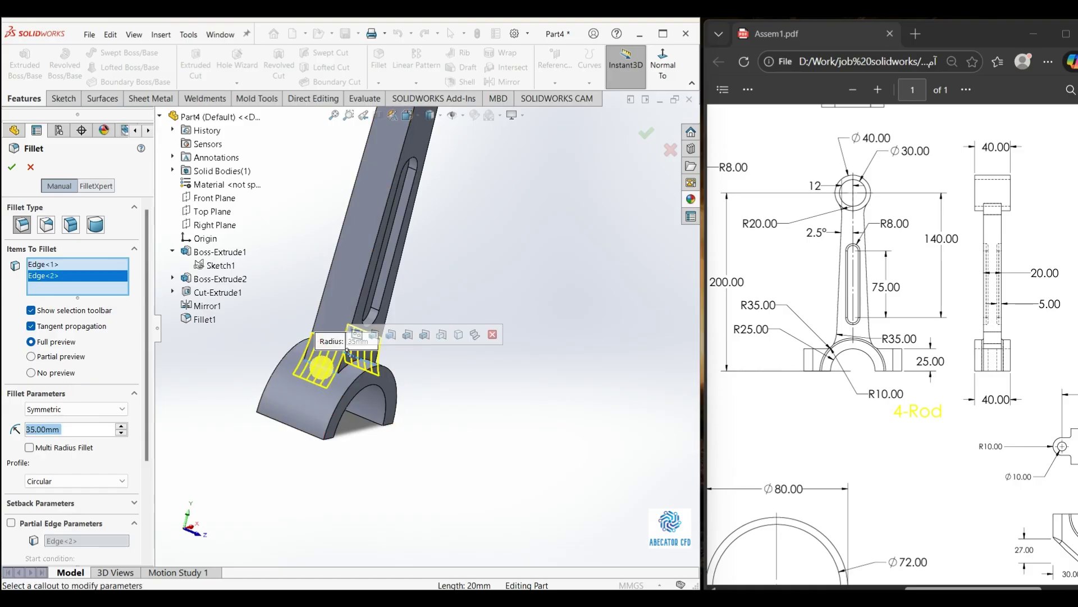
{"action": "left_click", "coordinate": [11, 167]}
- Start a sketch on the flat bottom face of the rod's big-end arch
{"action": "middle_click_drag", "start_coordinate": [510, 407], "coordinate": [384, 421]}
{"action": "scroll", "coordinate": [384, 422], "scroll_direction": "up", "scroll_amount": 4}
{"action": "middle_click_drag", "start_coordinate": [358, 291], "coordinate": [485, 347]}
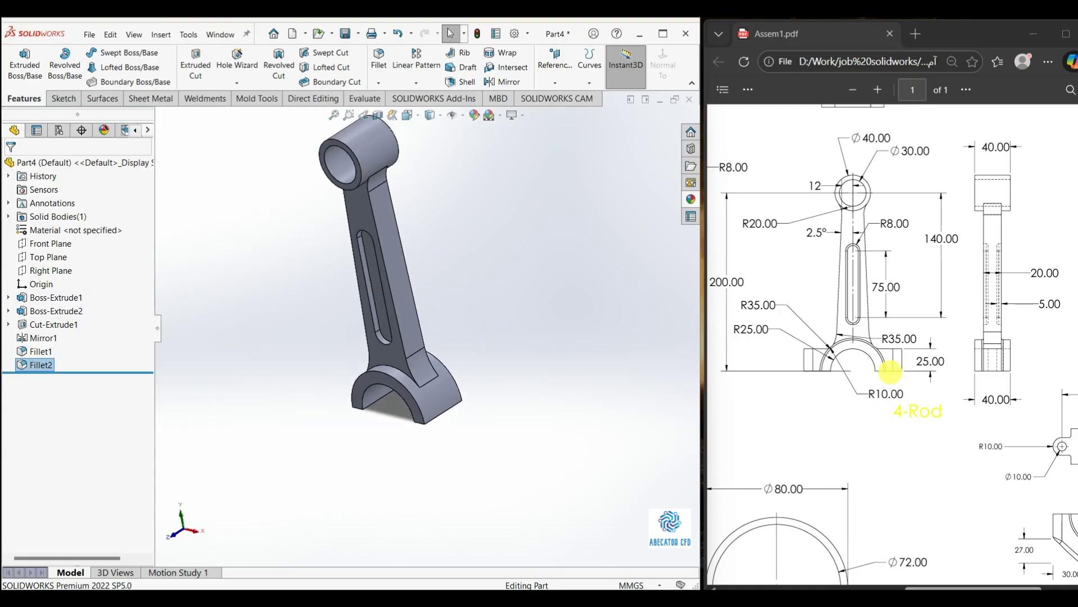
{"action": "middle_click_drag", "start_coordinate": [423, 329], "coordinate": [421, 270]}
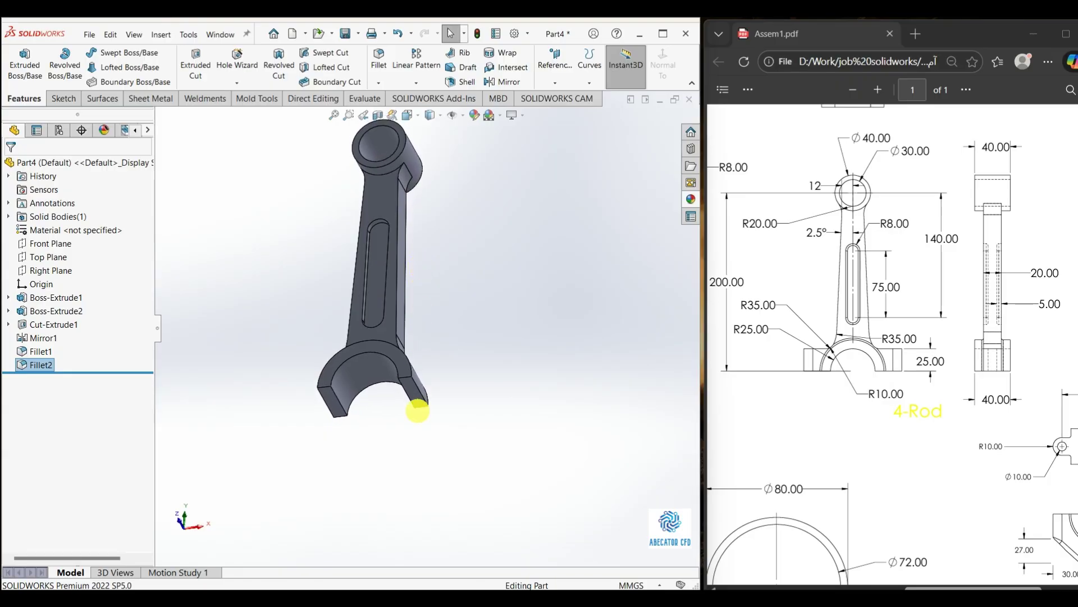
{"action": "scroll", "coordinate": [419, 407], "scroll_direction": "down", "scroll_amount": 4}
{"action": "left_click", "coordinate": [414, 361]}
{"action": "left_click", "coordinate": [464, 328]}
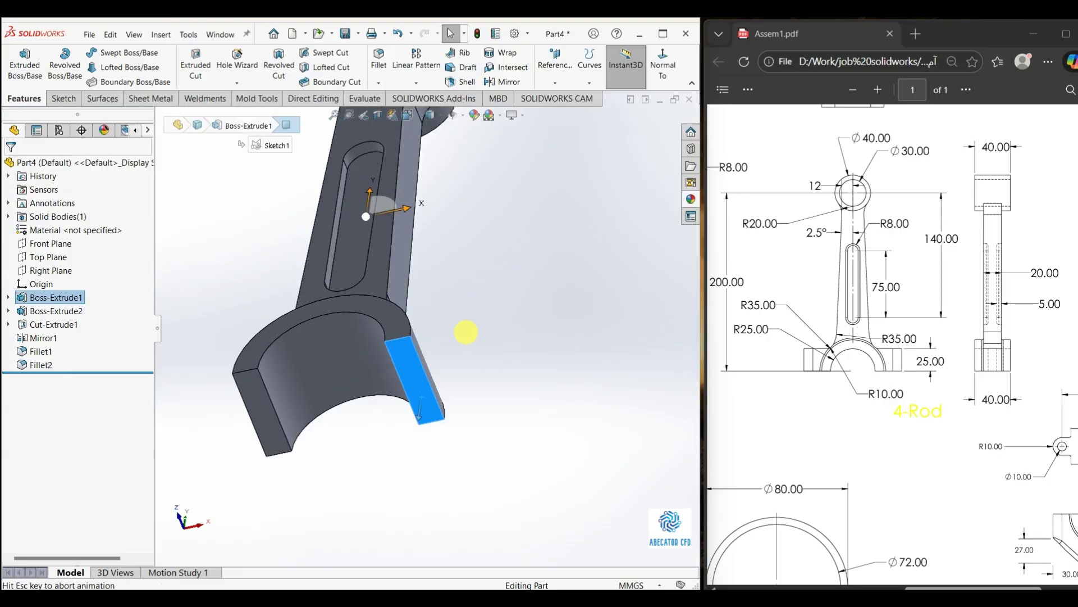
- Sketch a horizontal centerpoint straight slot on the origin, about 116 mm between arc centres and 26 mm wide, using the rod drawing as reference
{"action": "scroll", "coordinate": [915, 269], "scroll_direction": "up", "scroll_amount": 3, "text": "ctrl"}
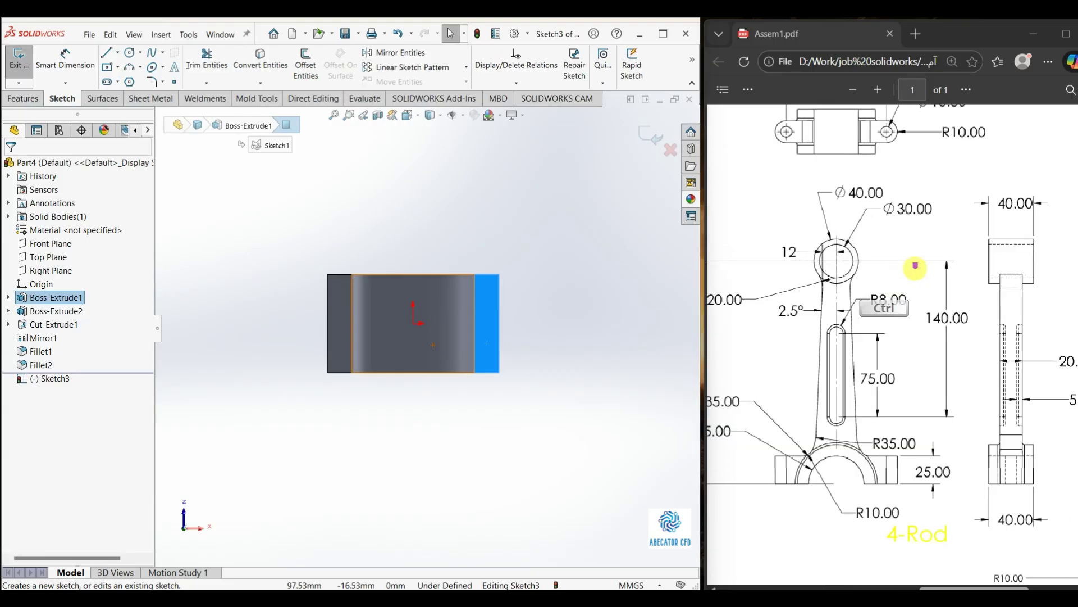
{"action": "scroll", "coordinate": [915, 270], "scroll_direction": "down", "scroll_amount": 4, "text": "ctrl"}
{"action": "left_click", "coordinate": [265, 273]}
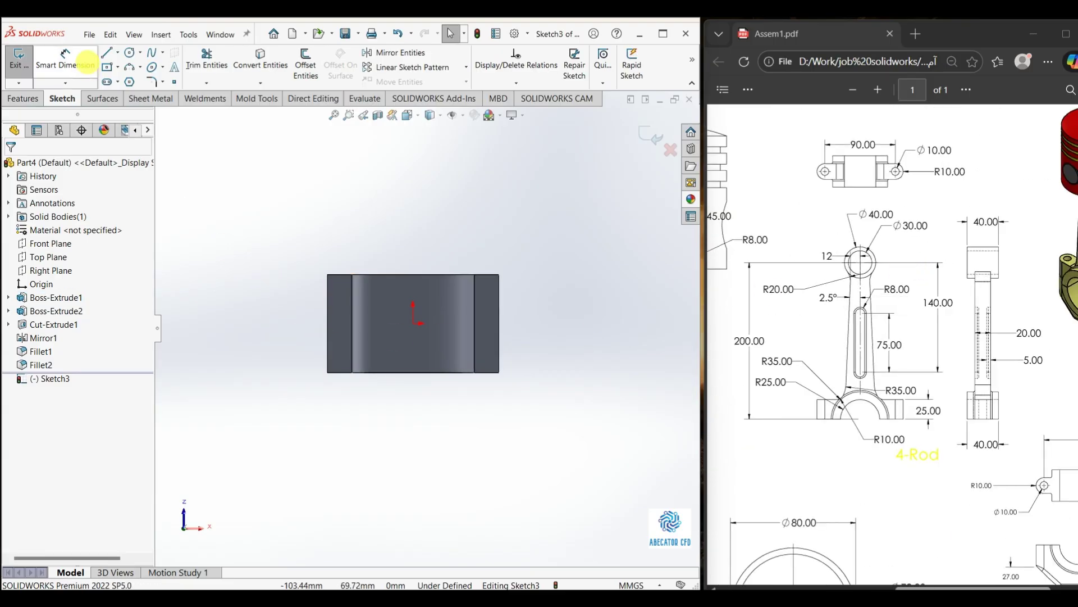
{"action": "left_click", "coordinate": [118, 67]}
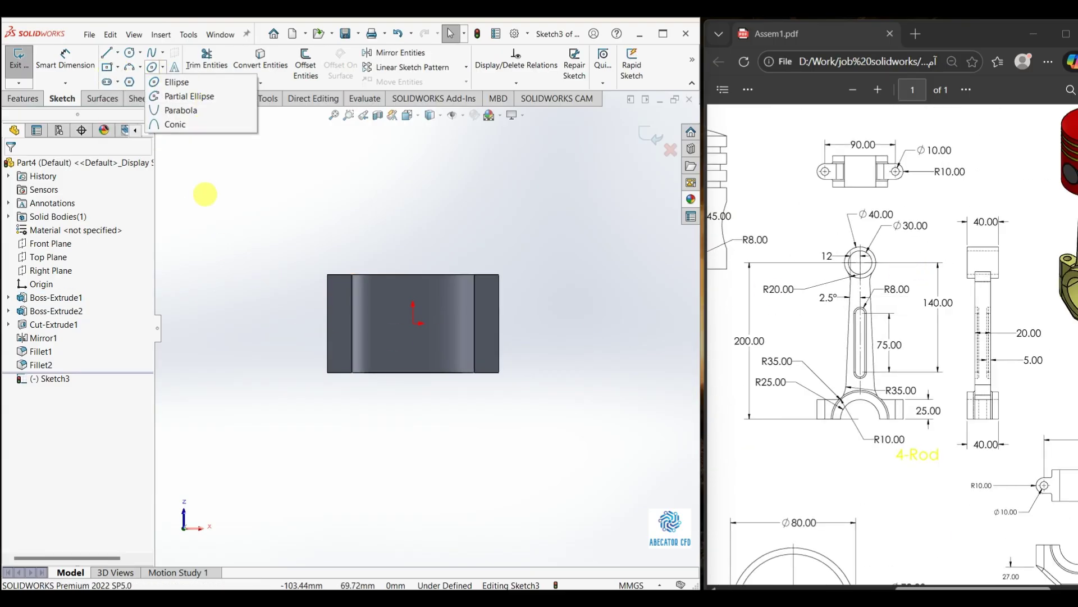
{"action": "left_click", "coordinate": [204, 192]}
{"action": "left_click", "coordinate": [117, 82]}
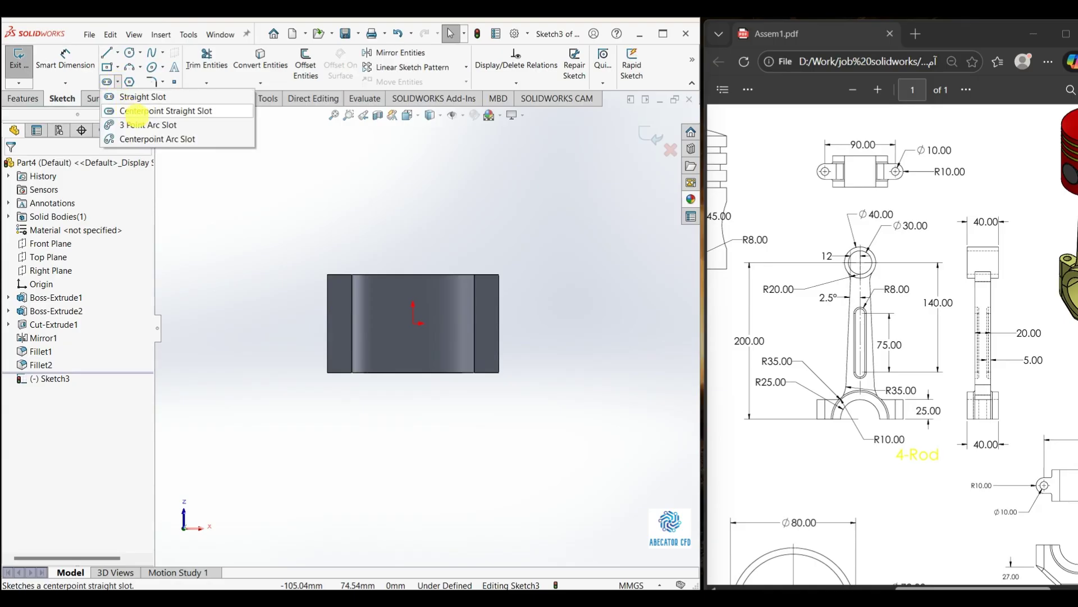
{"action": "left_click", "coordinate": [156, 111]}
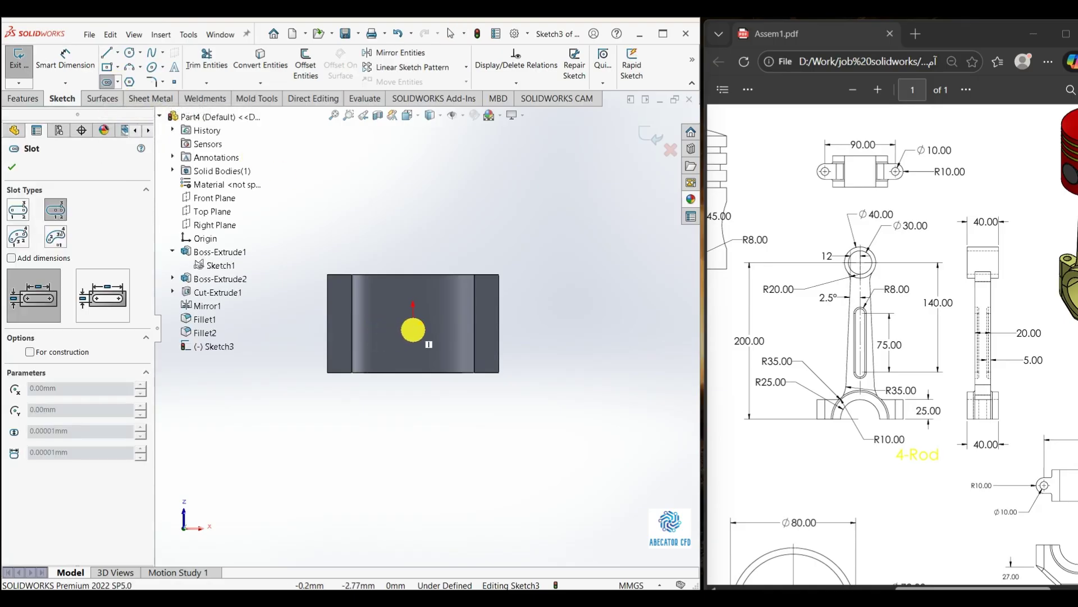
{"action": "left_click", "coordinate": [414, 324]}
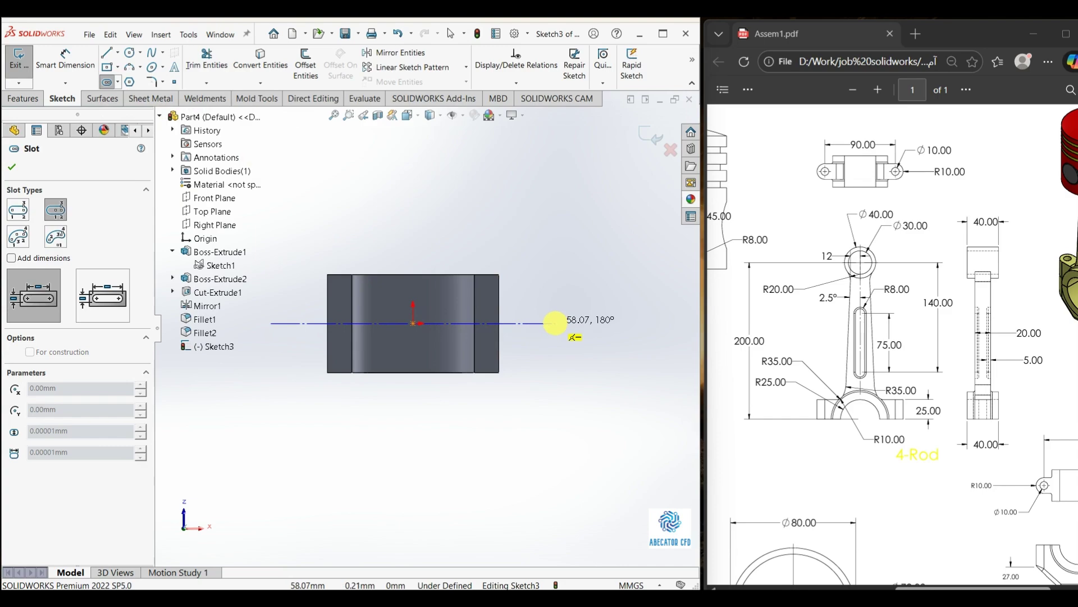
{"action": "left_click", "coordinate": [556, 324]}
{"action": "left_click", "coordinate": [549, 355]}
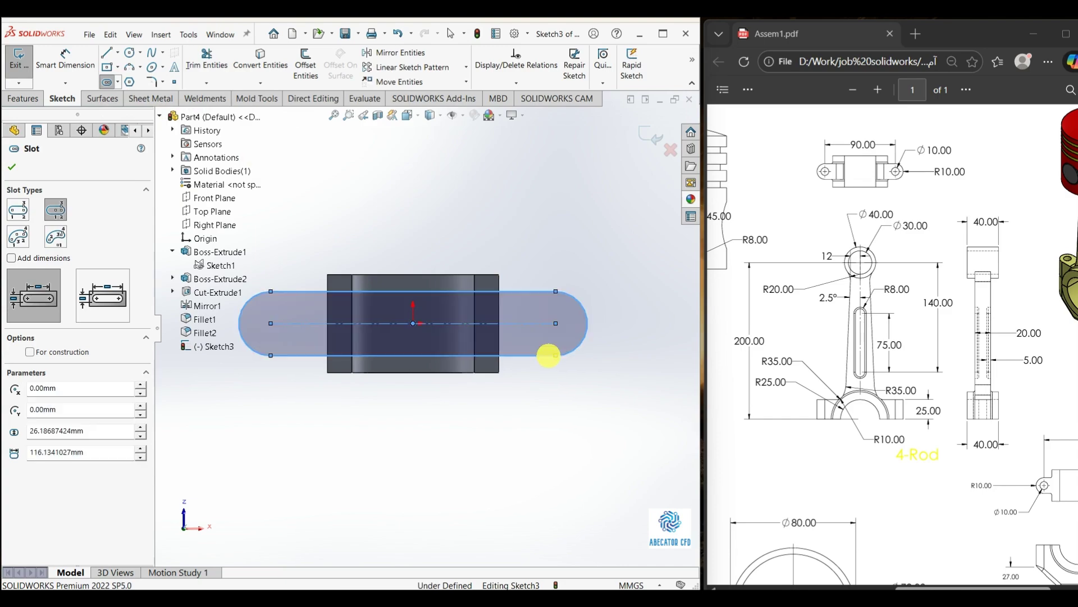
{"action": "key", "text": "Escape"}
- Dimension the slot's centre-to-centre length as 90 mm
{"action": "key", "text": "z"}
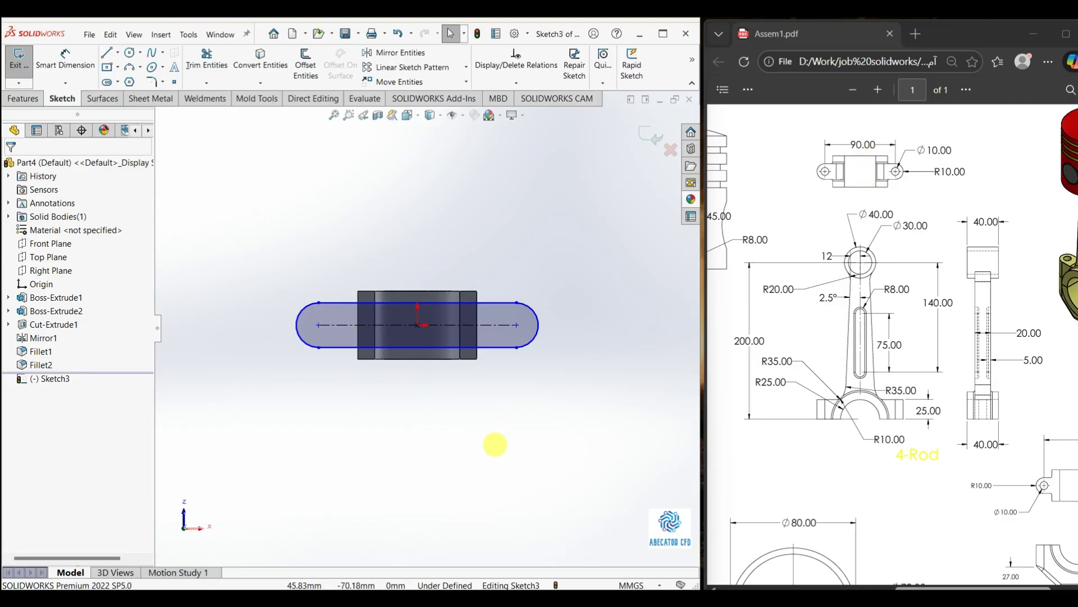
{"action": "right_click_drag", "start_coordinate": [495, 445], "coordinate": [494, 404]}
{"action": "left_click", "coordinate": [489, 326]}
{"action": "left_click", "coordinate": [442, 249]}
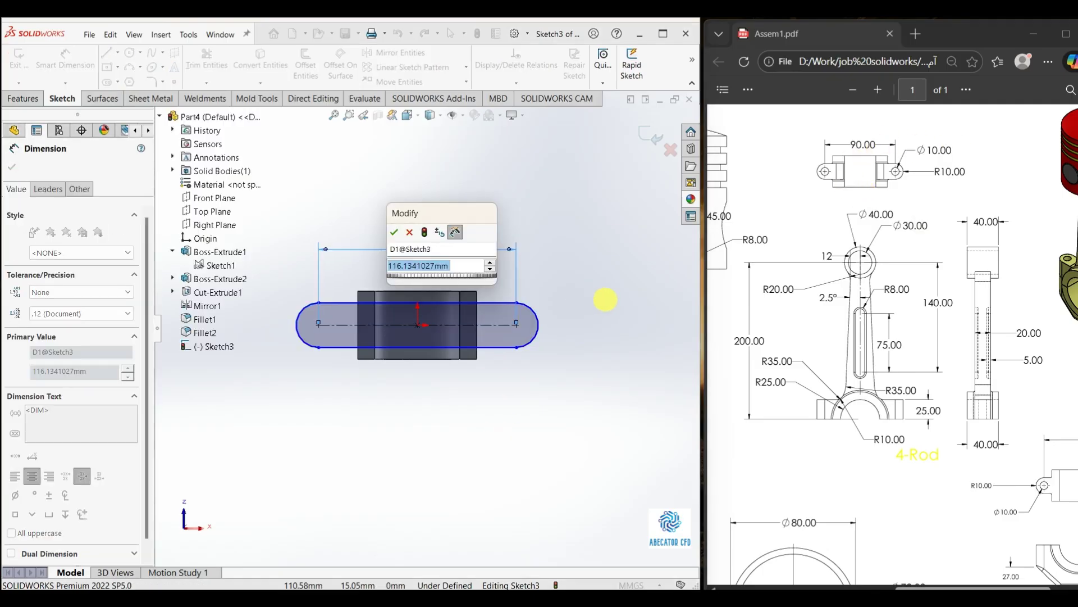
{"action": "type", "text": "90"}
{"action": "key", "text": "Return"}
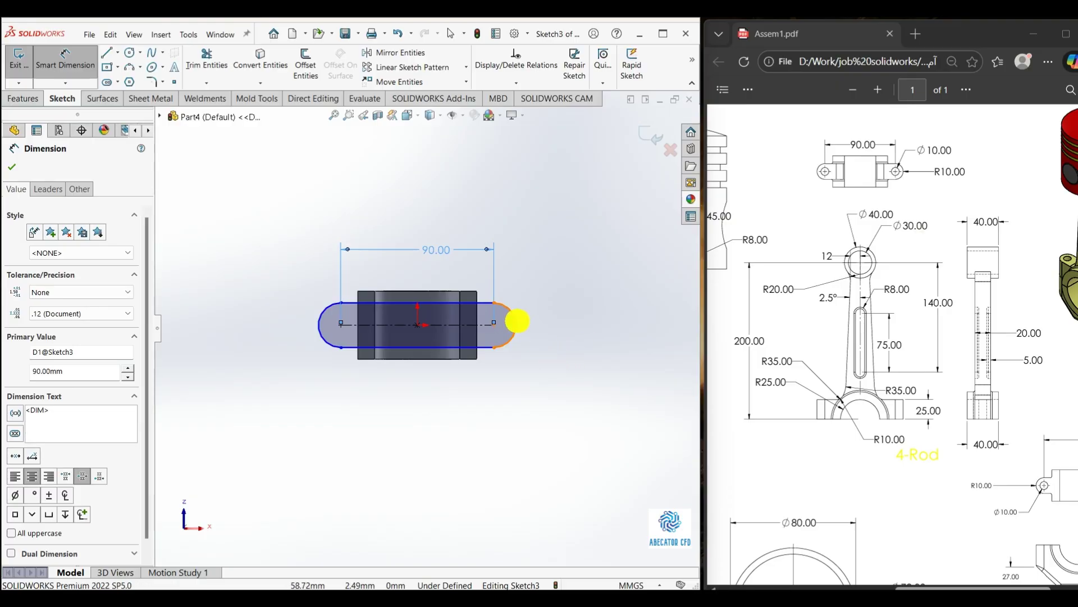
- Dimension the slot's end arc radius as 10 mm
{"action": "left_click", "coordinate": [518, 321]}
{"action": "left_click", "coordinate": [580, 372]}
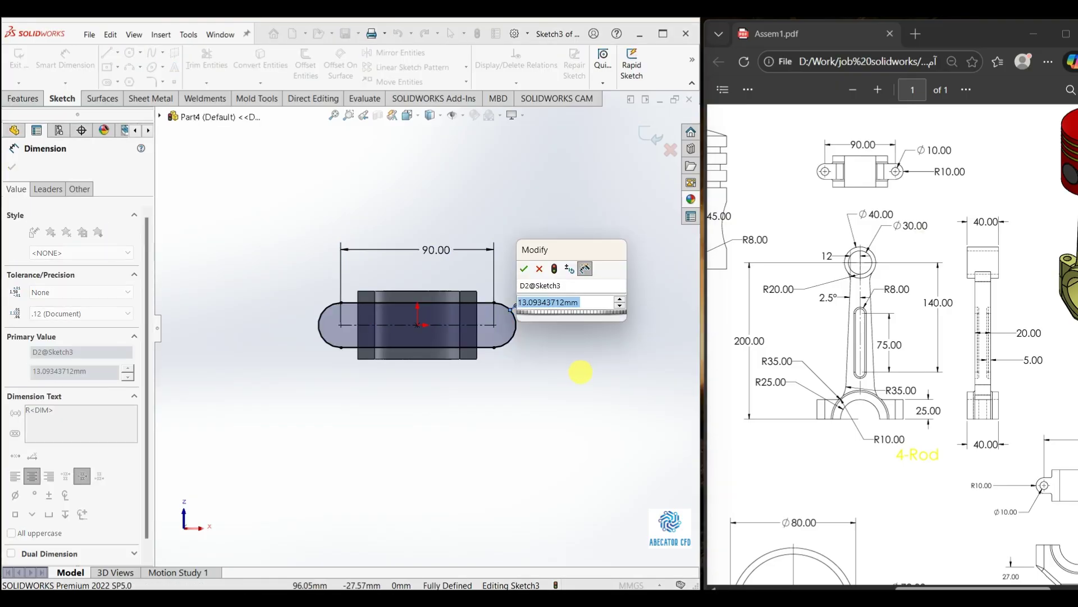
{"action": "type", "text": "10"}
{"action": "key", "text": "Return"}
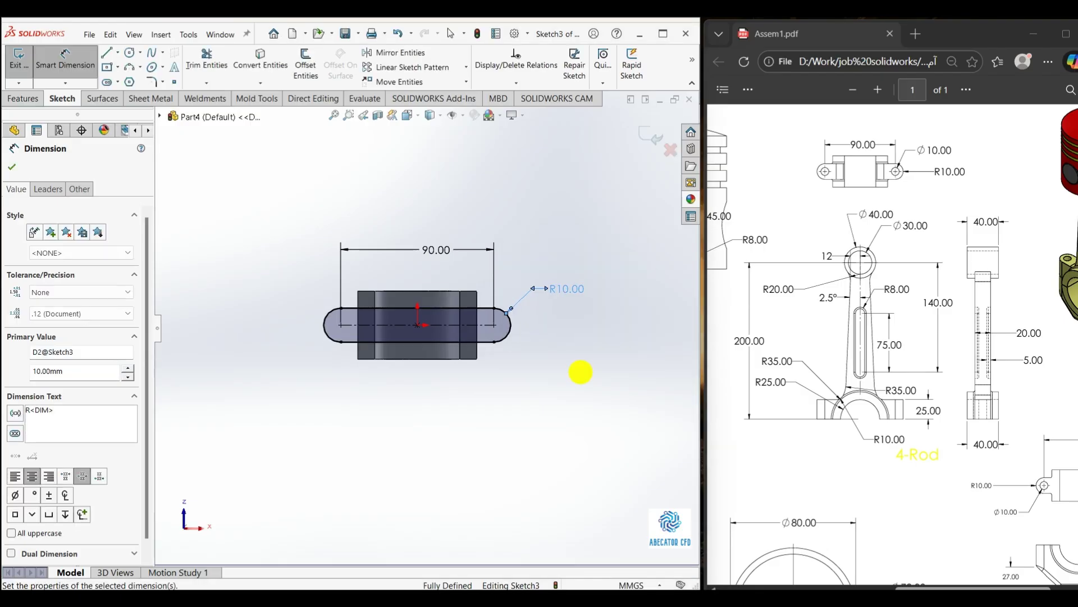
{"action": "key", "text": "Escape"}
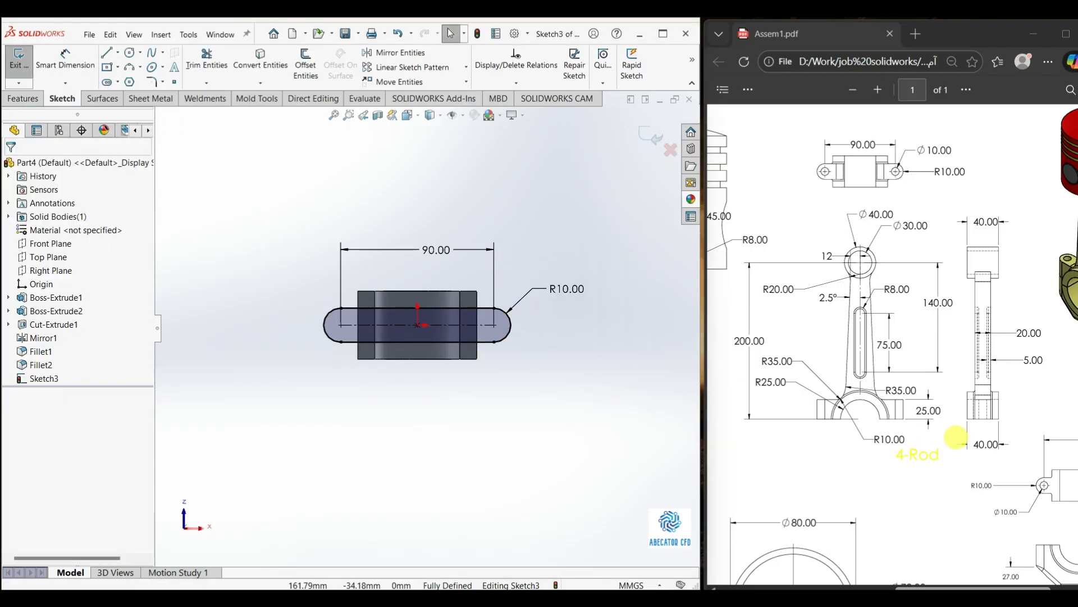
- Extrude the slot profile 25 mm upward into the rod's big end, reversing the direction and merging the result
{"action": "scroll", "coordinate": [936, 420], "scroll_direction": "up", "scroll_amount": 4, "text": "ctrl"}
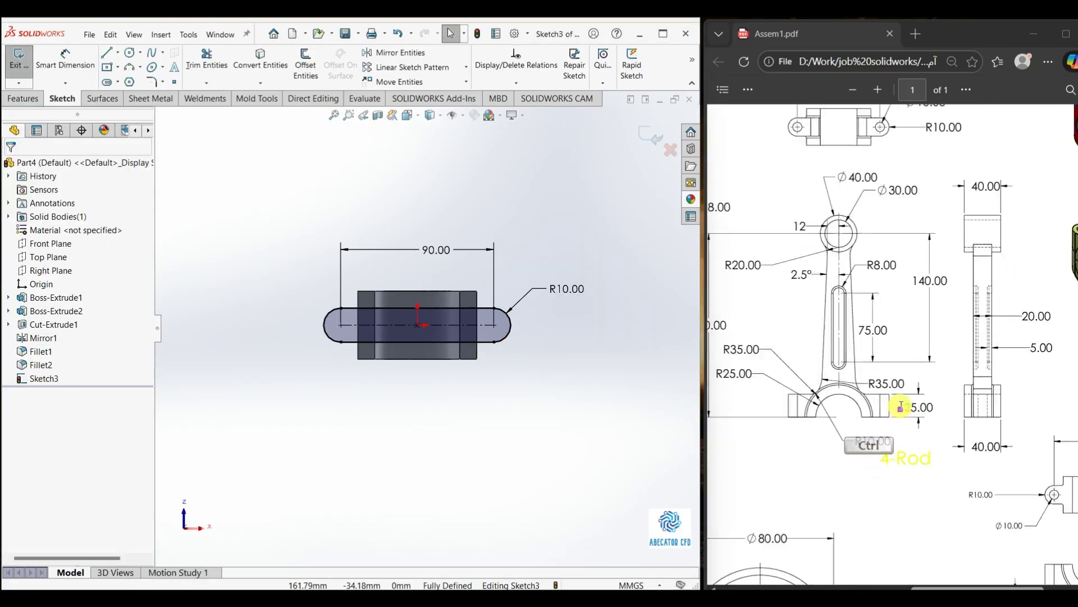
{"action": "scroll", "coordinate": [915, 416], "scroll_direction": "up", "scroll_amount": 1, "text": "ctrl"}
{"action": "scroll", "coordinate": [916, 414], "scroll_direction": "down", "scroll_amount": 3, "text": "ctrl"}
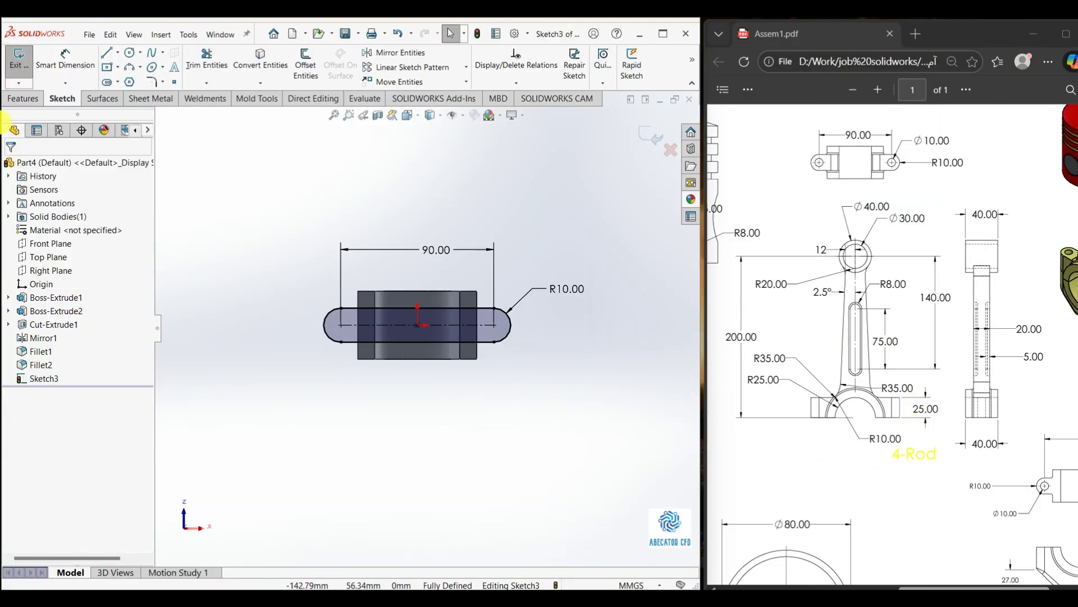
{"action": "left_click", "coordinate": [21, 99]}
{"action": "left_click", "coordinate": [25, 64]}
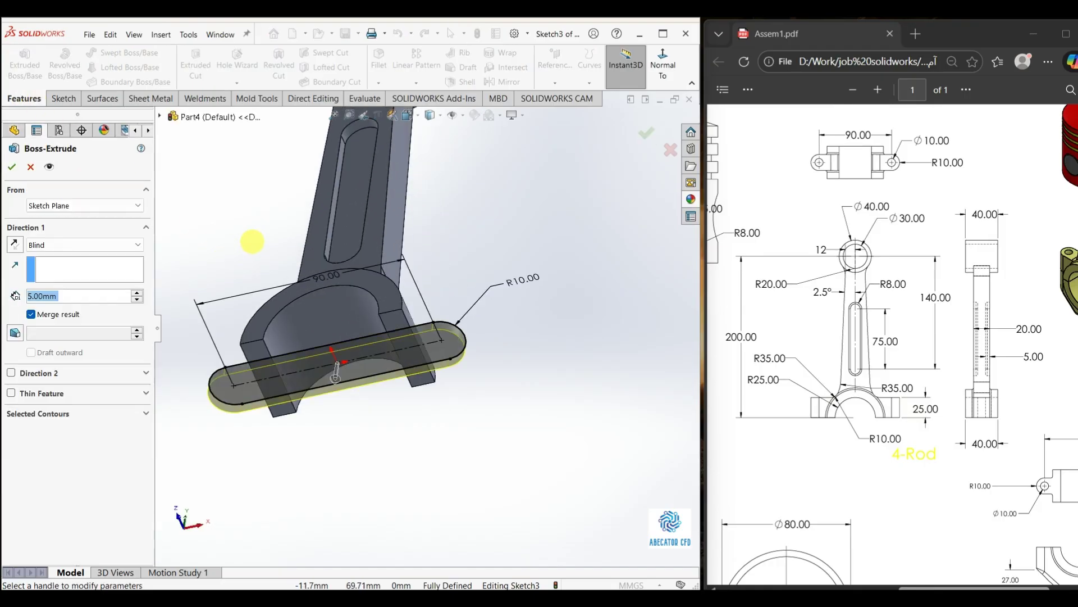
{"action": "left_click", "coordinate": [287, 353]}
{"action": "left_click", "coordinate": [14, 244]}
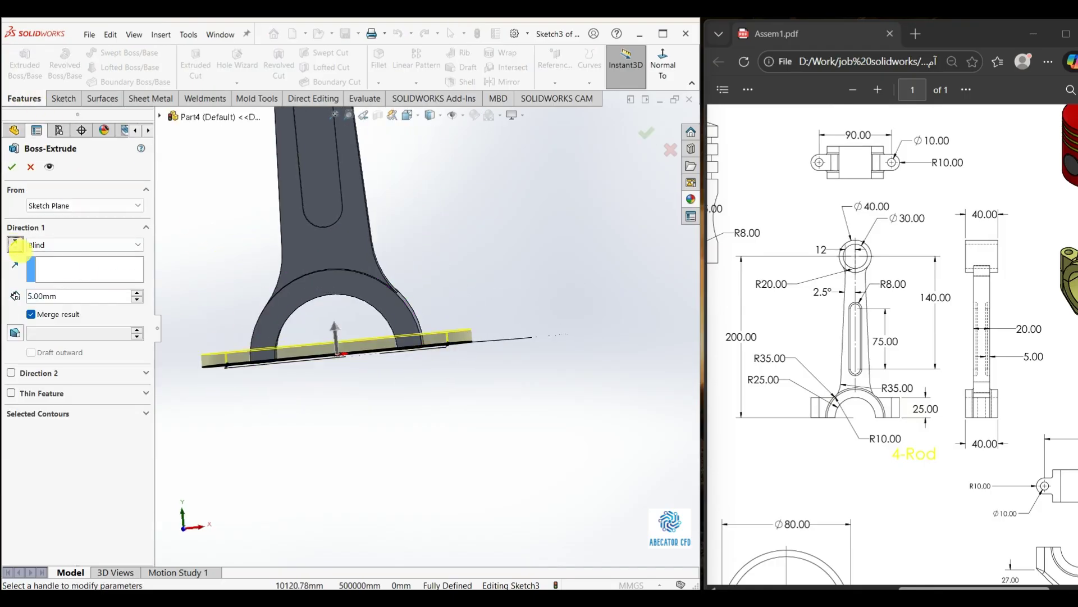
{"action": "type", "text": "25"}
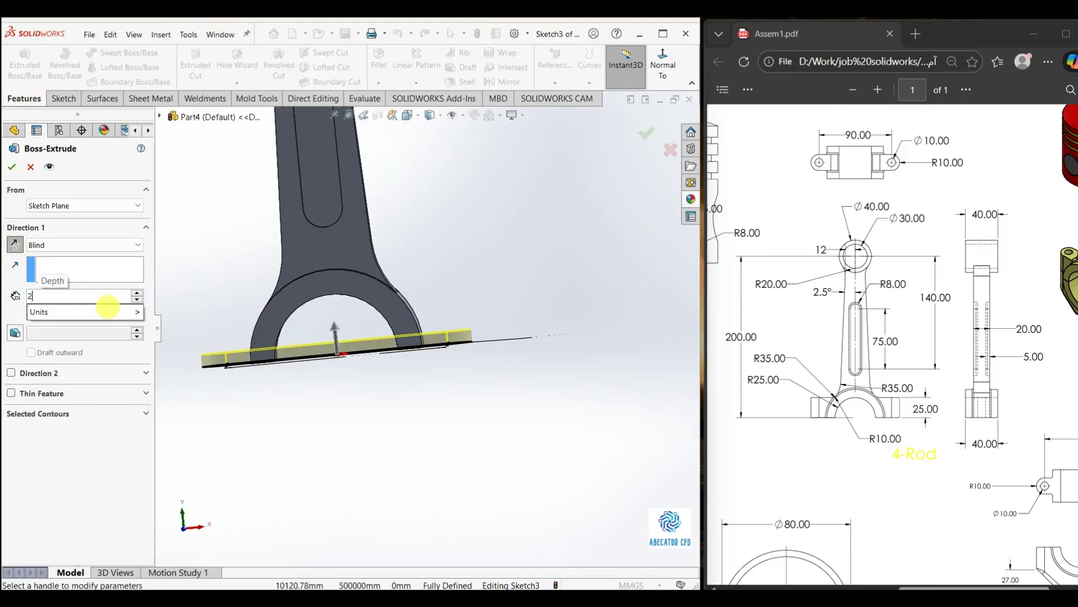
{"action": "key", "text": "Return"}
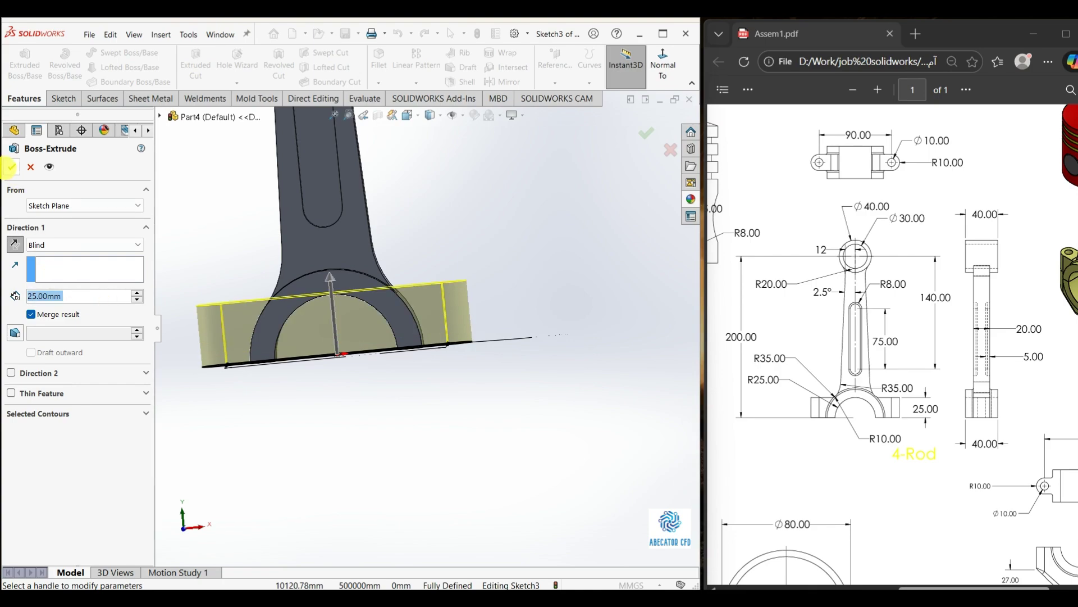
{"action": "left_click", "coordinate": [11, 167]}
- Sketch on the half-round face filling the big-end bore and convert its outline into sketch entities
{"action": "left_click", "coordinate": [224, 238]}
{"action": "middle_click_drag", "start_coordinate": [224, 238], "coordinate": [384, 327]}
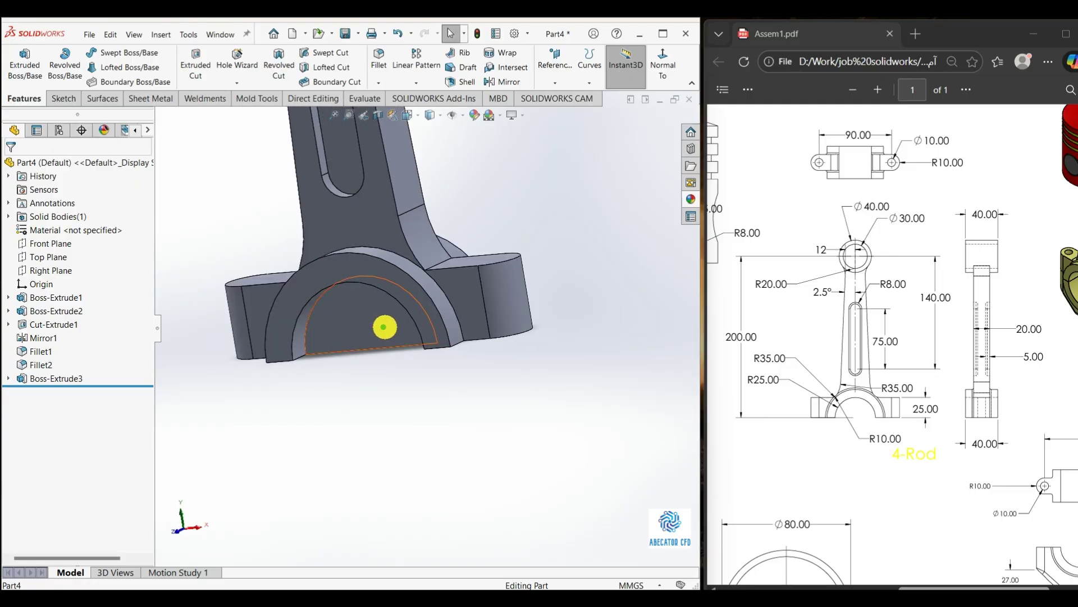
{"action": "left_click", "coordinate": [382, 323]}
{"action": "left_click", "coordinate": [455, 342]}
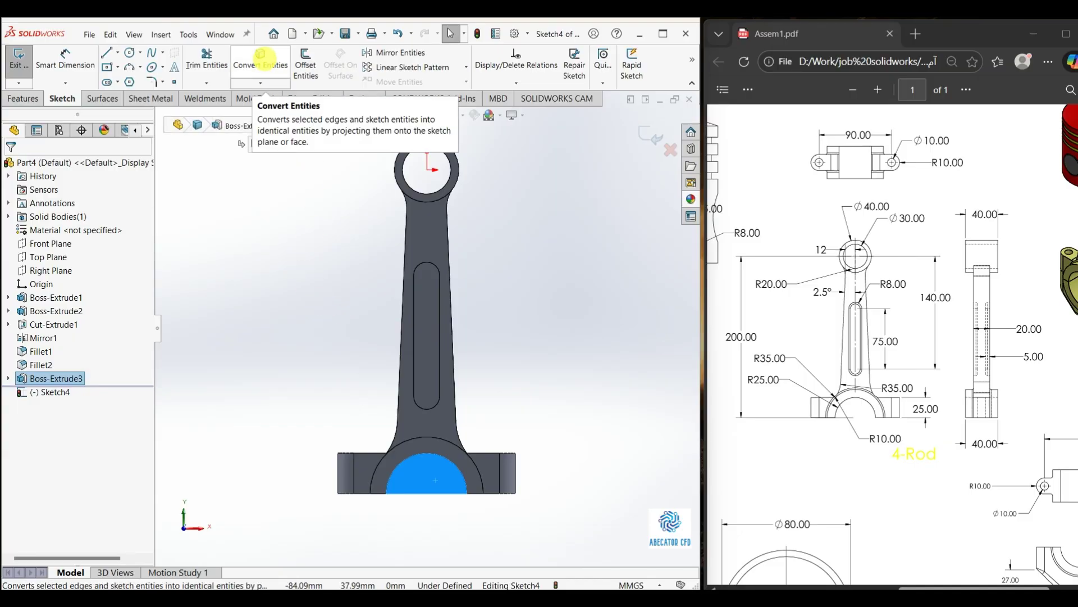
{"action": "left_click", "coordinate": [260, 63]}
{"action": "scroll", "coordinate": [460, 484], "scroll_direction": "down", "scroll_amount": 3}
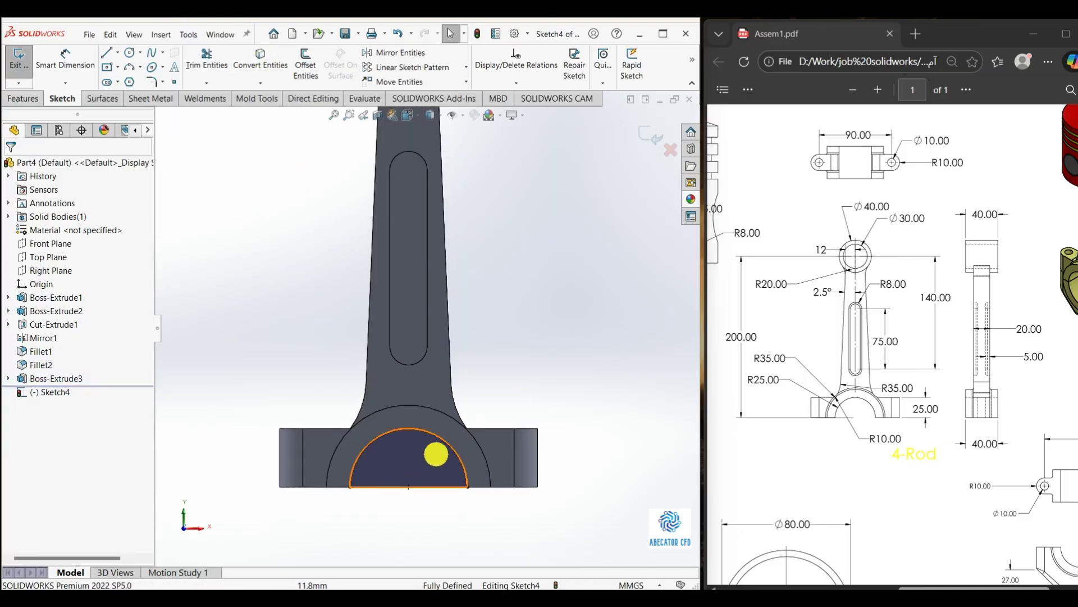
- Cut the half-round profile Through All to clear the material from the big-end bore
{"action": "middle_click_drag", "start_coordinate": [419, 421], "coordinate": [352, 462]}
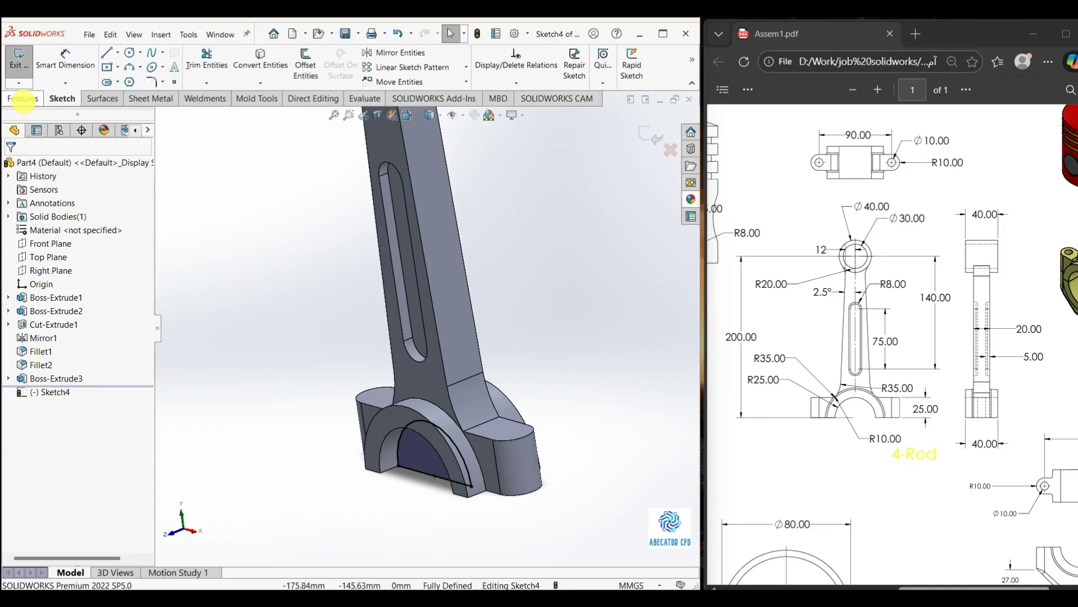
{"action": "left_click", "coordinate": [22, 98]}
{"action": "left_click", "coordinate": [196, 66]}
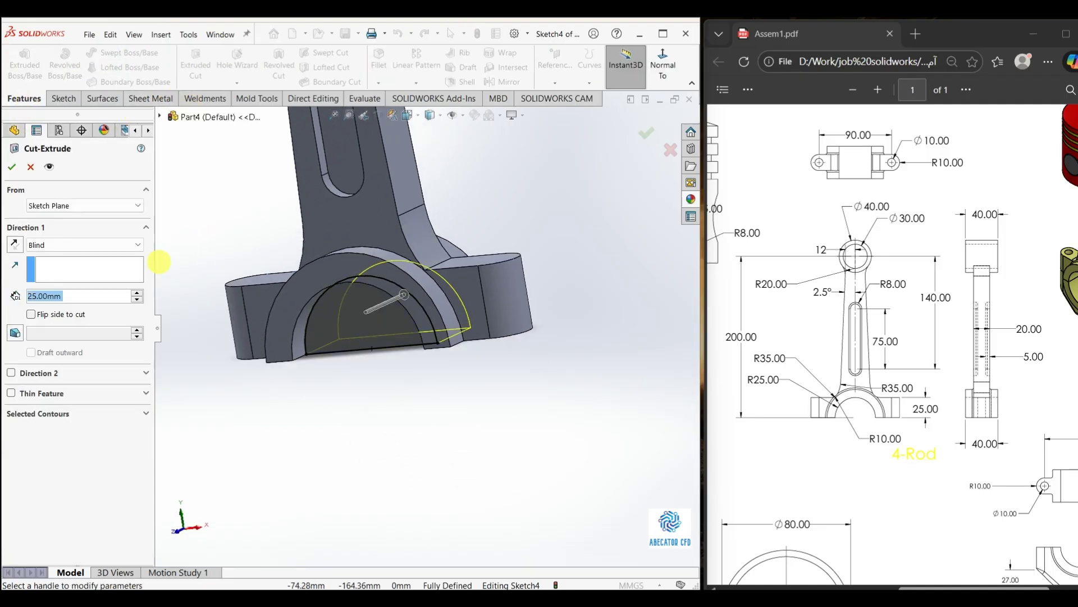
{"action": "left_click", "coordinate": [86, 250]}
{"action": "left_click", "coordinate": [56, 261]}
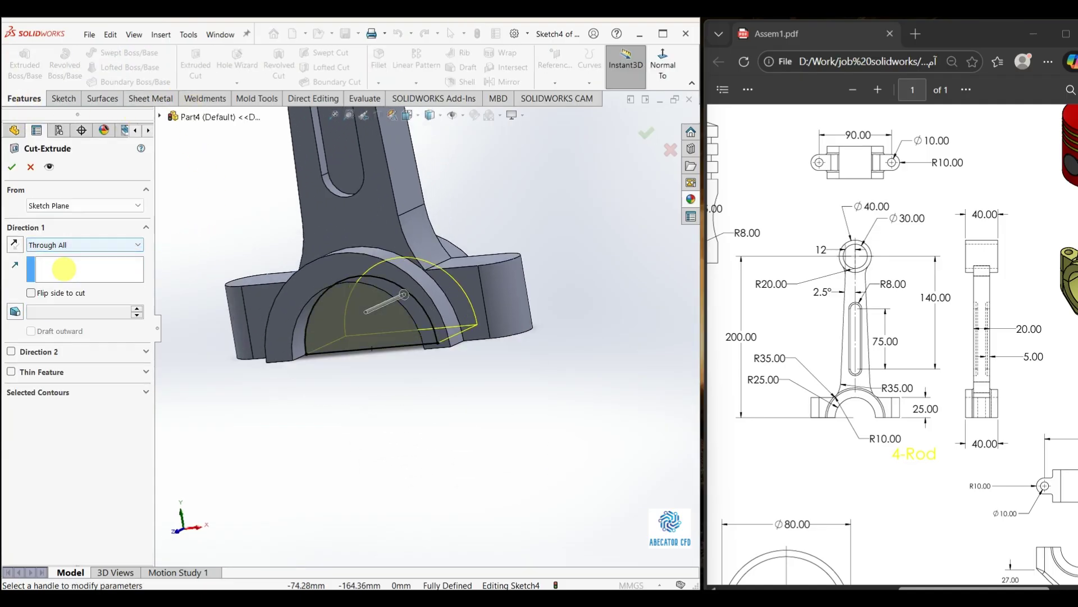
{"action": "left_click", "coordinate": [12, 166]}
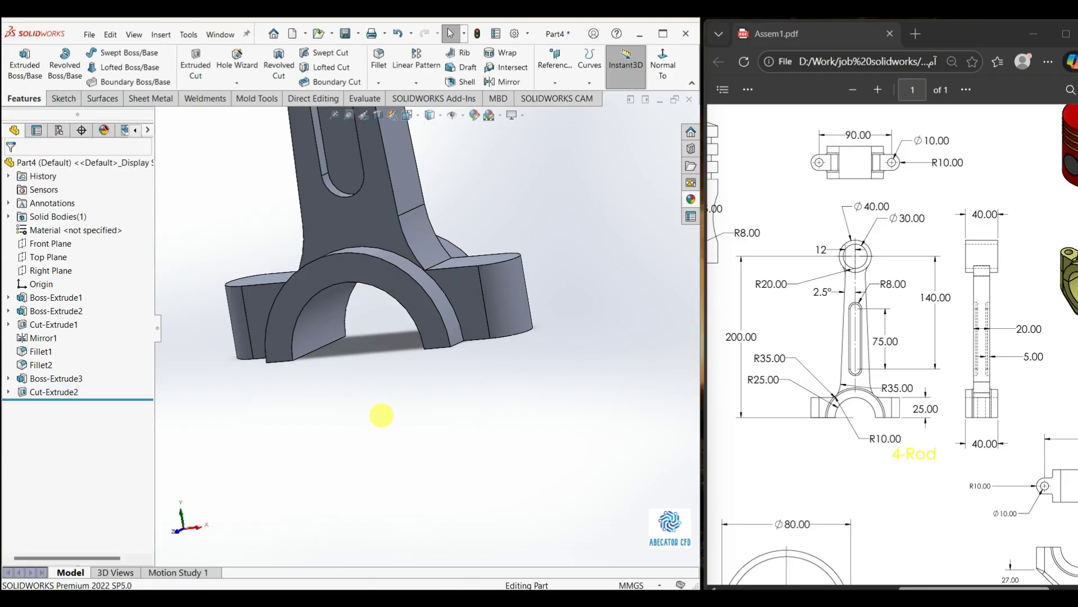
- Sketch two circles on the bolt lugs' top face, concentric with the rounded ends, about 10 mm and 11 mm in diameter
{"action": "middle_click_drag", "start_coordinate": [380, 414], "coordinate": [580, 320]}
{"action": "middle_click_drag", "start_coordinate": [444, 337], "coordinate": [400, 298]}
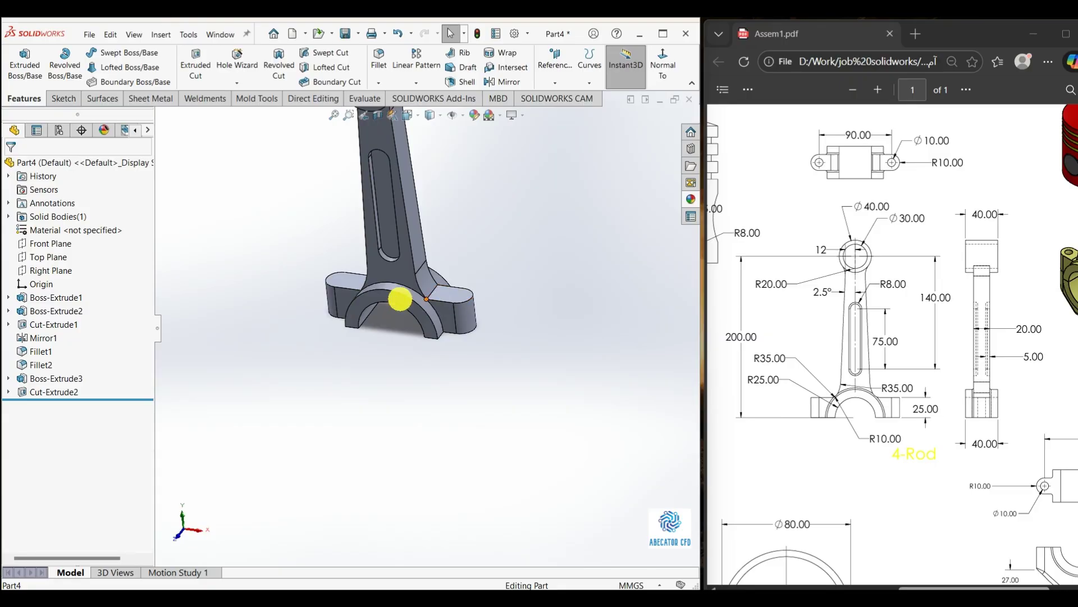
{"action": "scroll", "coordinate": [455, 297], "scroll_direction": "down", "scroll_amount": 2}
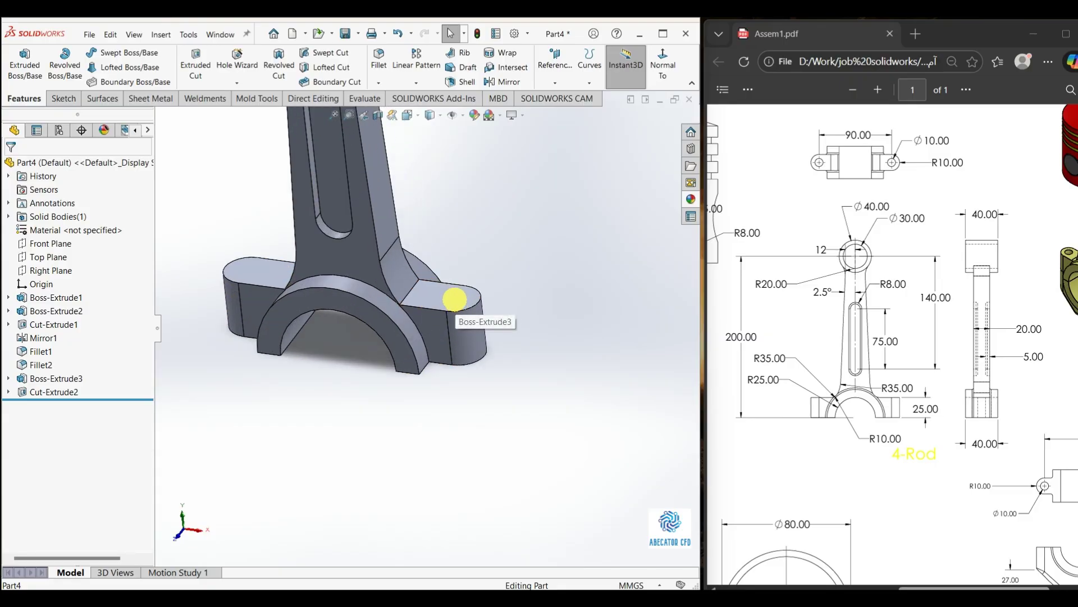
{"action": "left_click", "coordinate": [453, 299]}
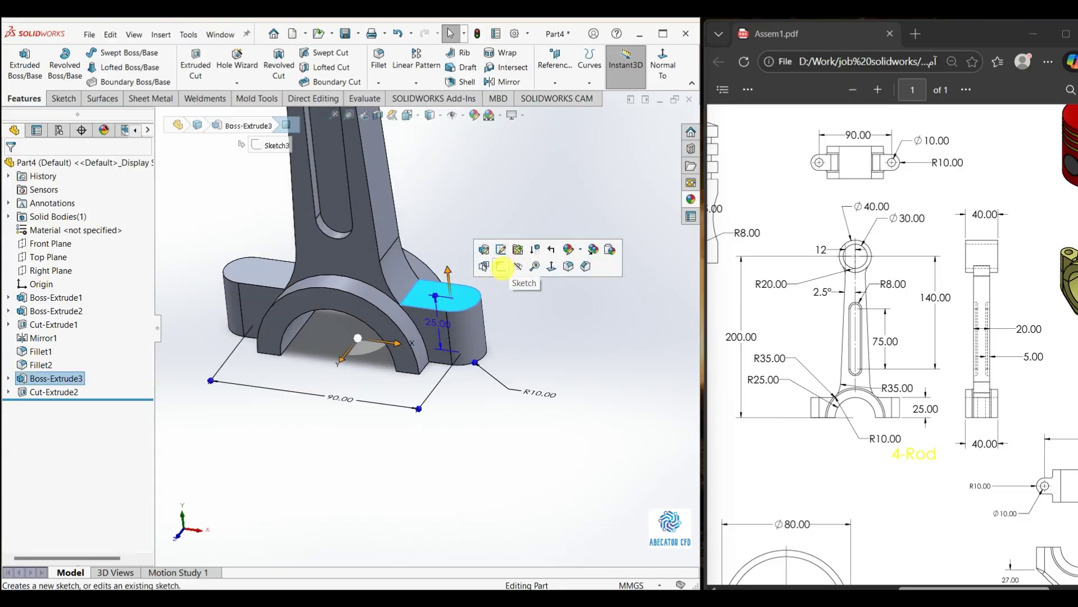
{"action": "left_click", "coordinate": [503, 269]}
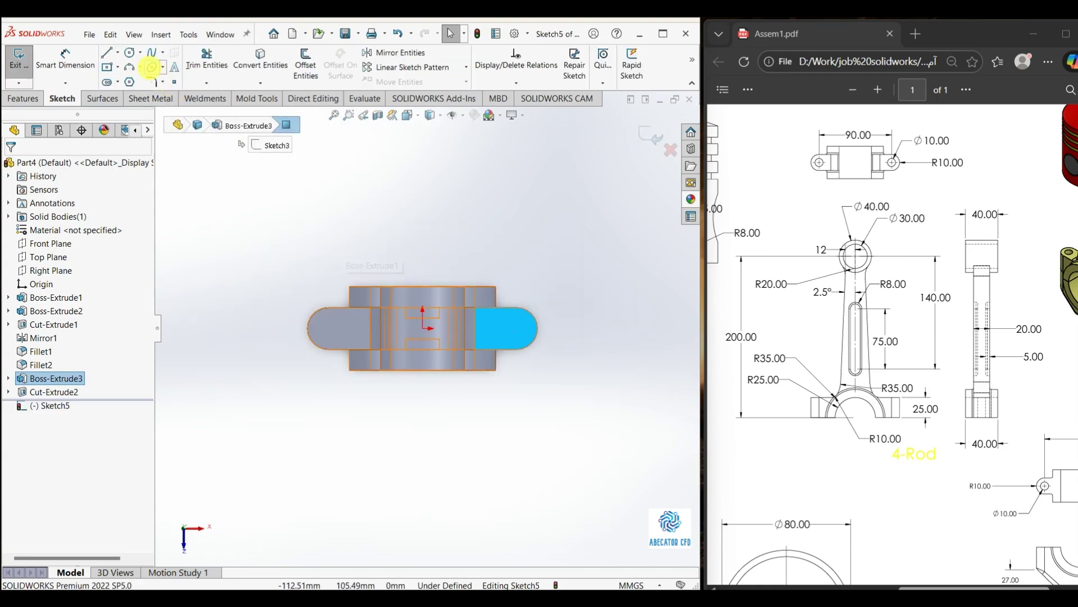
{"action": "left_click", "coordinate": [129, 52]}
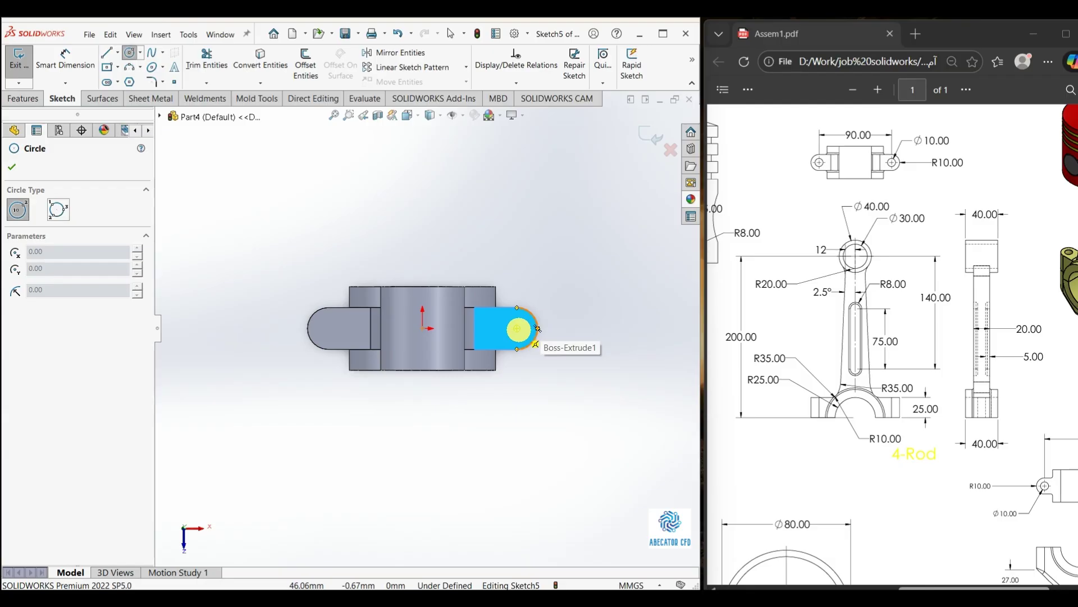
{"action": "left_click", "coordinate": [518, 329]}
{"action": "left_click", "coordinate": [518, 338]}
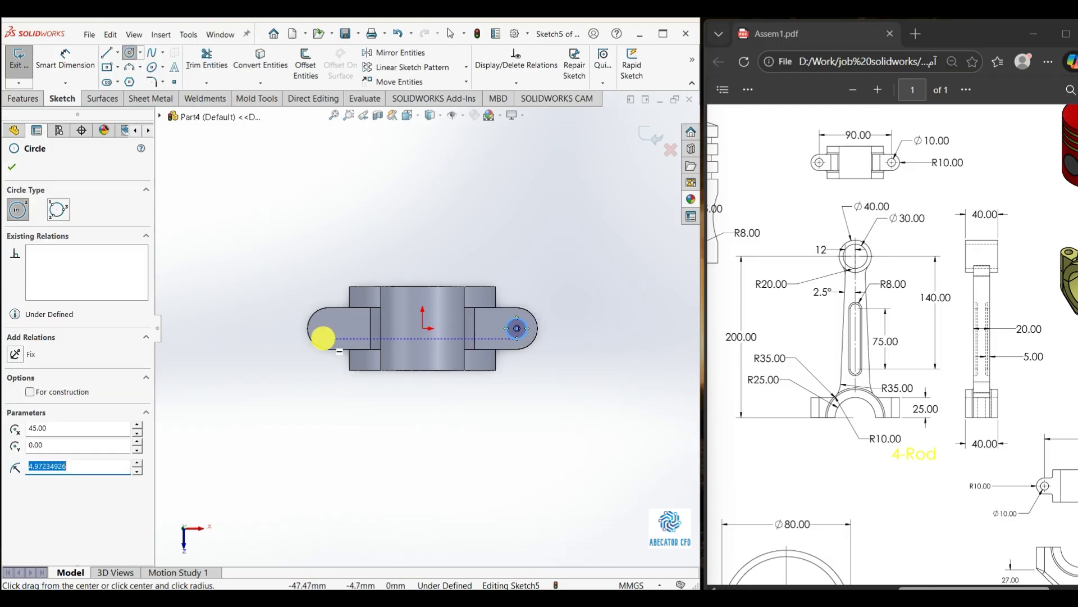
{"action": "left_click", "coordinate": [330, 328]}
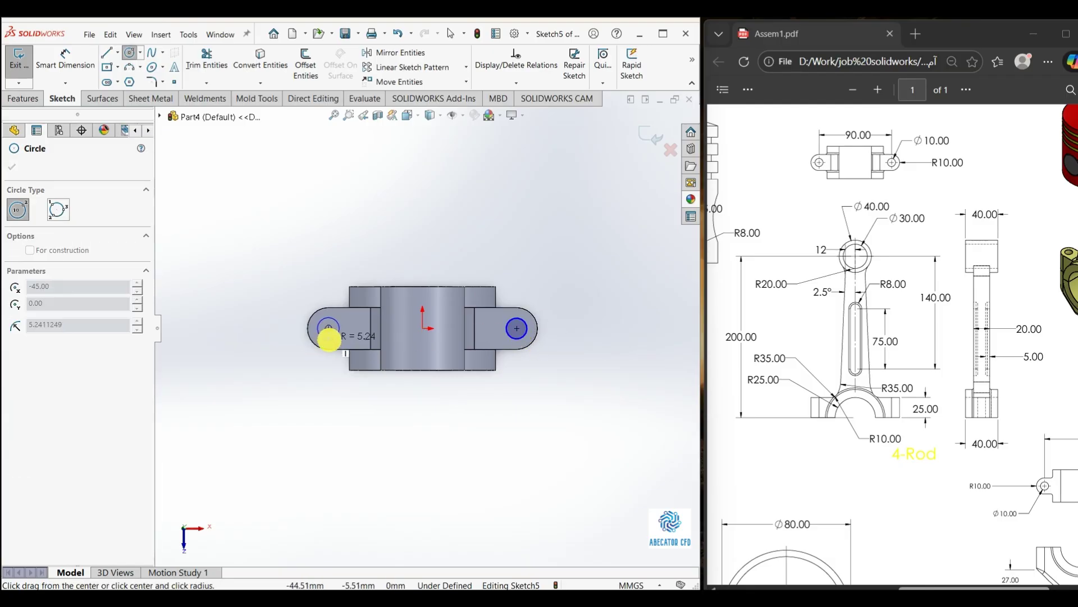
{"action": "left_click", "coordinate": [329, 339]}
{"action": "key", "text": "Escape"}
- Dimension the left lug's circle as 10 mm in diameter
{"action": "right_click_drag", "start_coordinate": [291, 448], "coordinate": [297, 402]}
{"action": "left_click", "coordinate": [330, 341]}
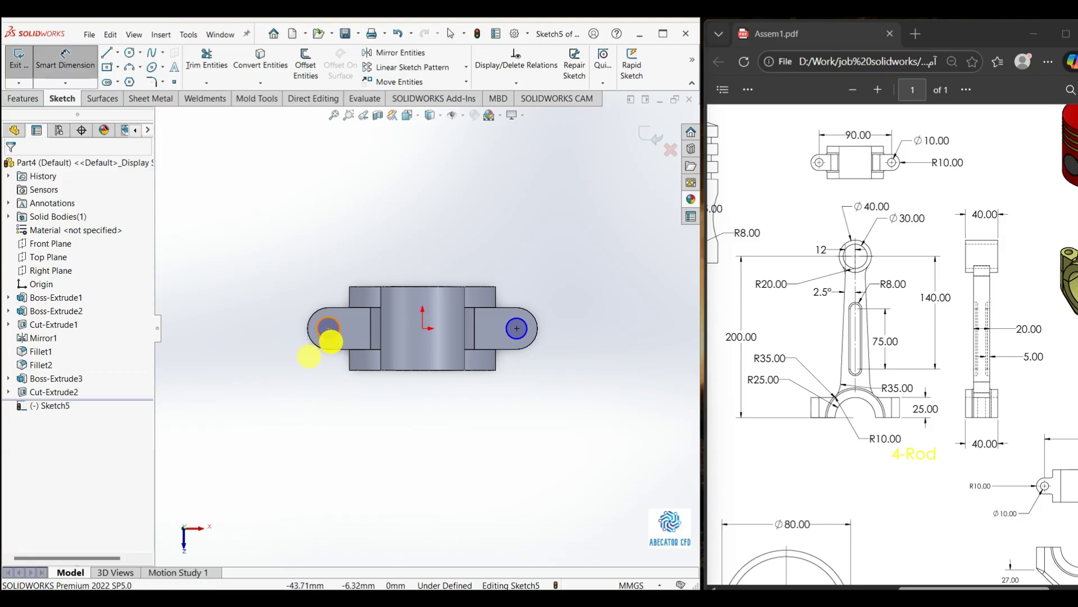
{"action": "left_click", "coordinate": [301, 477]}
{"action": "type", "text": "10"}
{"action": "key", "text": "Return"}
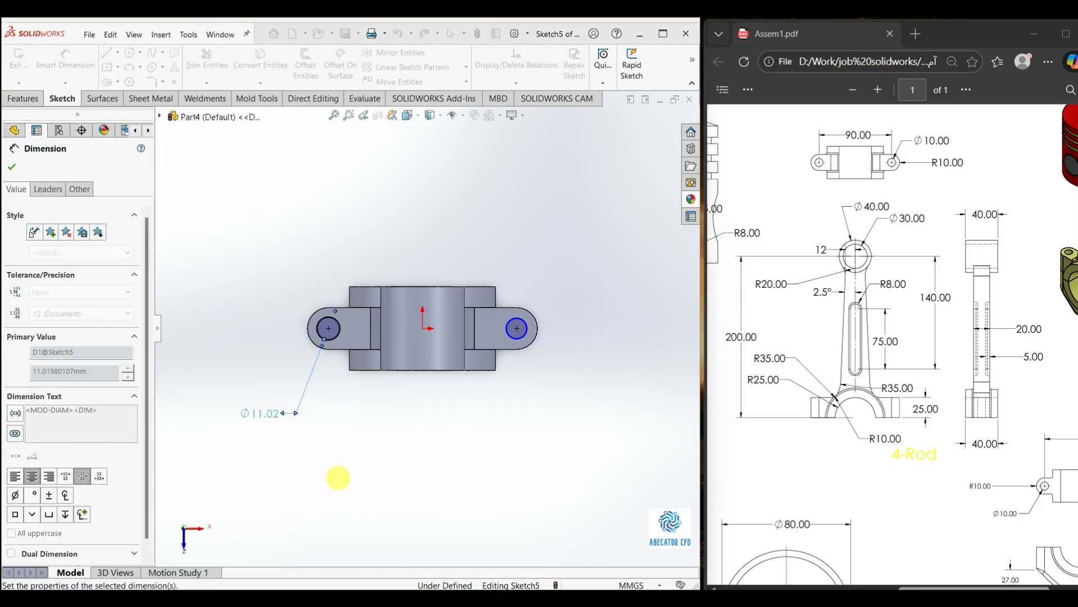
{"action": "key", "text": "Escape"}
- Make the two lug circles equal in radius
{"action": "left_click", "coordinate": [329, 329]}
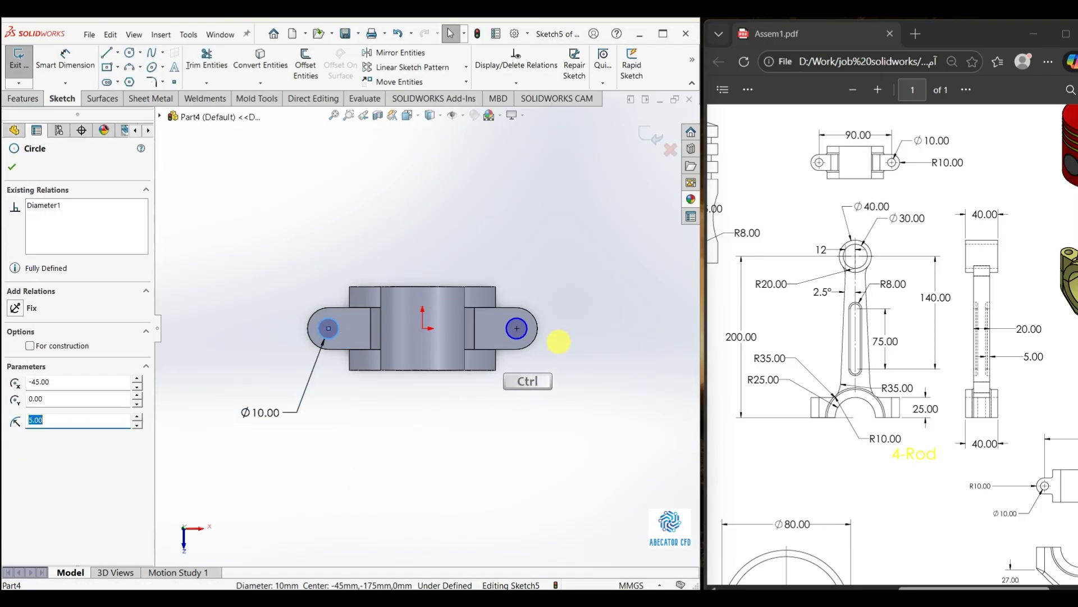
{"action": "left_click", "coordinate": [512, 329], "text": "ctrl"}
{"action": "left_click", "coordinate": [596, 288]}
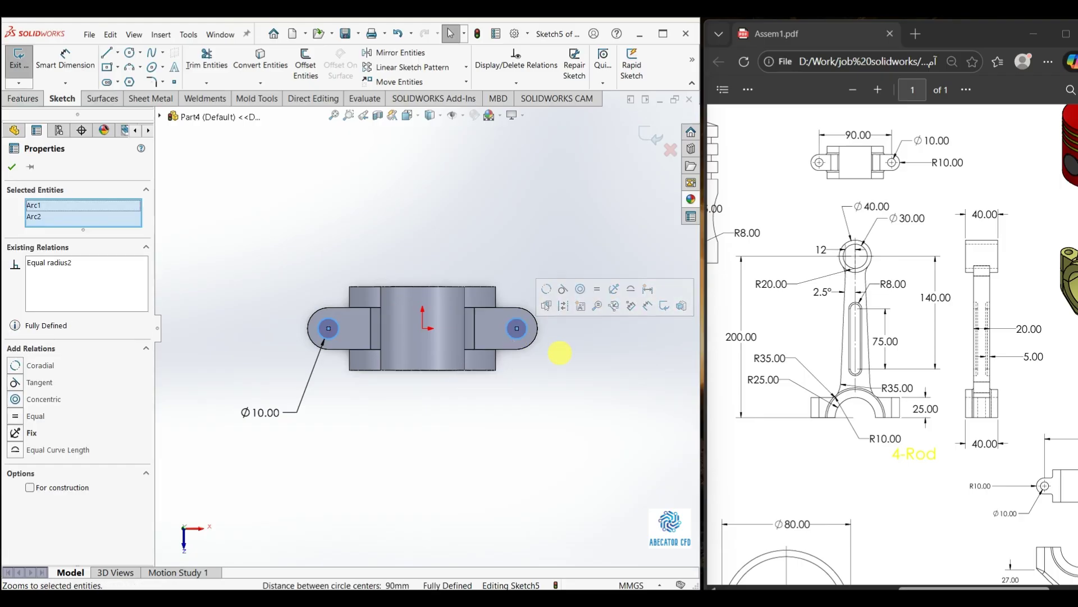
{"action": "left_click", "coordinate": [531, 422]}
- Cut the two circles Through All to form the bolt holes in the lugs
{"action": "left_click", "coordinate": [25, 99]}
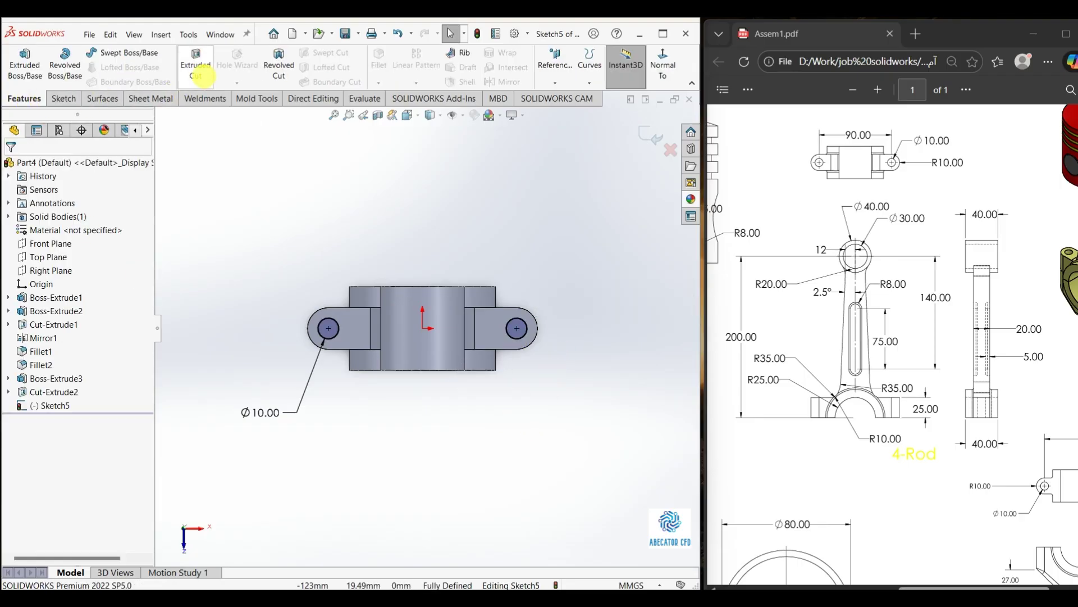
{"action": "left_click", "coordinate": [195, 65]}
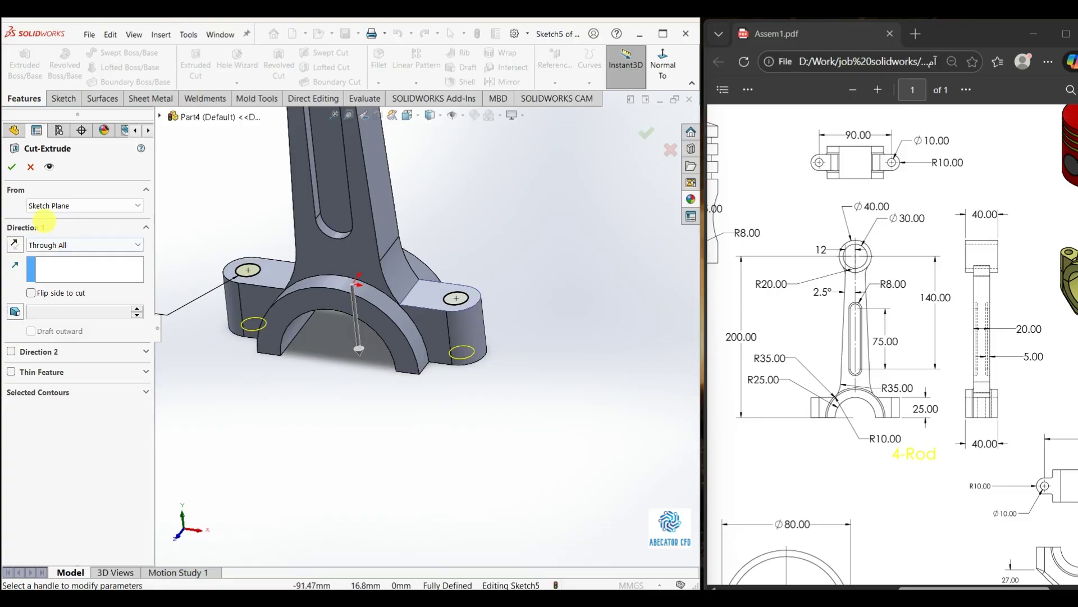
{"action": "left_click", "coordinate": [11, 167]}
- Fillet the two edges where the rod's lower sides meet the bolt lugs' top faces with a 10 mm radius
{"action": "middle_click_drag", "start_coordinate": [192, 200], "coordinate": [416, 305]}
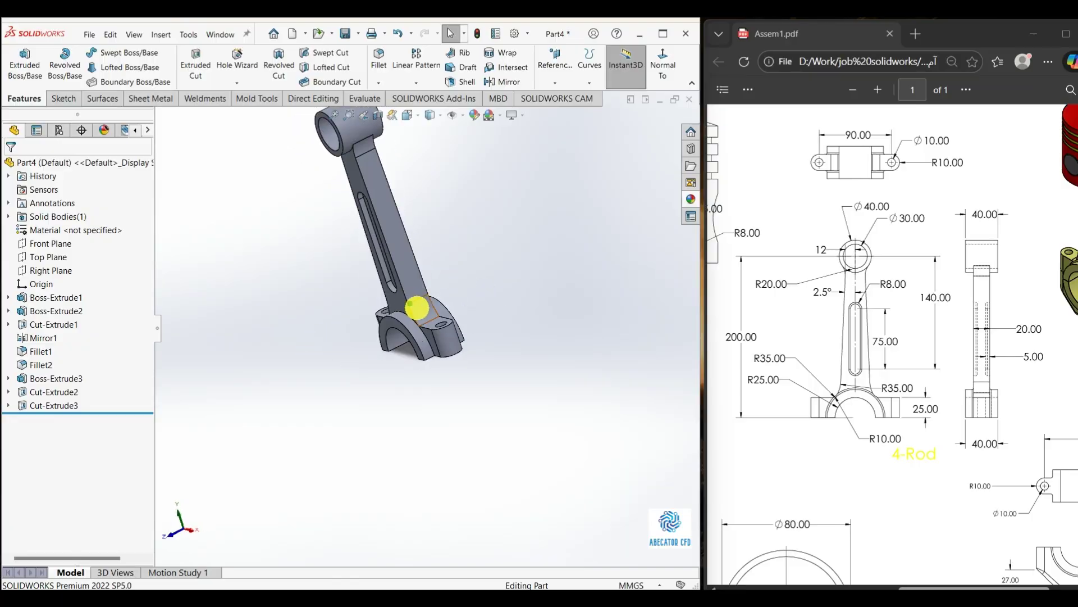
{"action": "scroll", "coordinate": [447, 348], "scroll_direction": "down", "scroll_amount": 3}
{"action": "scroll", "coordinate": [329, 260], "scroll_direction": "up", "scroll_amount": 3}
{"action": "middle_click_drag", "start_coordinate": [330, 260], "coordinate": [432, 302]}
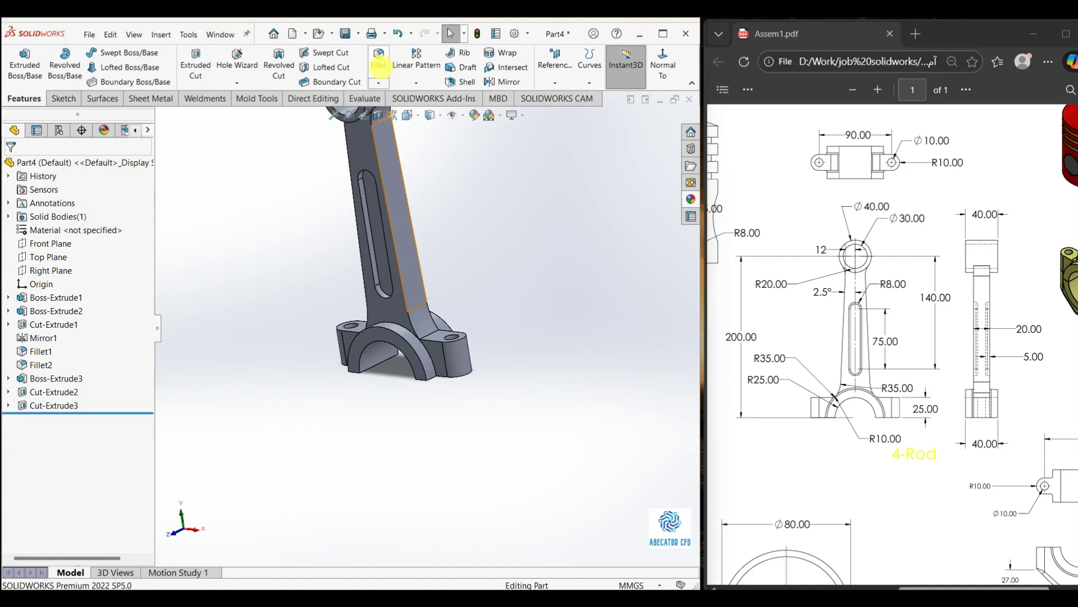
{"action": "left_click", "coordinate": [380, 66]}
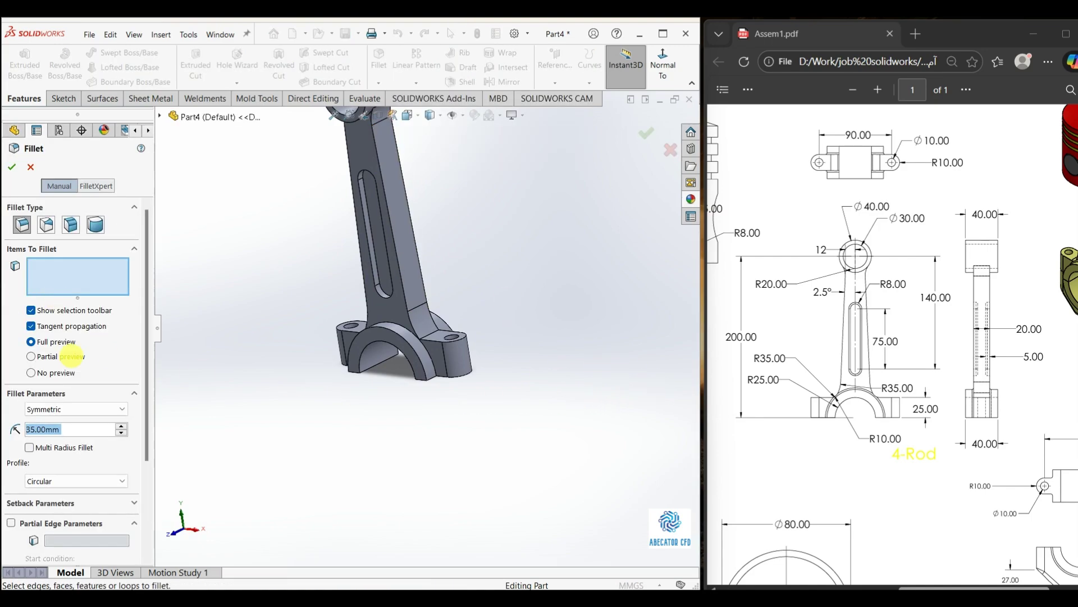
{"action": "type", "text": "10"}
{"action": "key", "text": "Return"}
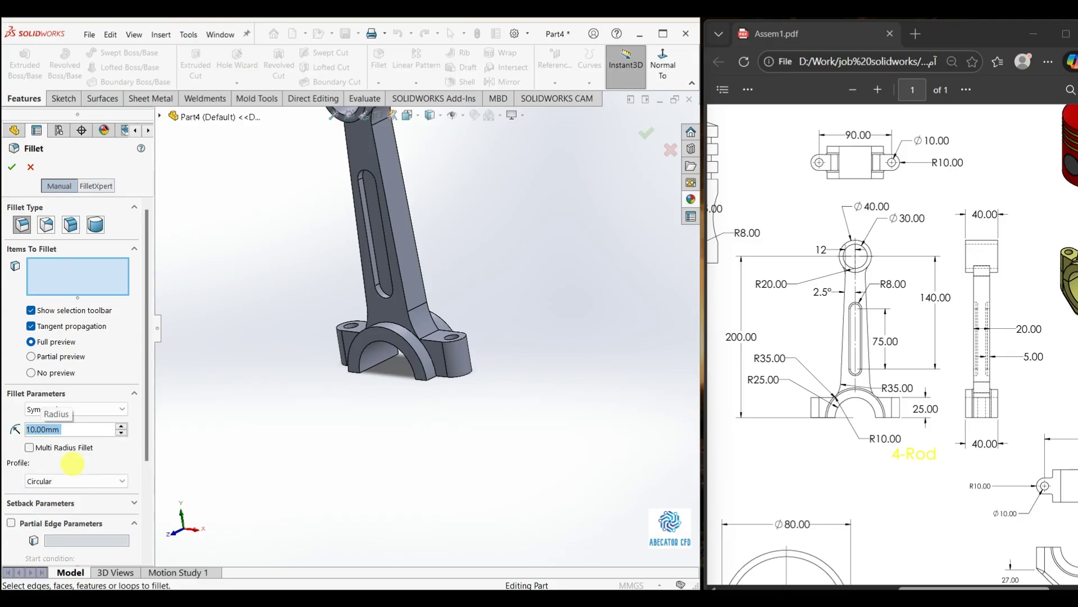
{"action": "scroll", "coordinate": [382, 354], "scroll_direction": "down", "scroll_amount": 3}
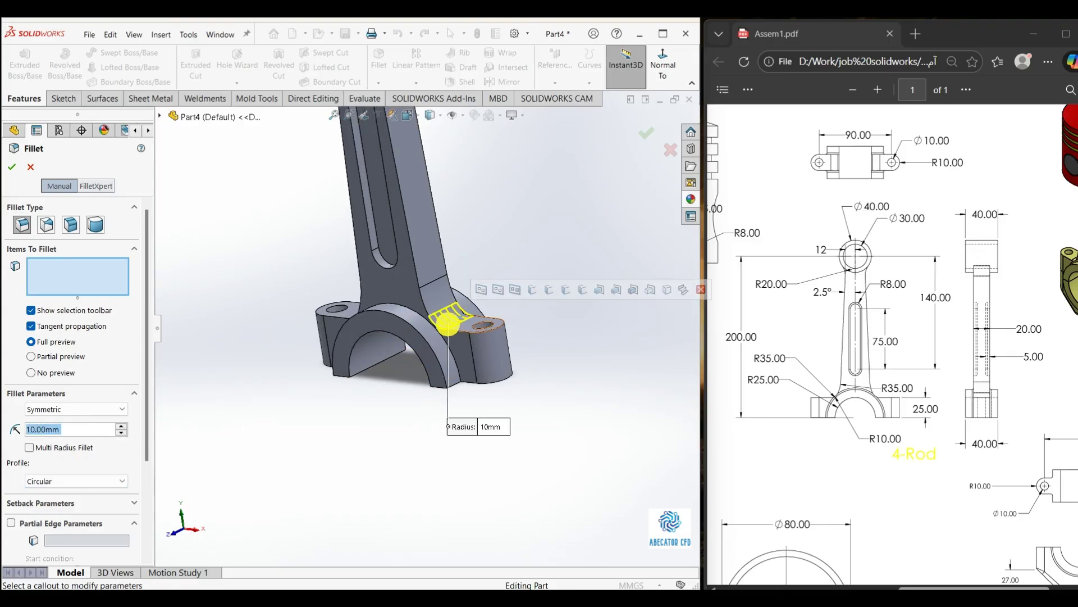
{"action": "left_click", "coordinate": [447, 320]}
{"action": "middle_click_drag", "start_coordinate": [300, 323], "coordinate": [347, 305]}
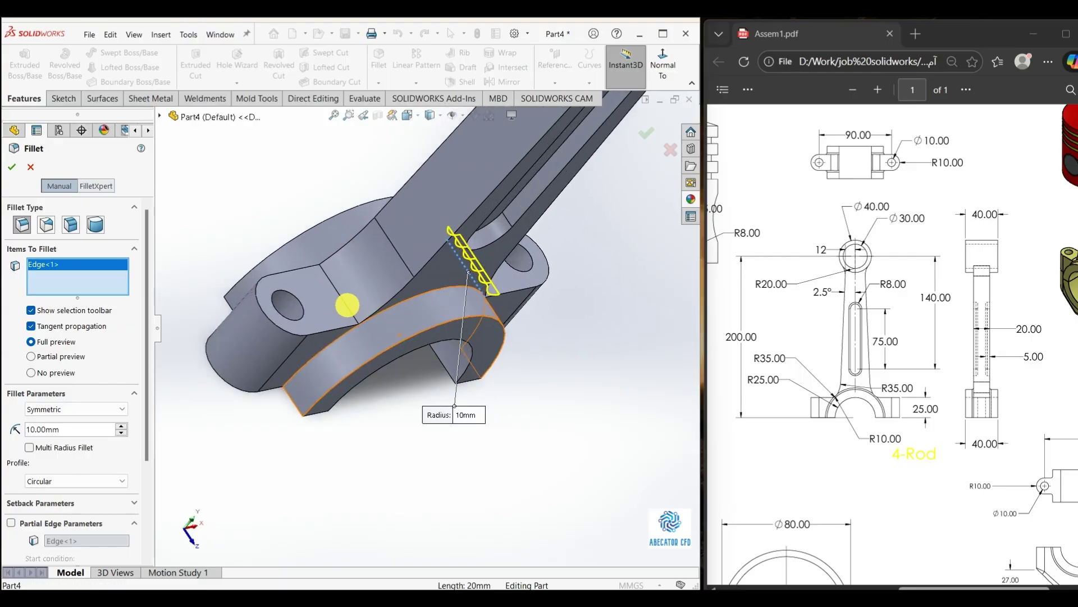
{"action": "left_click", "coordinate": [346, 306]}
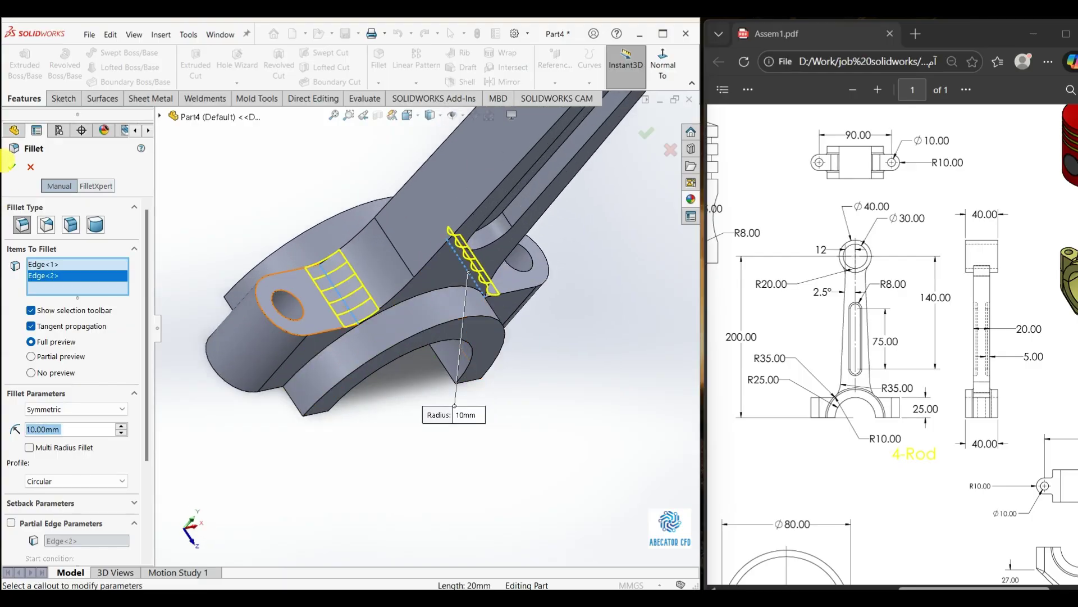
{"action": "right_click", "coordinate": [358, 302]}
- Fillet both slot pockets' floor faces and the big end's two outer arc edges with a 2 mm radius
{"action": "middle_click_drag", "start_coordinate": [357, 302], "coordinate": [289, 241]}
{"action": "scroll", "coordinate": [368, 137], "scroll_direction": "up", "scroll_amount": 2}
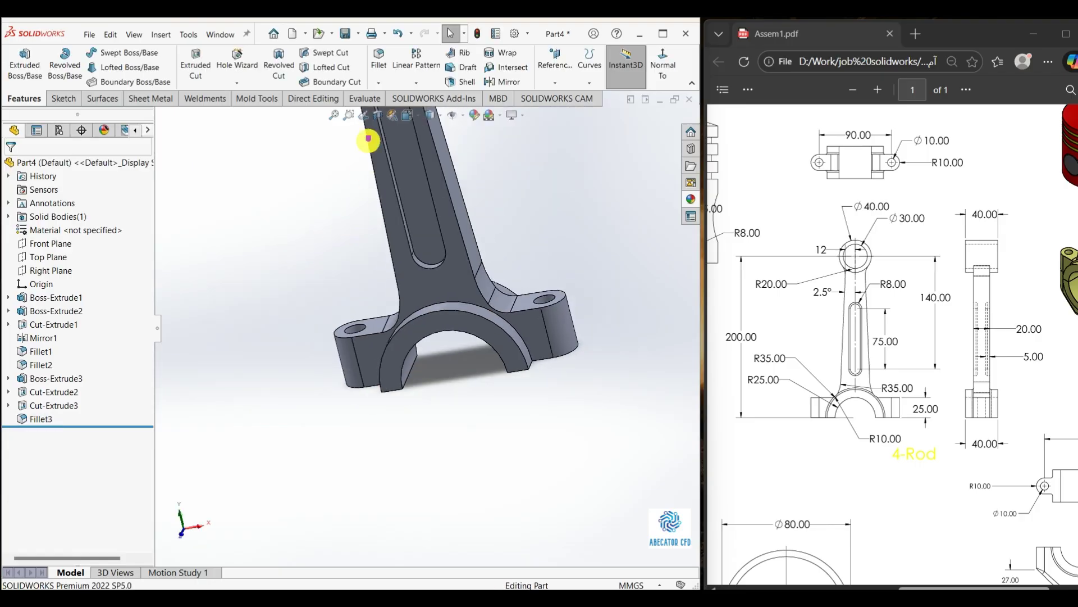
{"action": "left_click", "coordinate": [379, 59]}
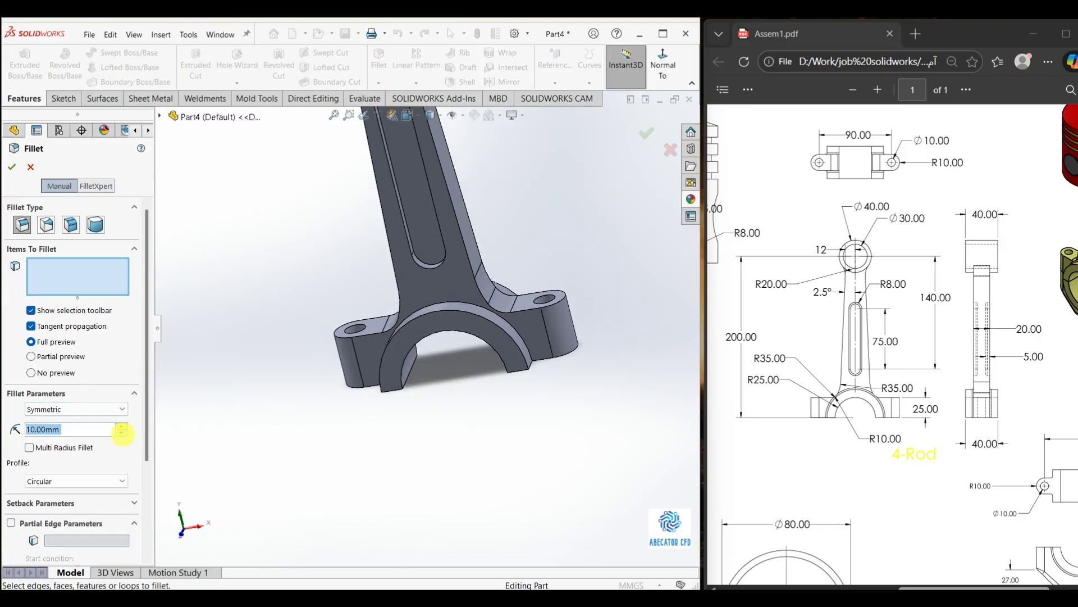
{"action": "type", "text": "2"}
{"action": "key", "text": "Return"}
{"action": "left_click", "coordinate": [440, 228]}
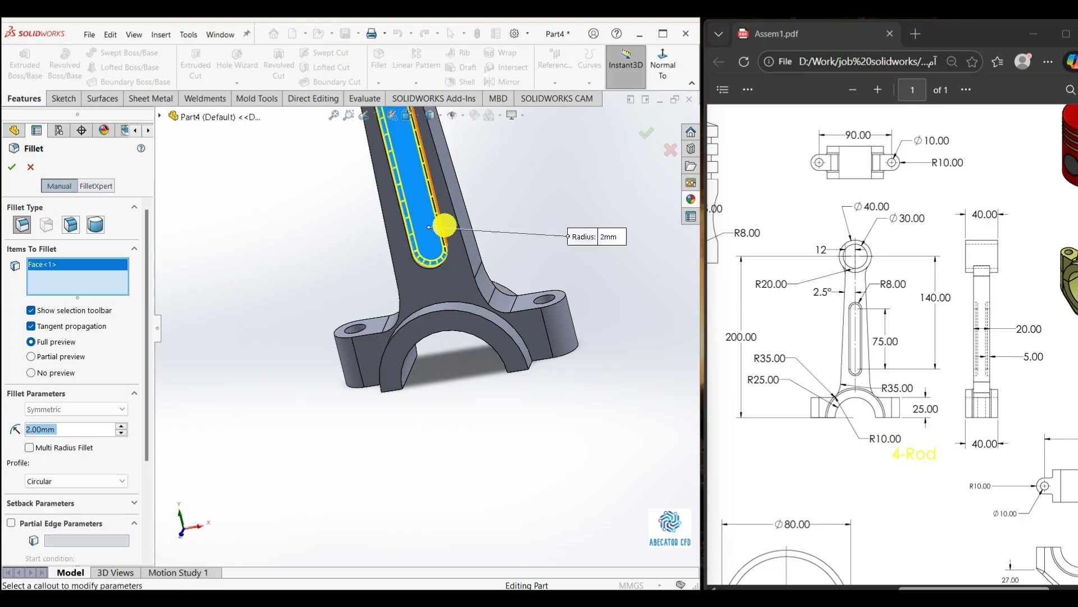
{"action": "middle_click_drag", "start_coordinate": [440, 228], "coordinate": [436, 195]}
{"action": "left_click", "coordinate": [409, 239]}
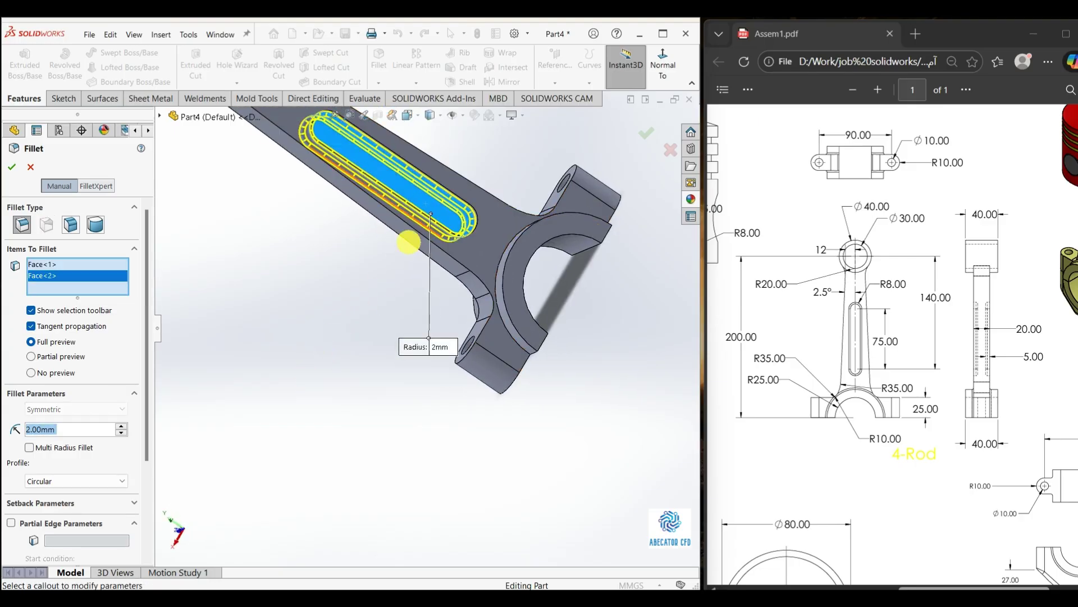
{"action": "middle_click_drag", "start_coordinate": [409, 239], "coordinate": [389, 327]}
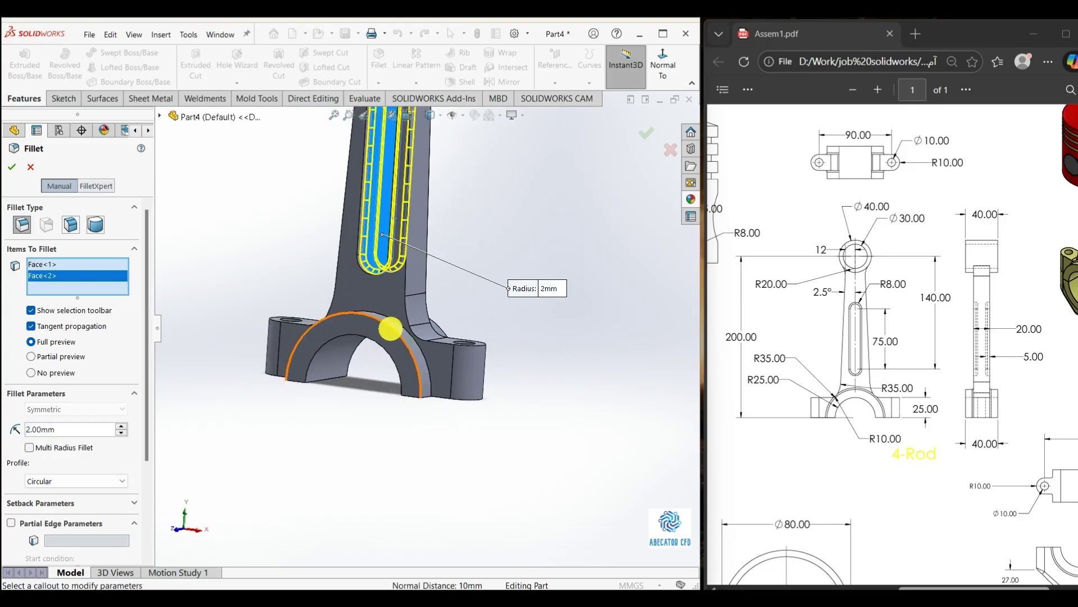
{"action": "left_click", "coordinate": [429, 378]}
{"action": "middle_click_drag", "start_coordinate": [428, 378], "coordinate": [475, 439]}
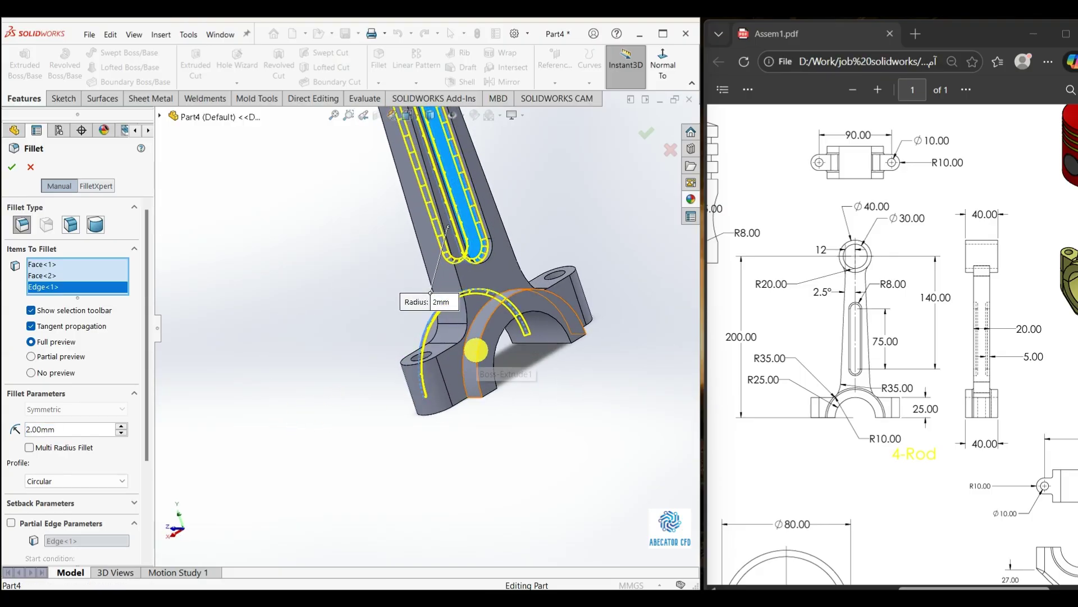
{"action": "left_click", "coordinate": [472, 366]}
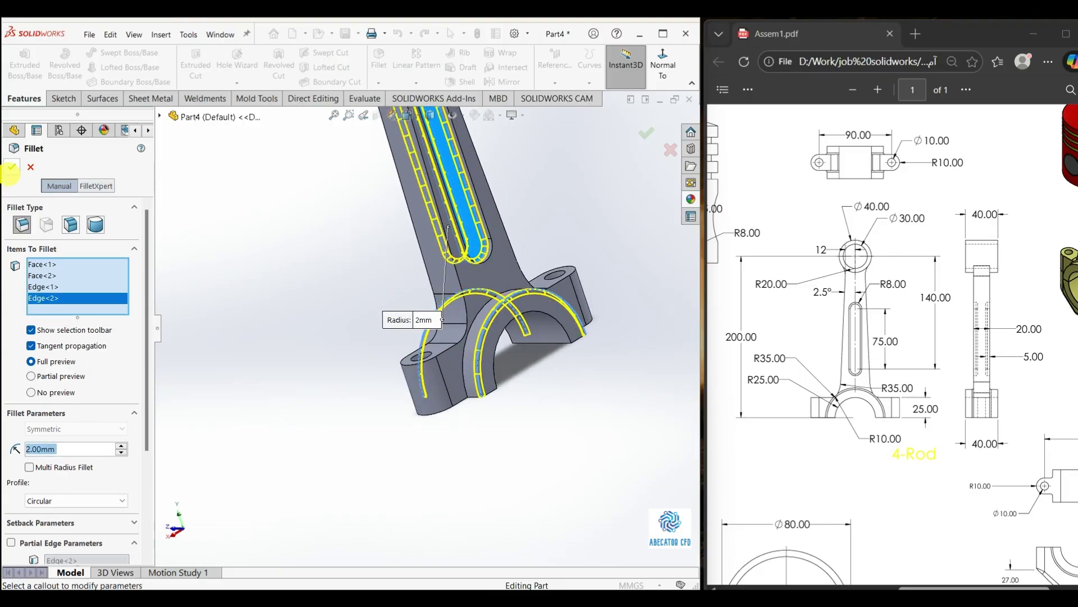
{"action": "left_click", "coordinate": [12, 166]}
- Set the whole rod part's appearance color to yellow
{"action": "middle_click_drag", "start_coordinate": [279, 265], "coordinate": [436, 247]}
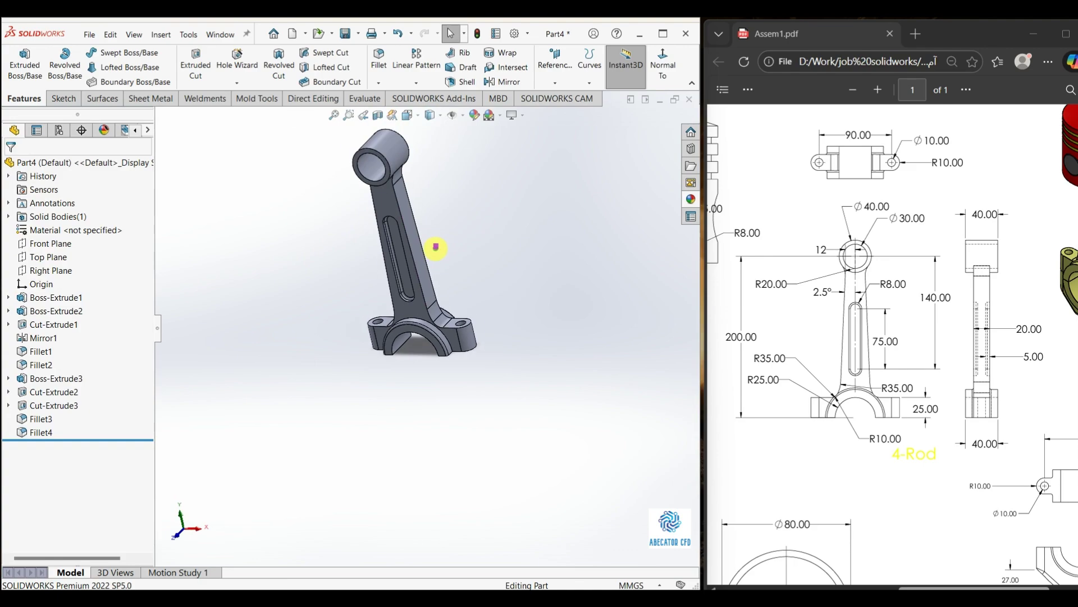
{"action": "scroll", "coordinate": [430, 264], "scroll_direction": "down", "scroll_amount": 3}
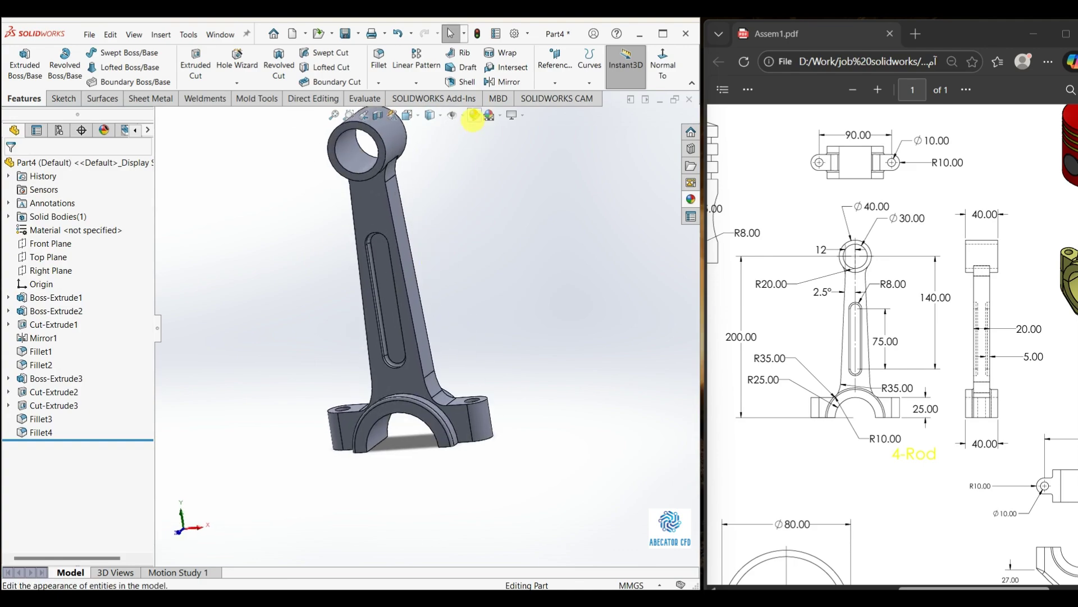
{"action": "left_click", "coordinate": [474, 117]}
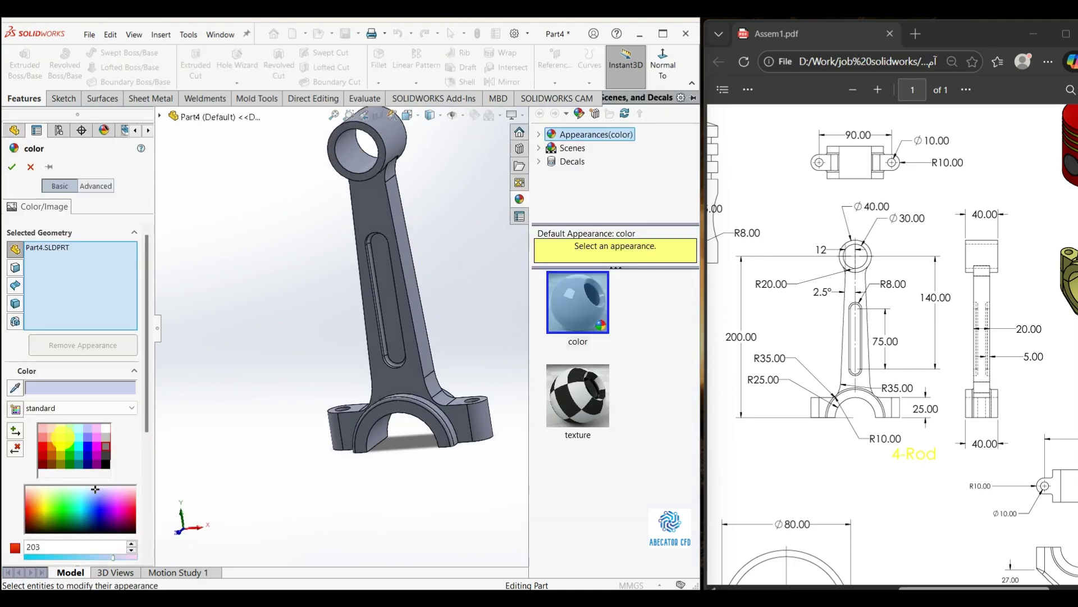
{"action": "left_click", "coordinate": [43, 498]}
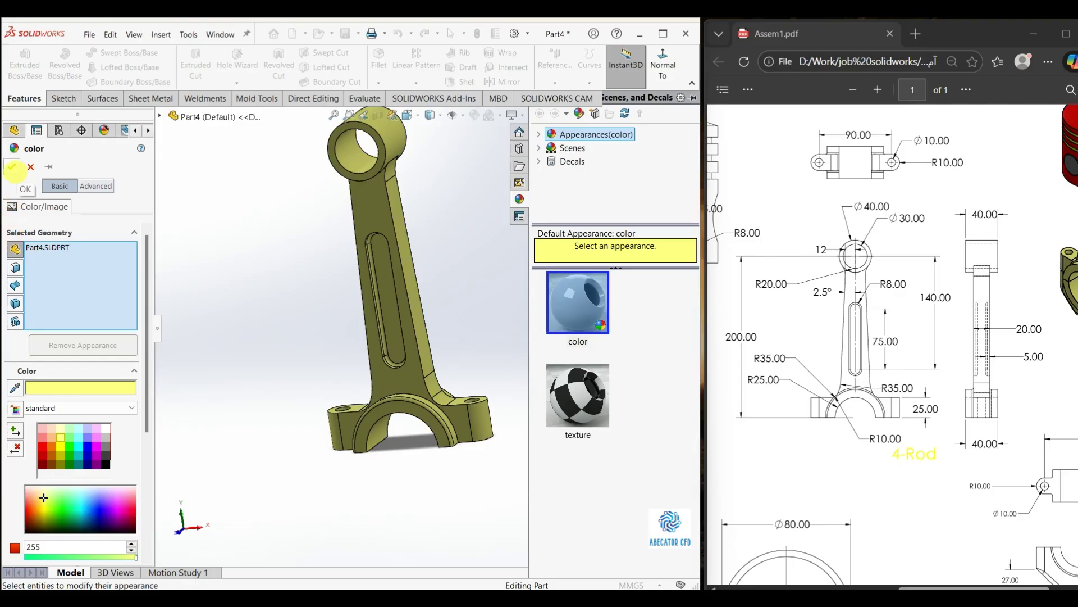
{"action": "left_click", "coordinate": [12, 167]}
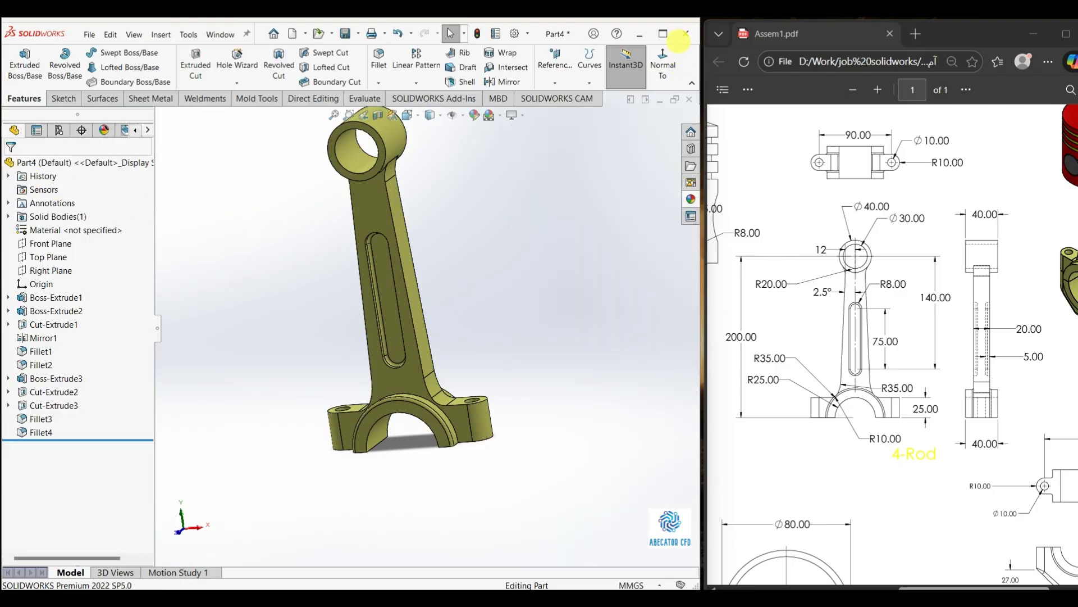
- Maximize the modeling window and save the part as Rod in the Exercise folder
{"action": "left_click", "coordinate": [669, 35]}
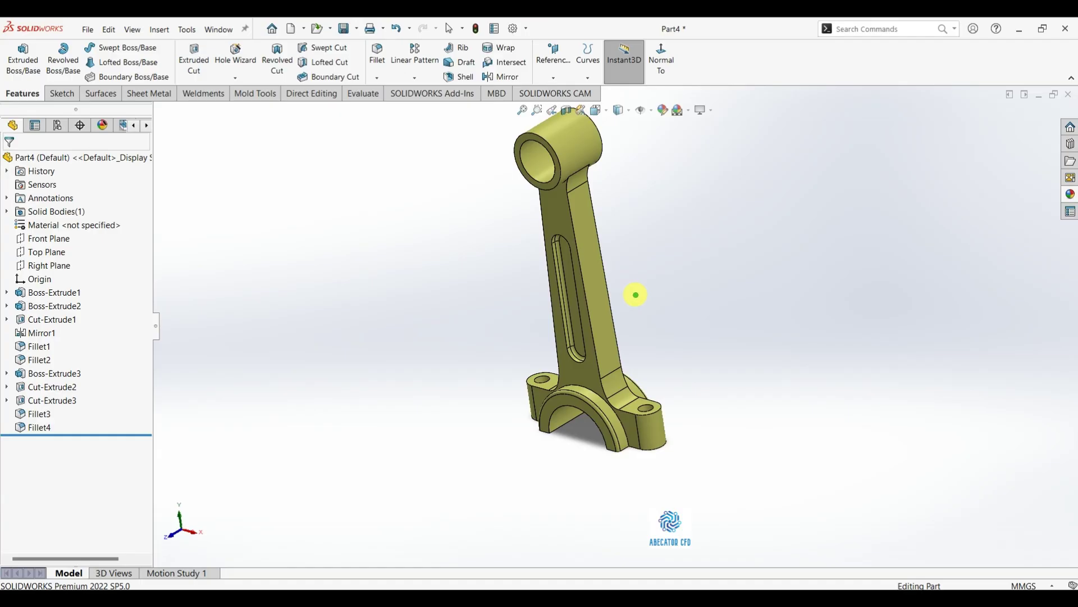
{"action": "key", "text": "ctrl+s"}
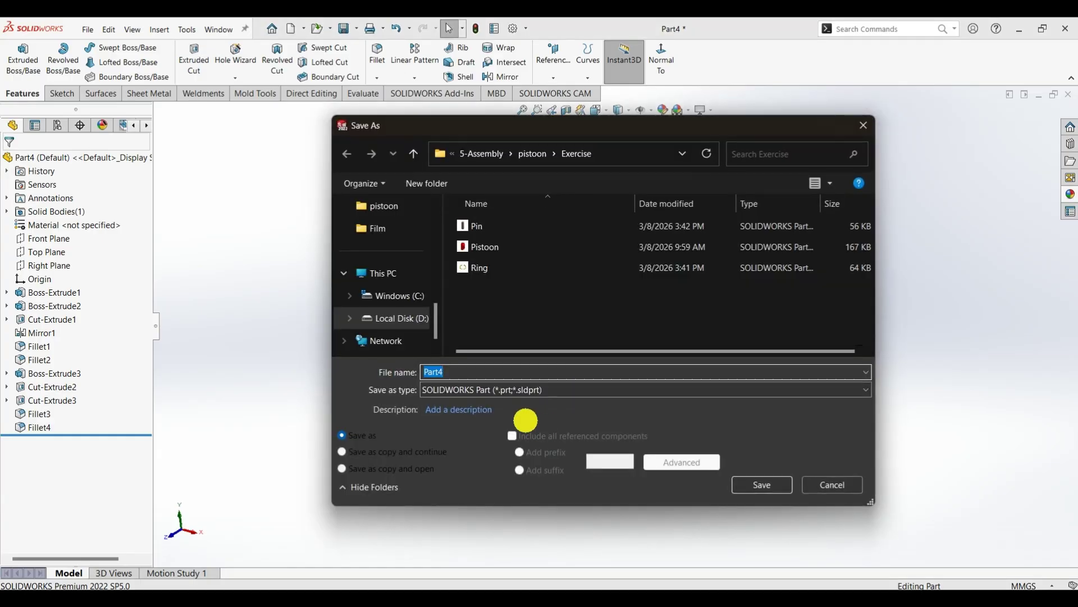
{"action": "type", "text": "Rod"}
{"action": "key", "text": "Return"}
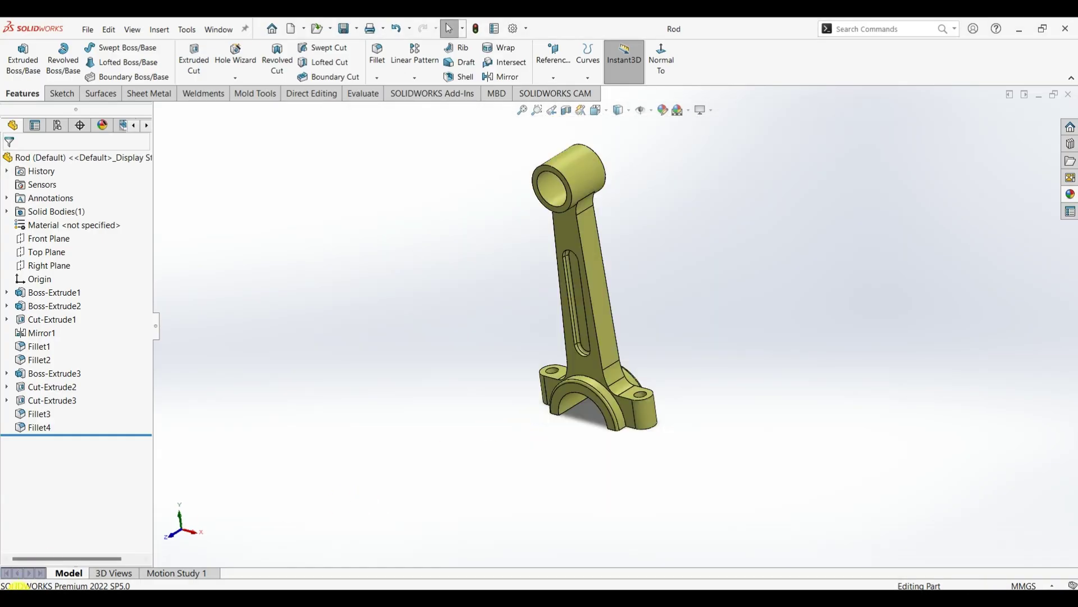